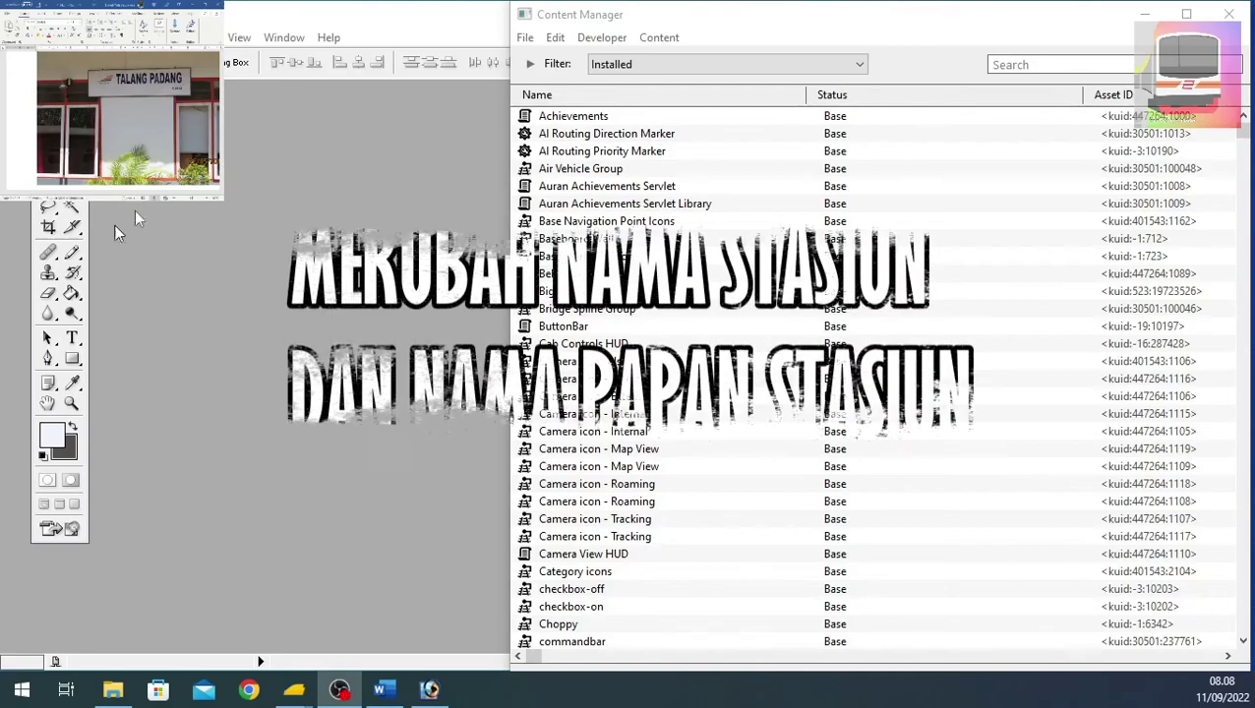
Search the asset list for 'sepanjang', then narrow it to 'sukac' instead.
{"action": "left_click", "coordinate": [1047, 66]}
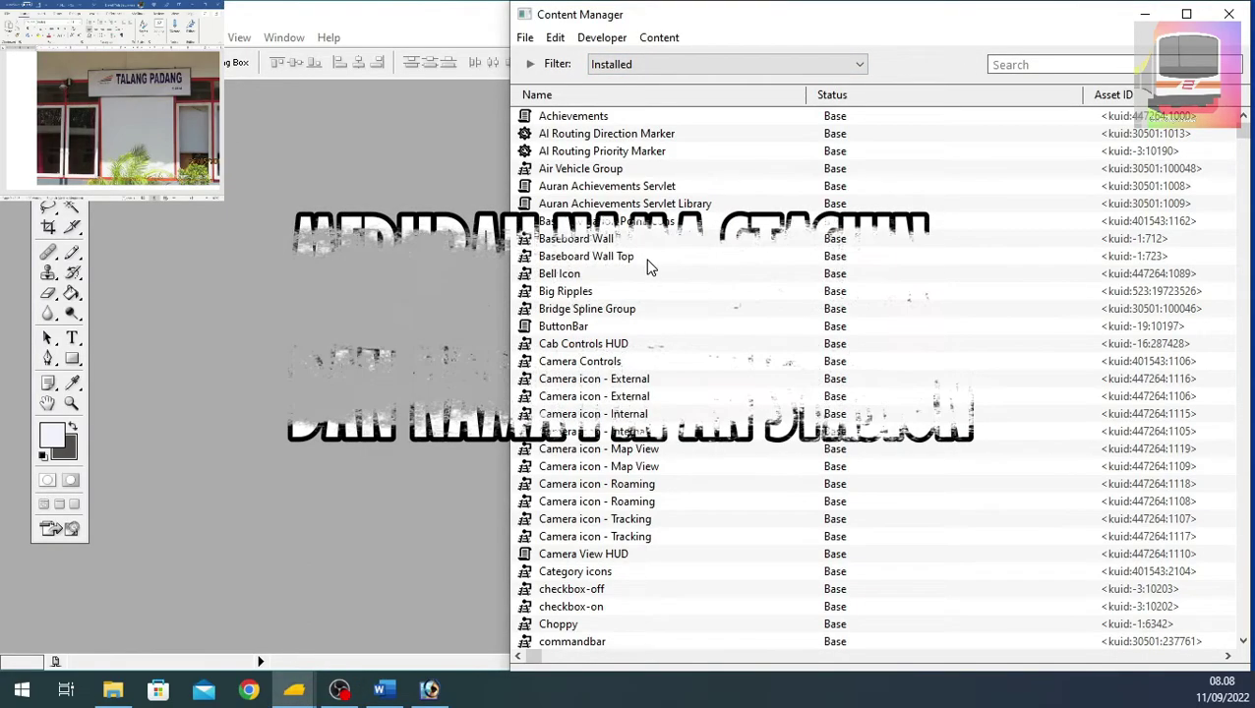
{"action": "scroll", "coordinate": [657, 266], "scroll_direction": "down", "scroll_amount": 10}
{"action": "scroll", "coordinate": [656, 266], "scroll_direction": "down", "scroll_amount": 10}
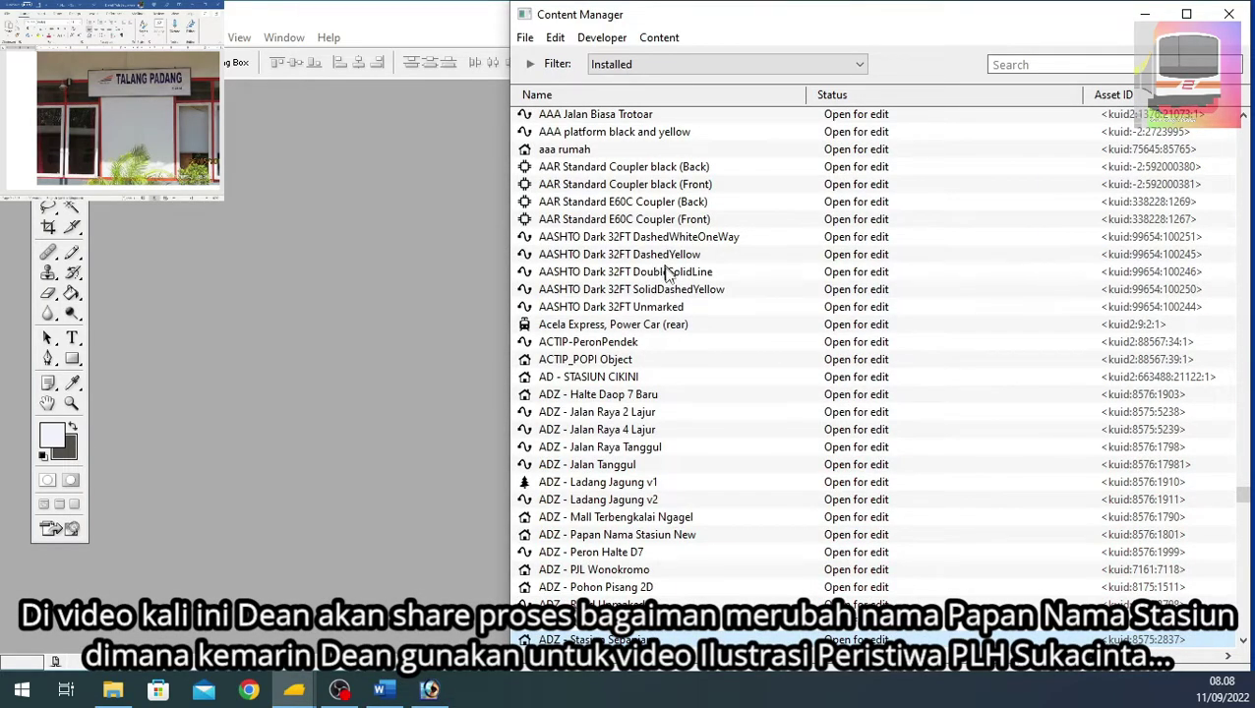
{"action": "left_click", "coordinate": [1011, 61]}
{"action": "type", "text": "se"}
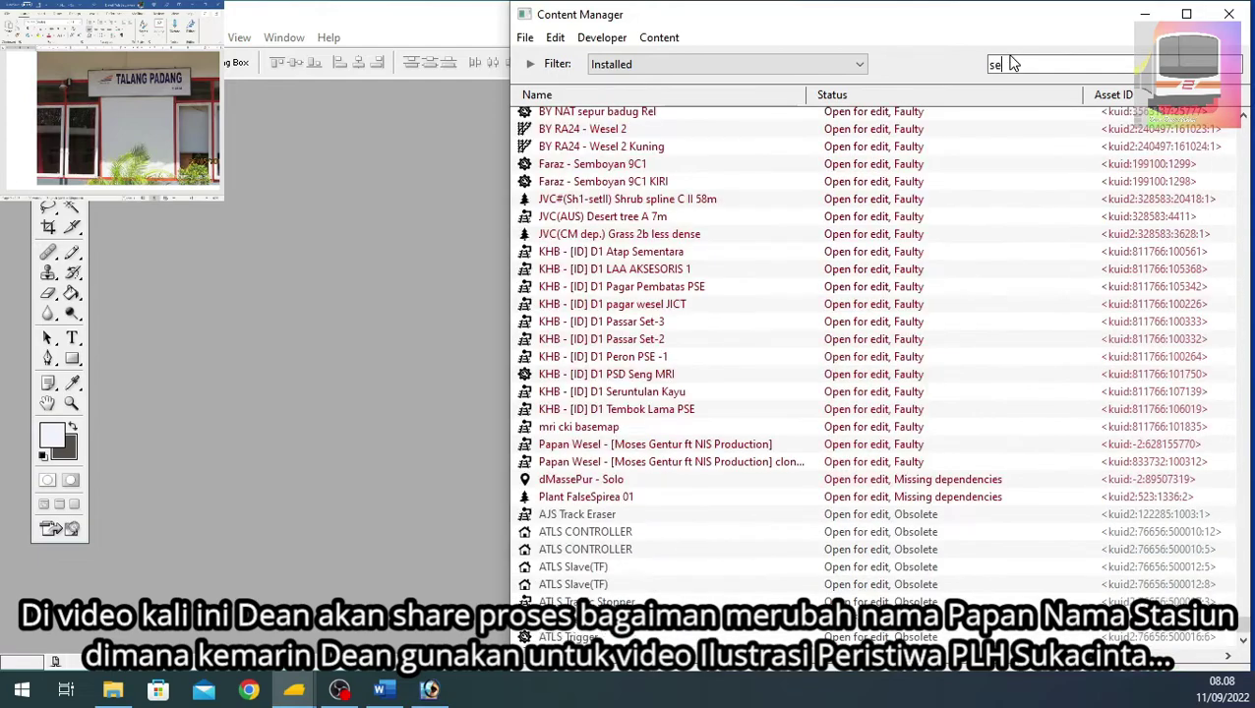
{"action": "type", "text": "panjang"}
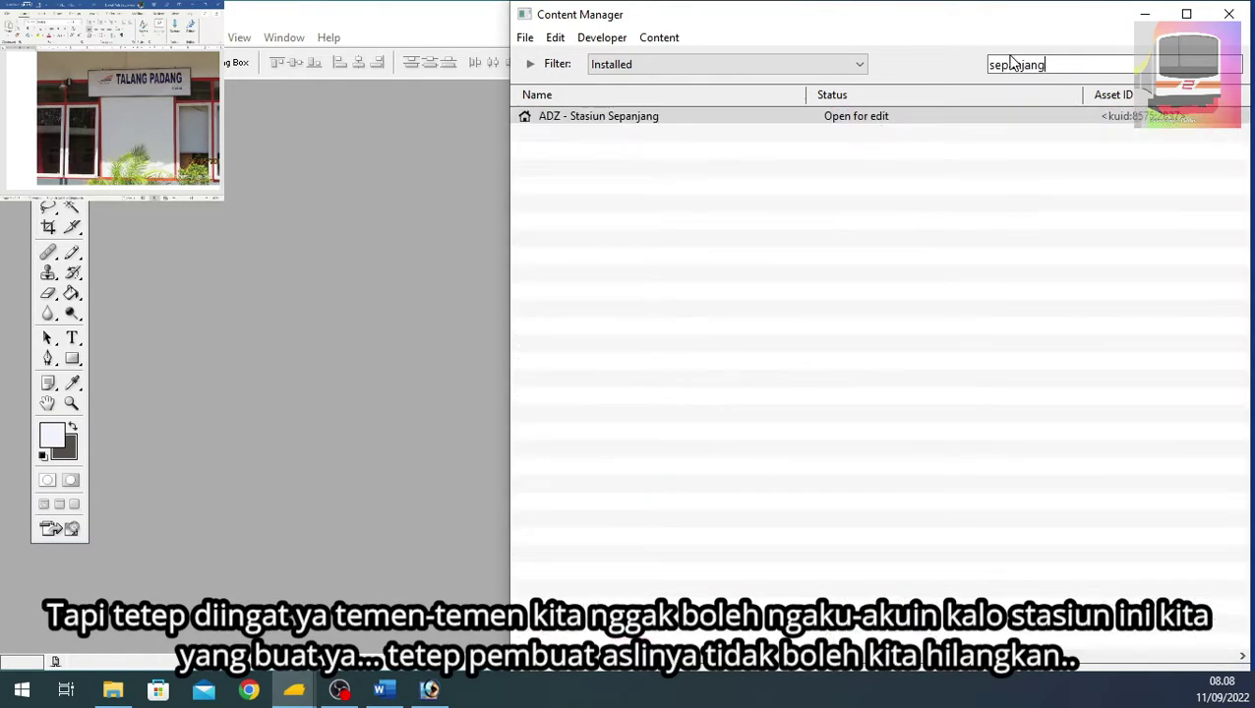
{"action": "right_click", "coordinate": [708, 120]}
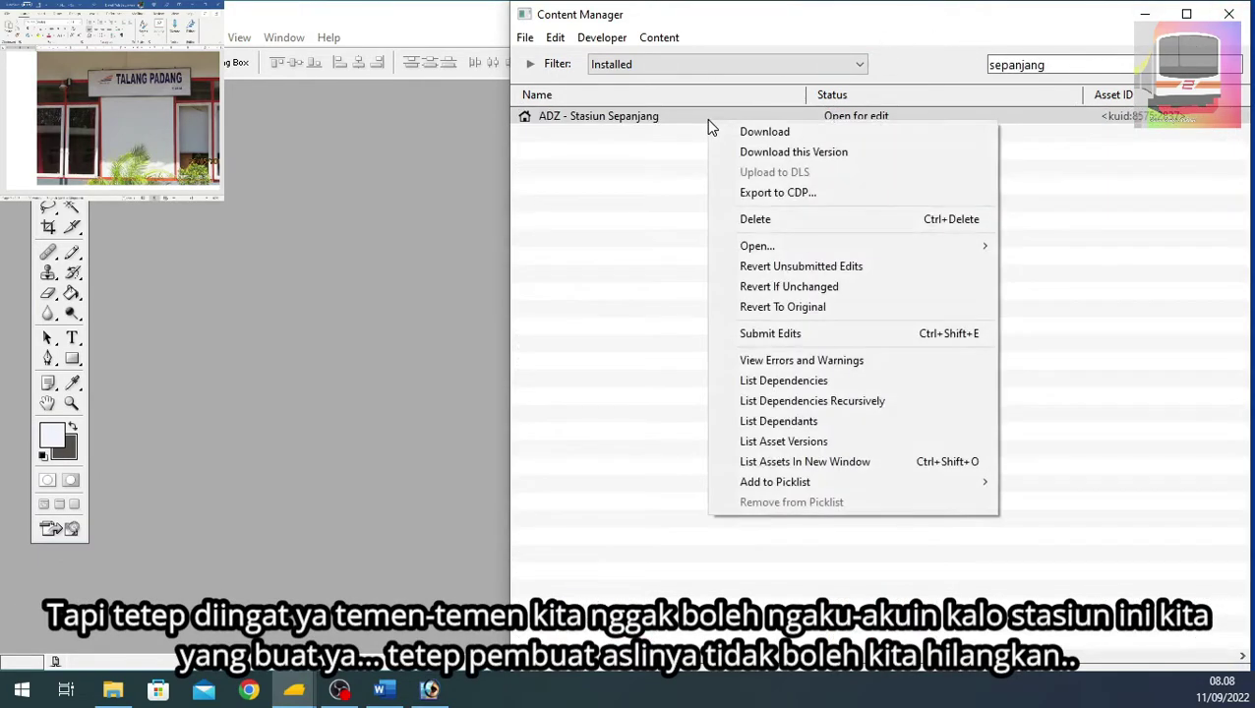
{"action": "left_click", "coordinate": [1073, 61]}
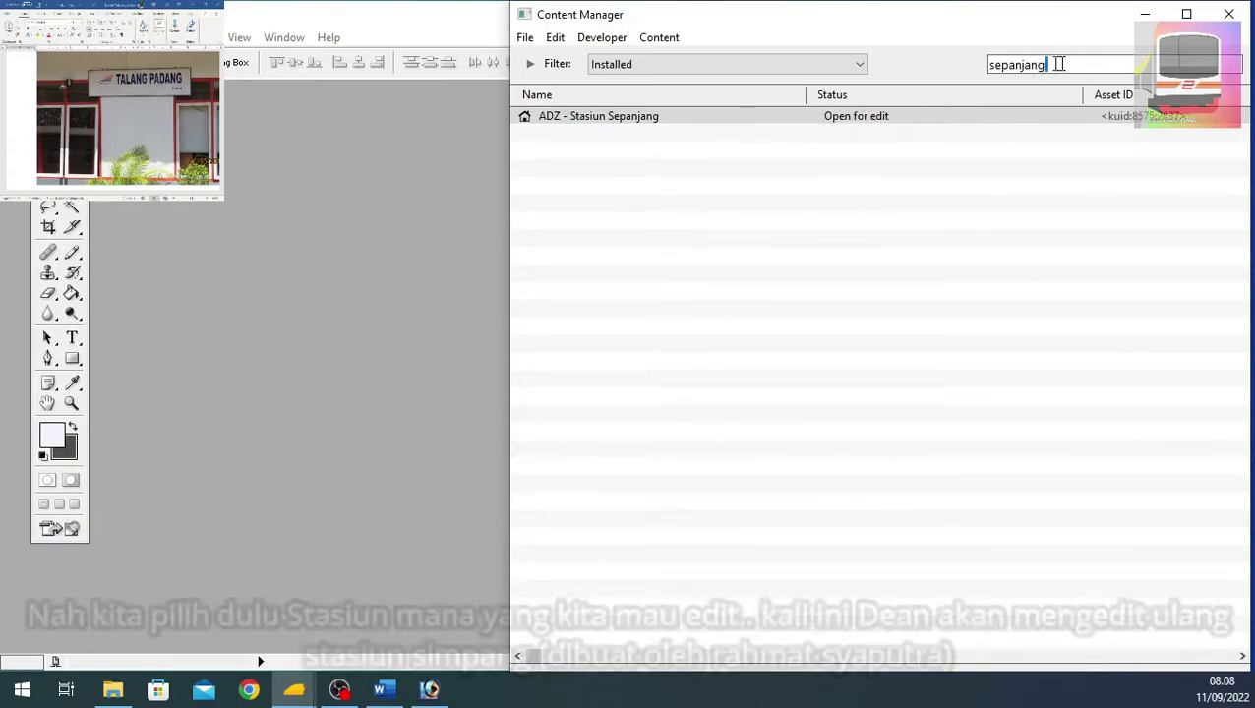
{"action": "left_click_drag", "start_coordinate": [1054, 61], "coordinate": [967, 64]}
{"action": "type", "text": "suk"}
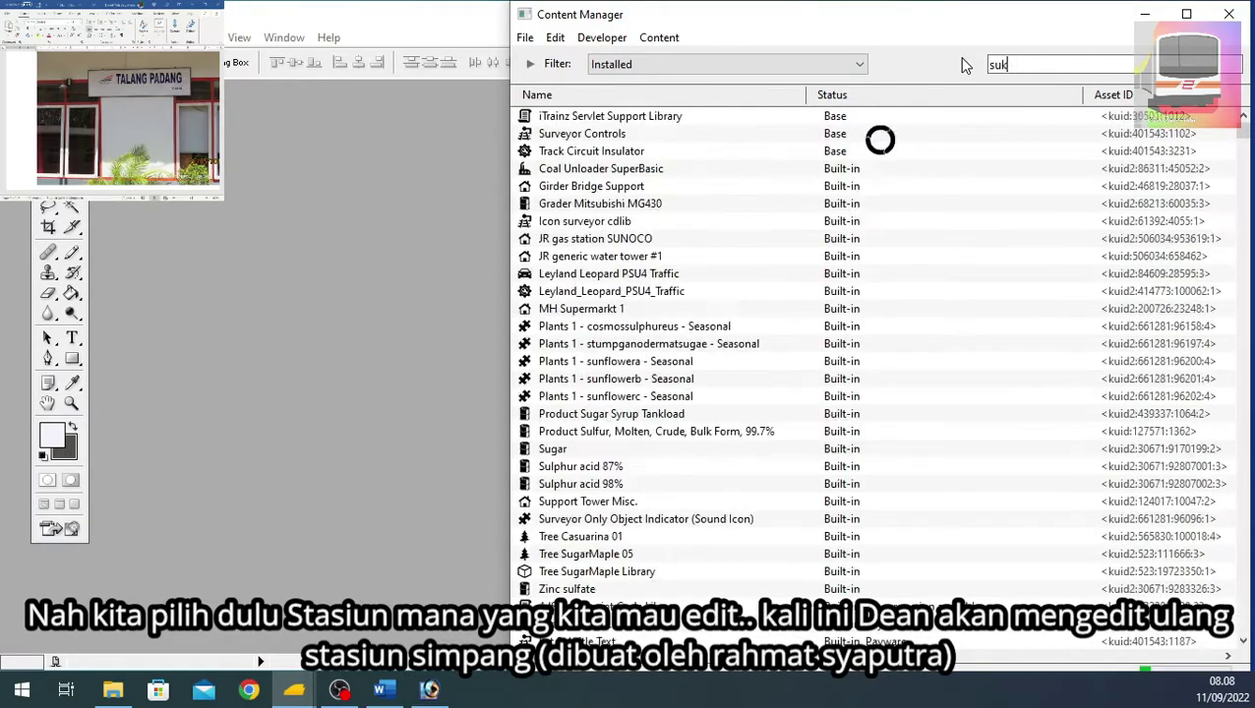
{"action": "type", "text": "ac"}
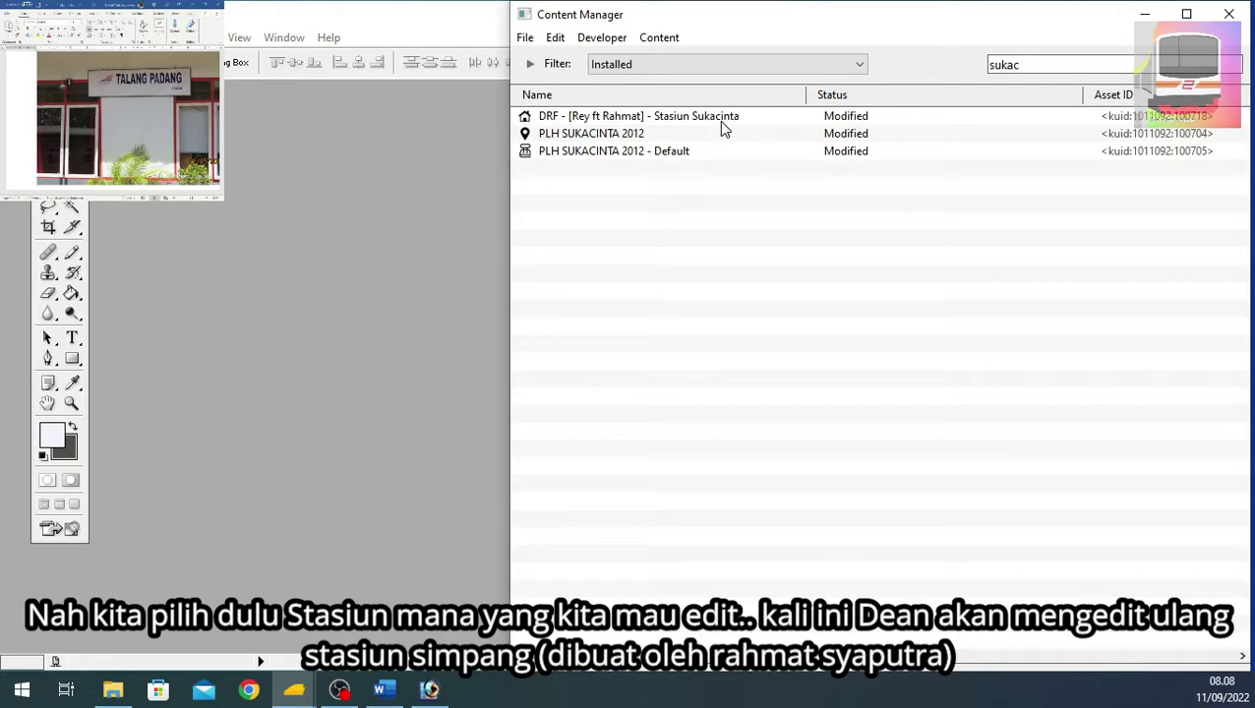
Preview the Stasiun Sukacinta station model in 3D, zoom around it, then close the preview.
{"action": "right_click", "coordinate": [720, 121]}
{"action": "mouse_move", "coordinate": [767, 249]}
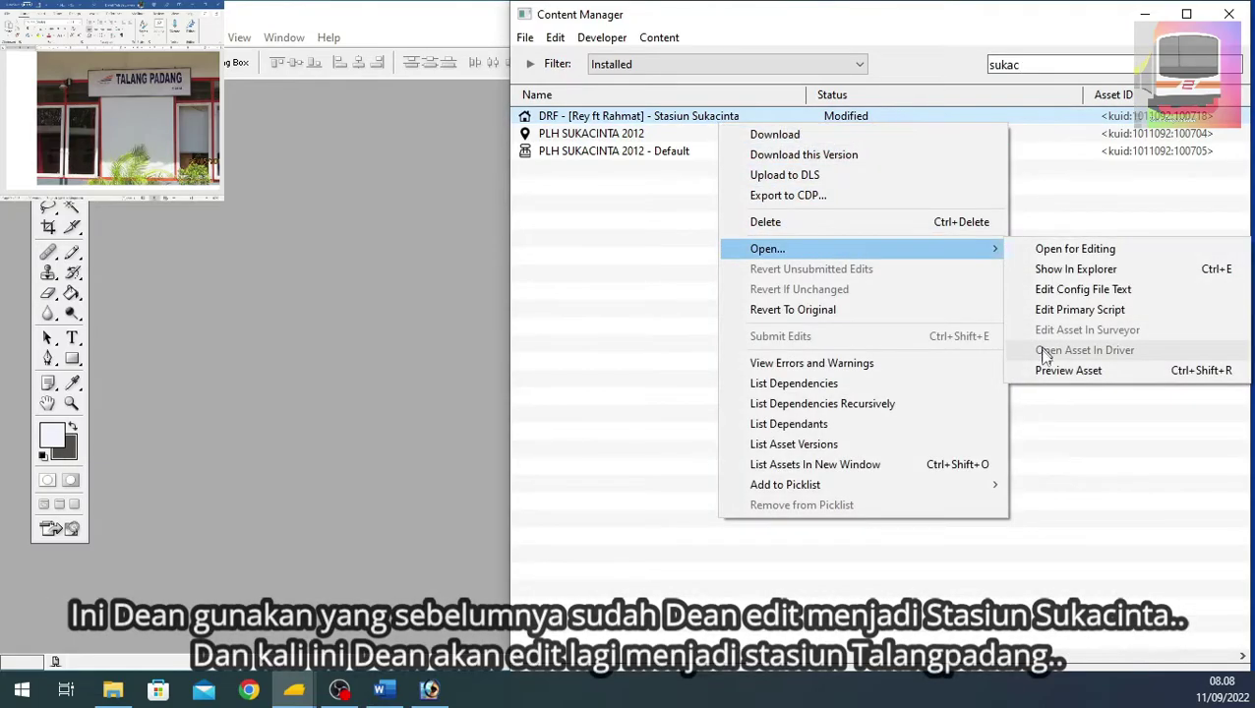
{"action": "left_click", "coordinate": [1042, 366]}
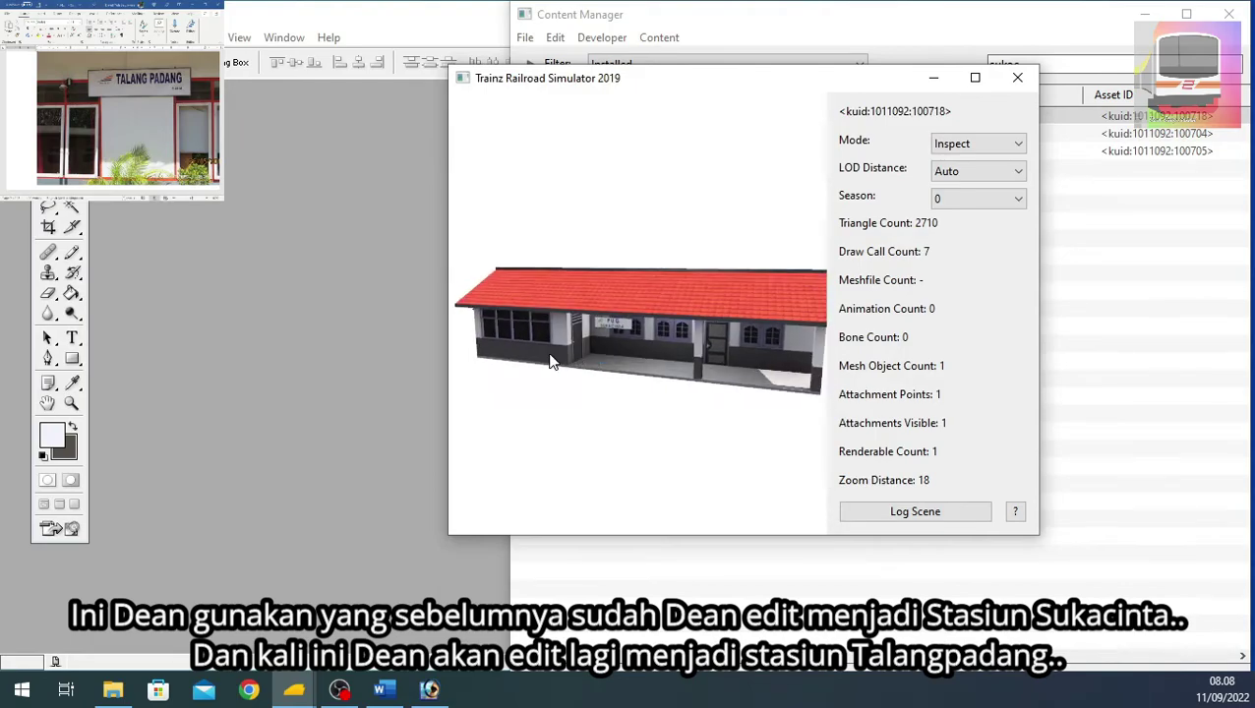
{"action": "scroll", "coordinate": [547, 357], "scroll_direction": "up", "scroll_amount": 5}
{"action": "scroll", "coordinate": [570, 329], "scroll_direction": "down", "scroll_amount": 3}
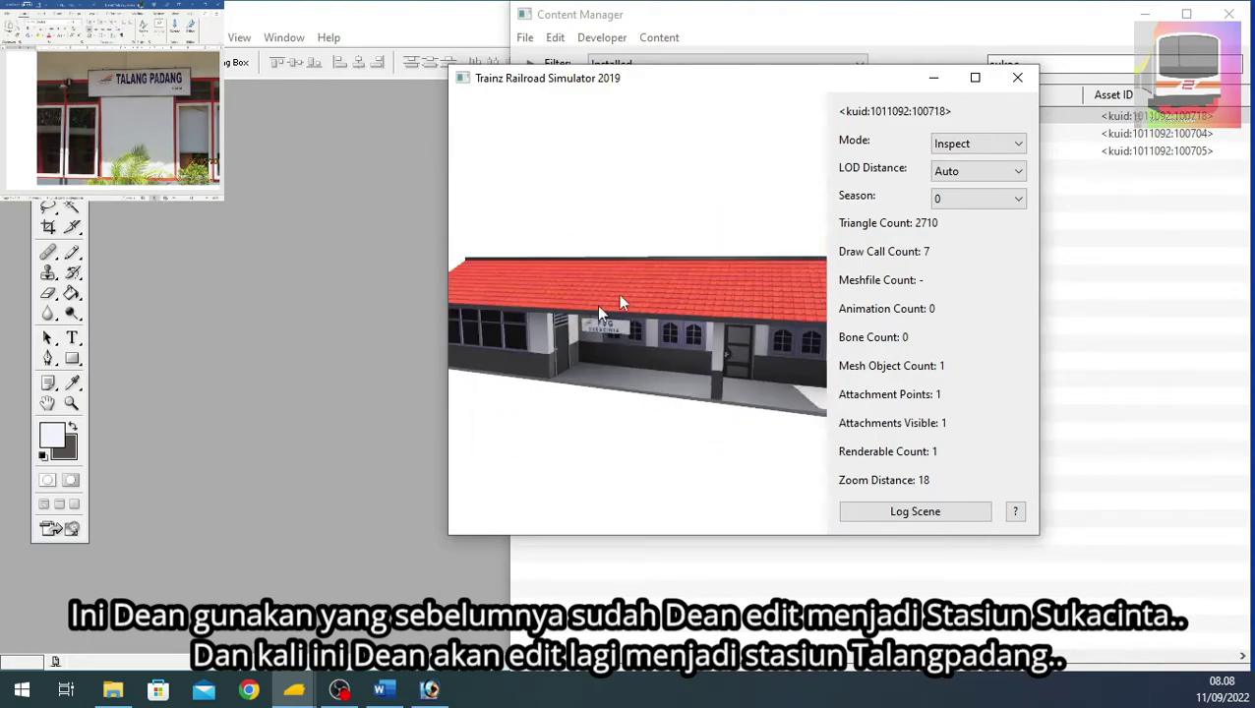
{"action": "left_click", "coordinate": [1017, 76]}
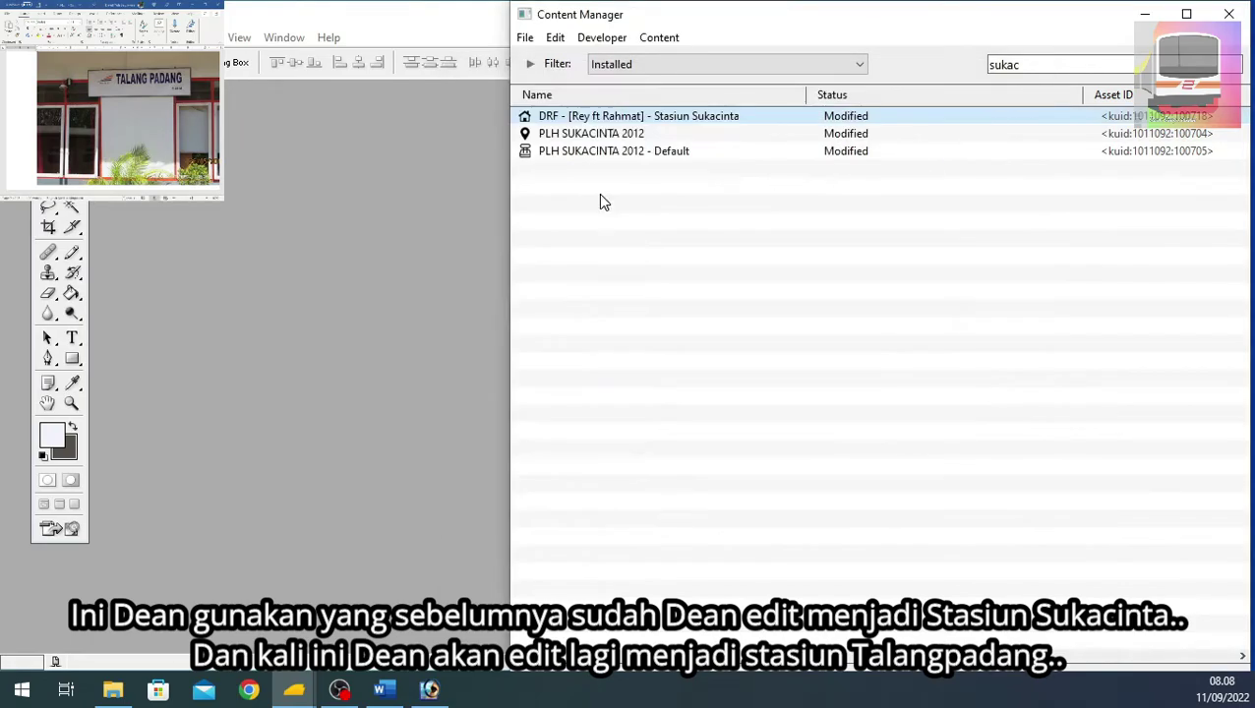
Clone the Stasiun Sukacinta asset and dismiss the task-complete report.
{"action": "right_click", "coordinate": [644, 117]}
{"action": "left_click", "coordinate": [658, 40]}
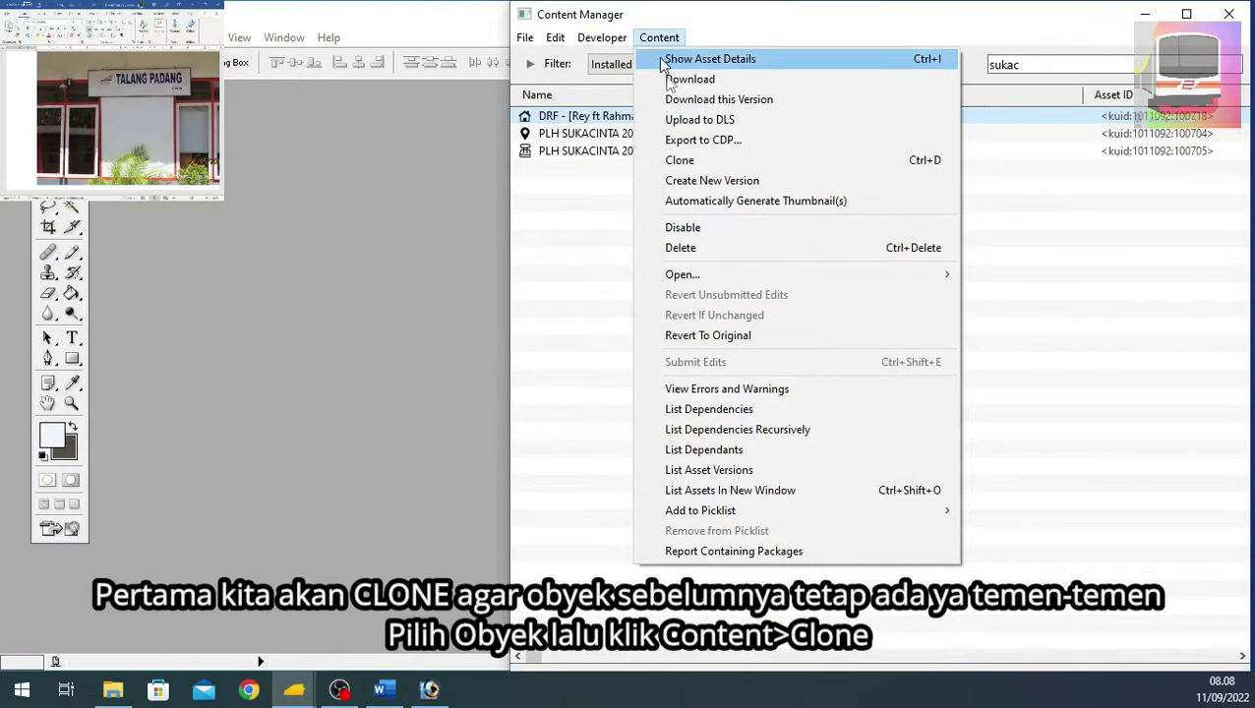
{"action": "left_click", "coordinate": [688, 161]}
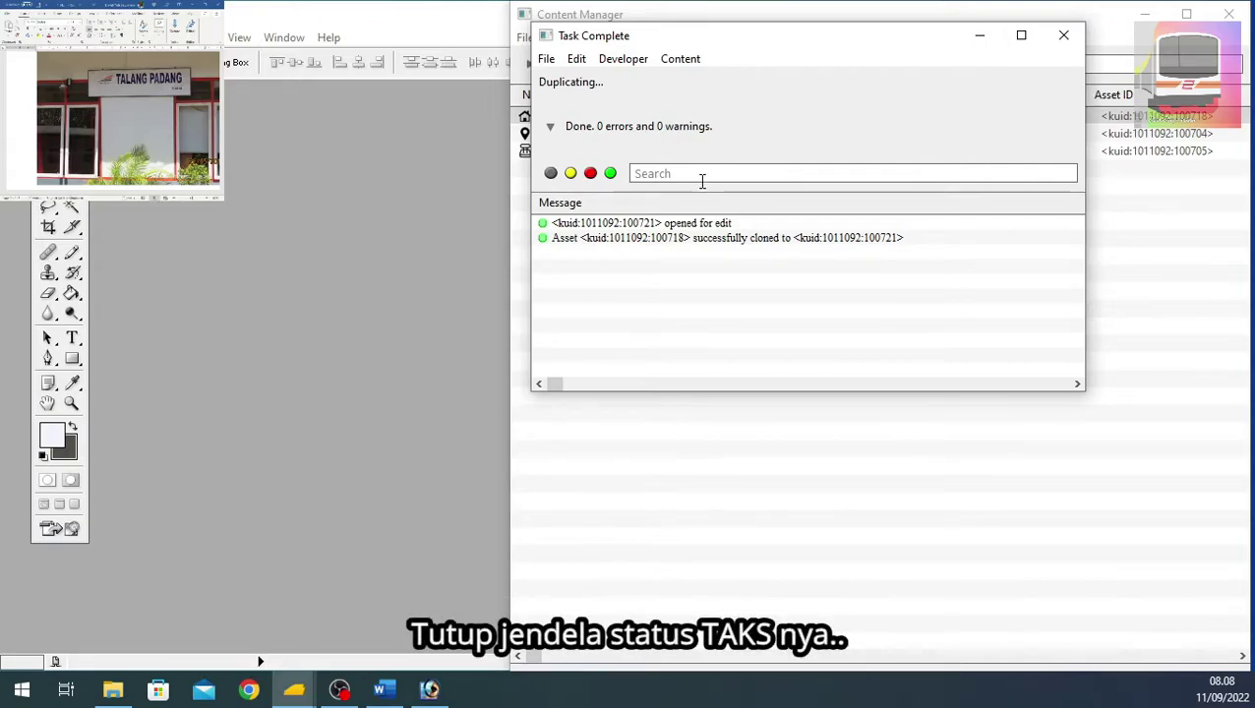
{"action": "left_click", "coordinate": [1064, 36]}
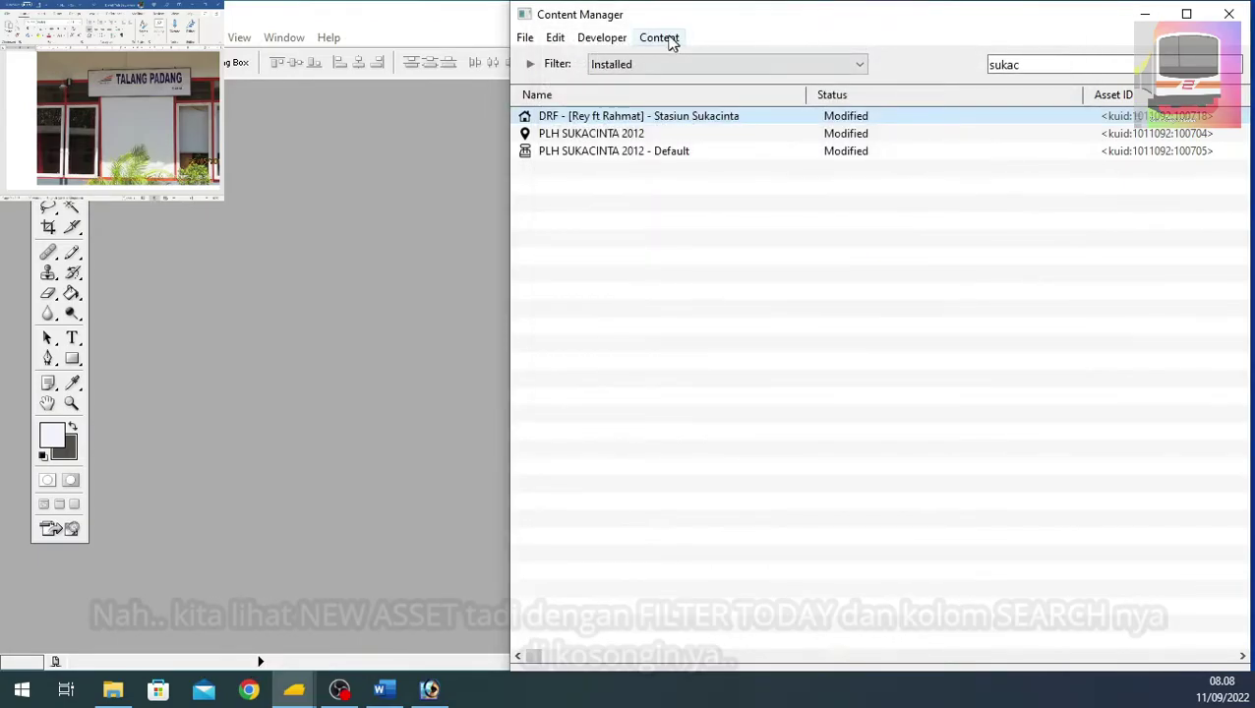
Clear the 'sukac' search and filter the list to Today, revealing the cloned New Asset.
{"action": "left_click", "coordinate": [659, 38]}
{"action": "left_click", "coordinate": [1013, 64]}
{"action": "double_click", "coordinate": [1003, 64]}
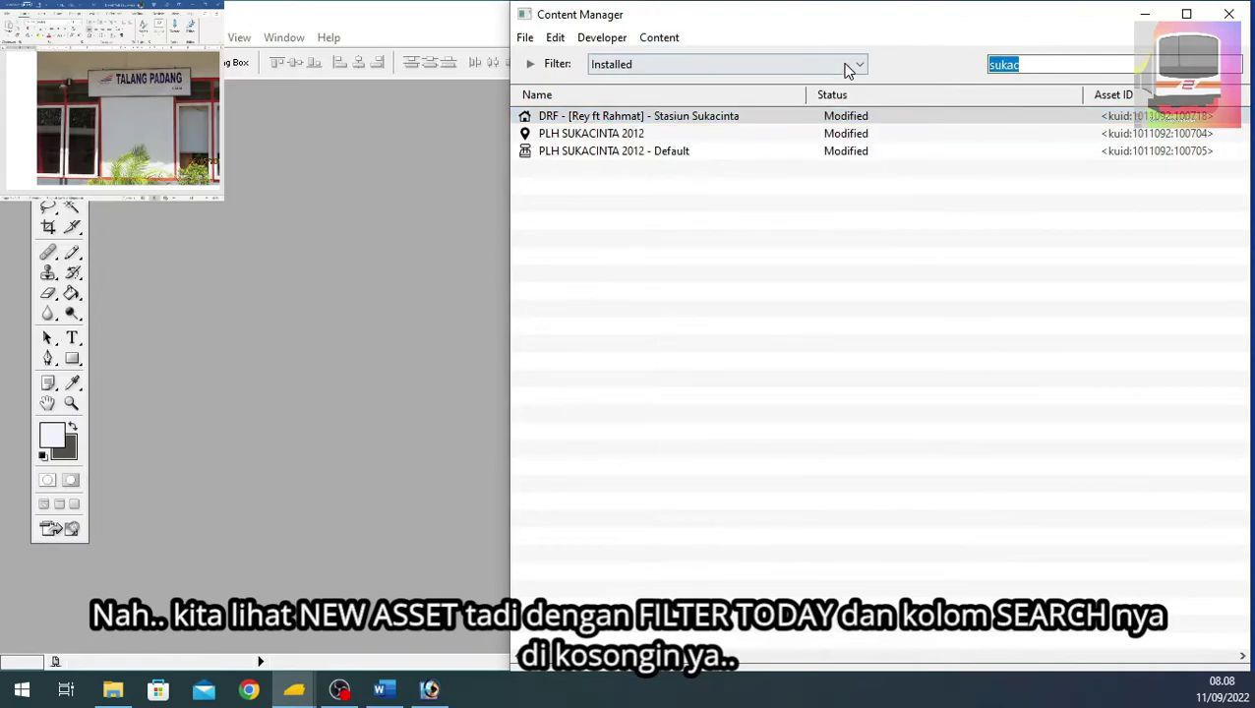
{"action": "key", "text": "BackSpace"}
{"action": "left_click", "coordinate": [659, 37]}
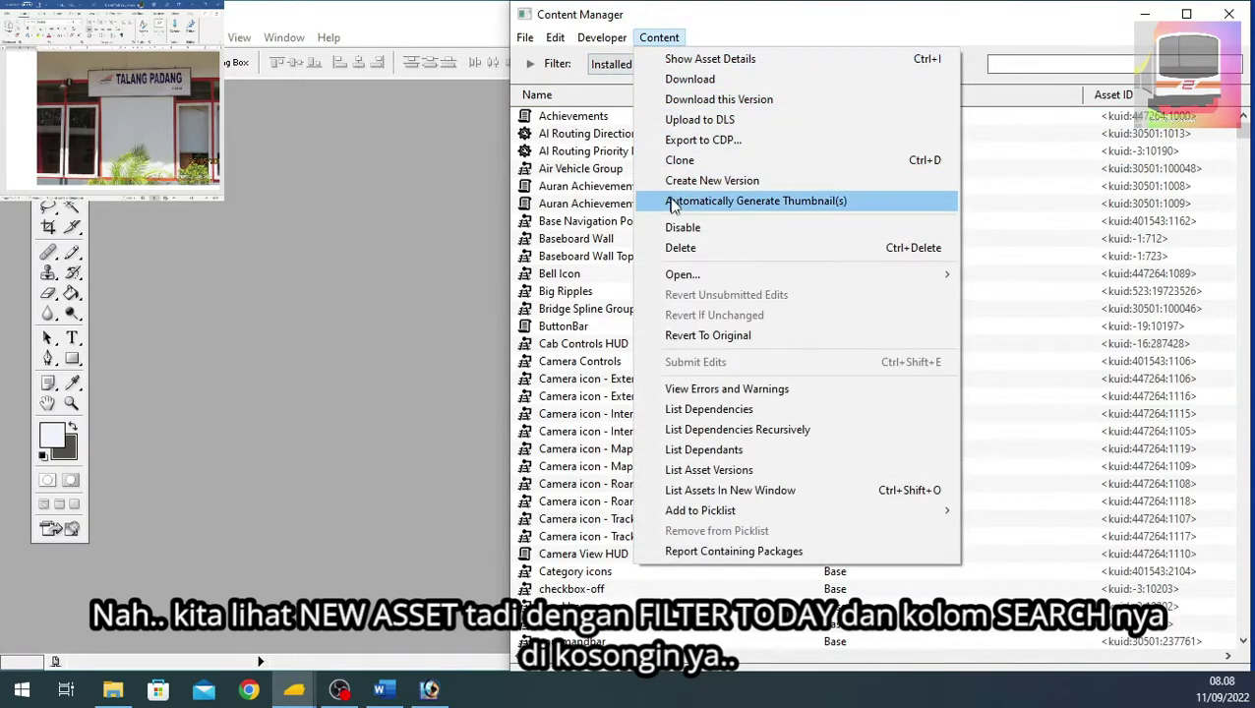
{"action": "left_click", "coordinate": [629, 67]}
{"action": "left_click", "coordinate": [688, 63]}
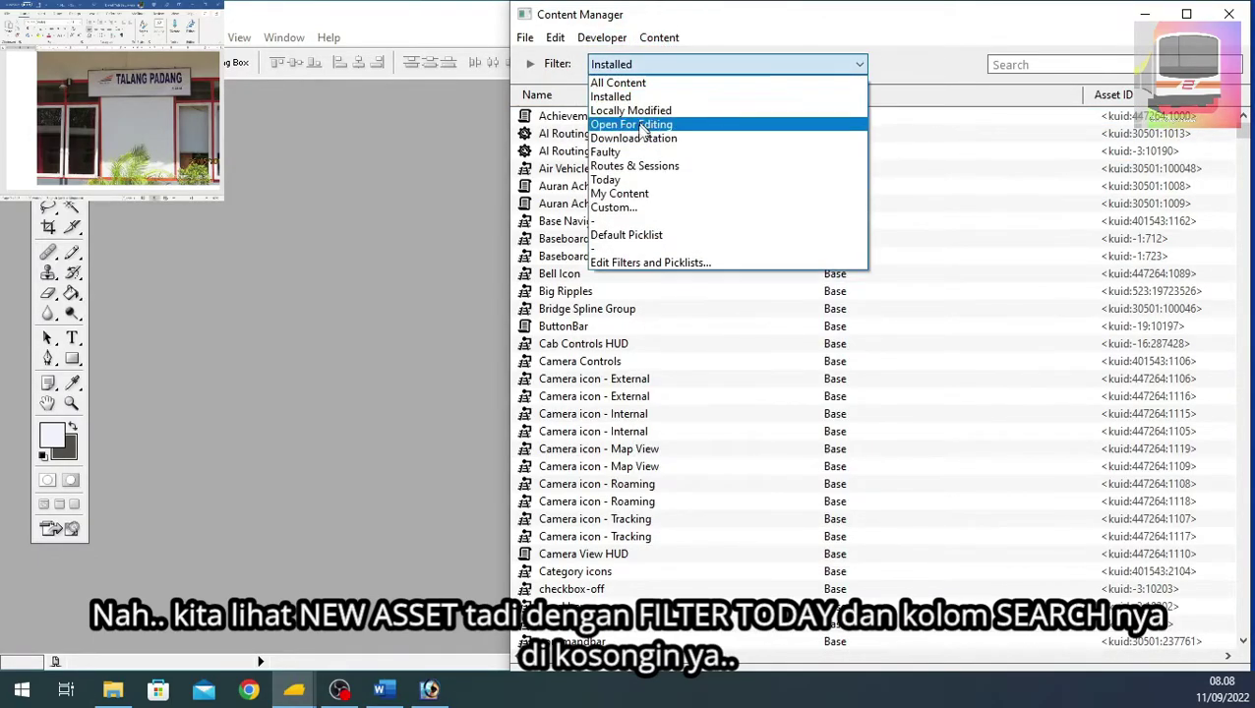
{"action": "left_click", "coordinate": [614, 180]}
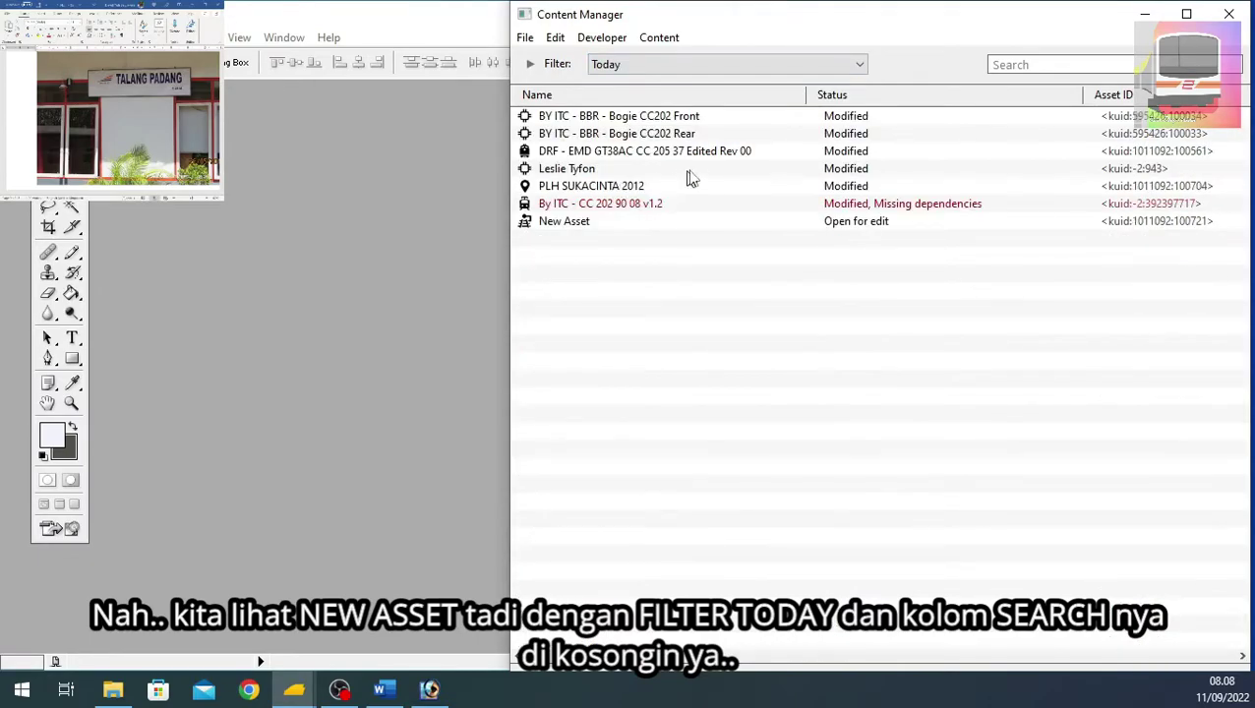
{"action": "right_click", "coordinate": [602, 224]}
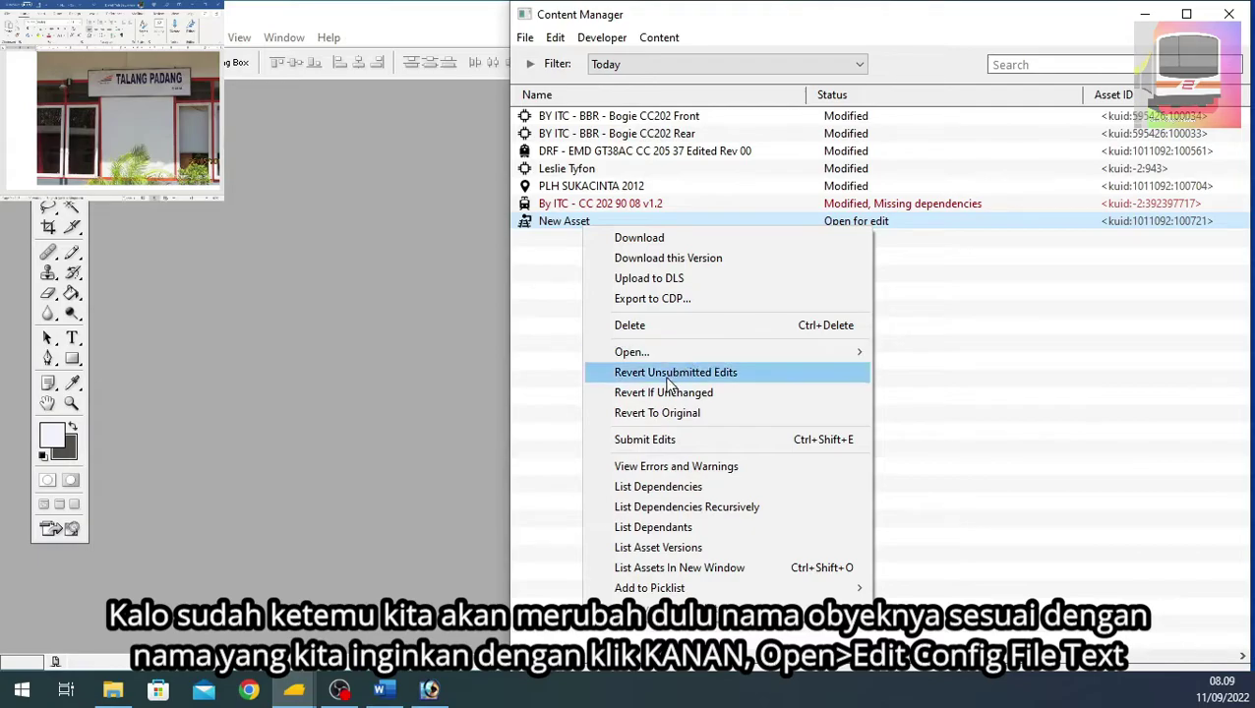
{"action": "mouse_move", "coordinate": [632, 352]}
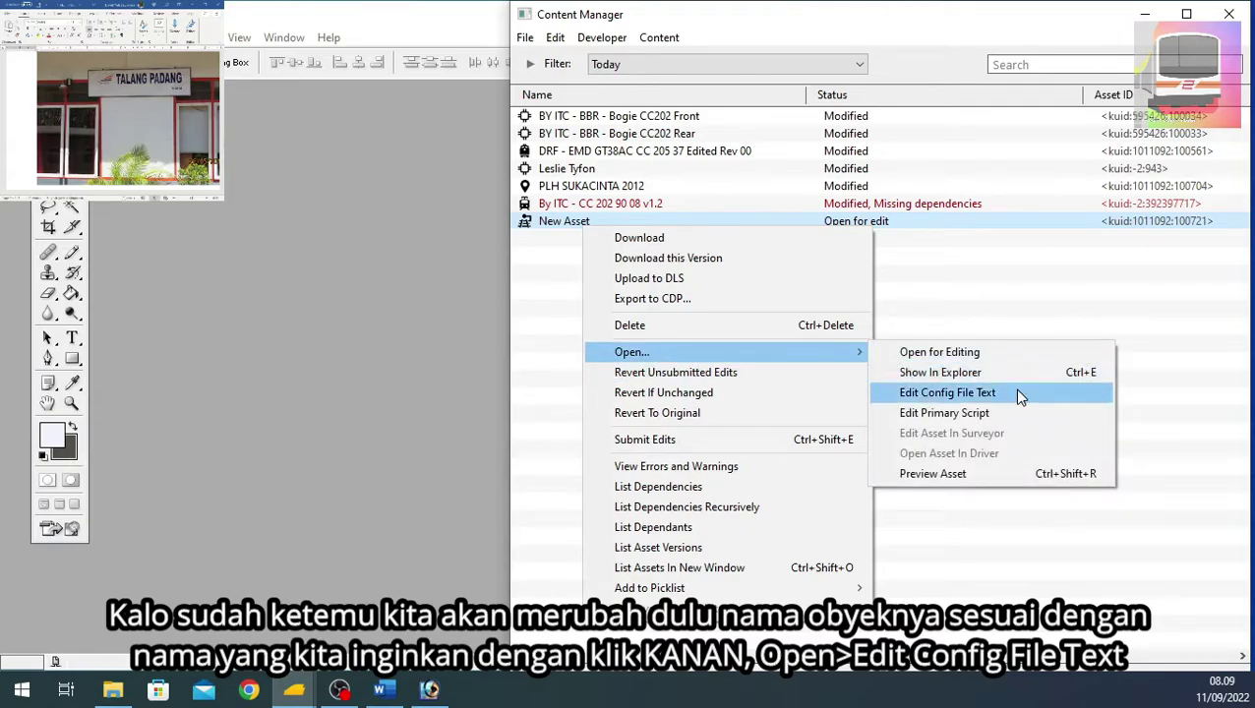
Change New Asset's config username from Stasiun Sukacinta to Stasiun Talangpadang and save it.
{"action": "left_click", "coordinate": [1013, 391]}
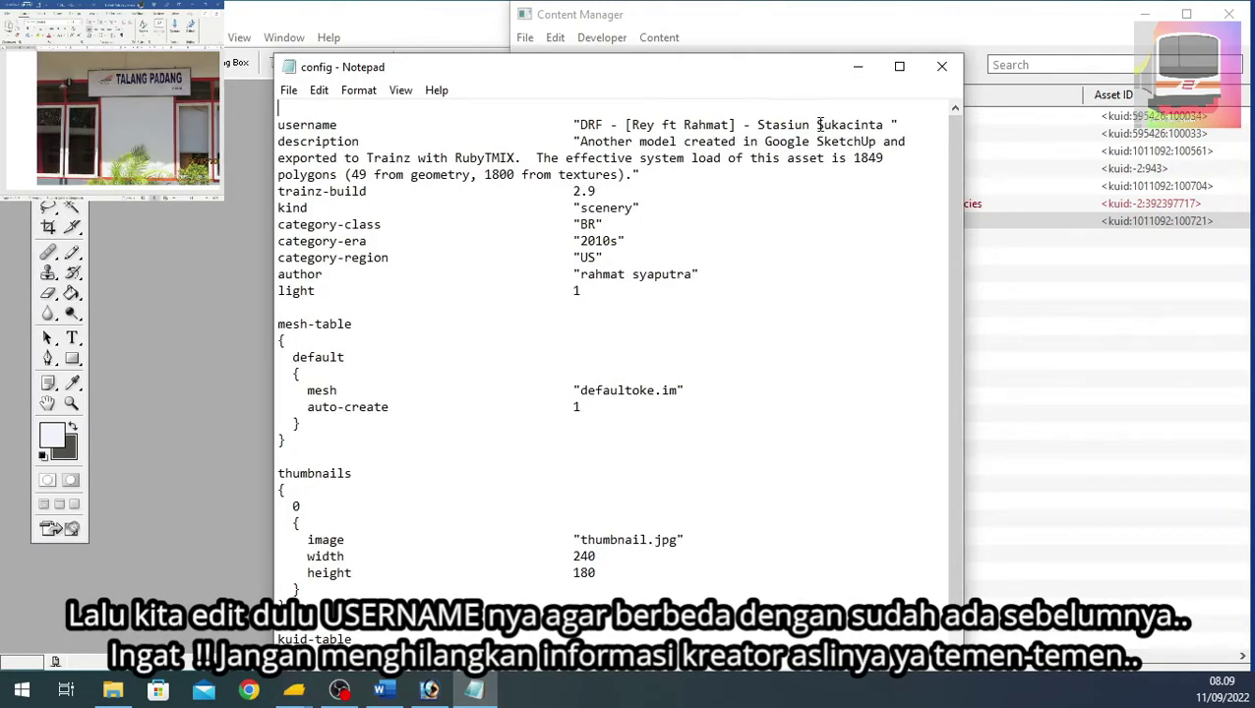
{"action": "left_click_drag", "start_coordinate": [820, 125], "coordinate": [847, 125]}
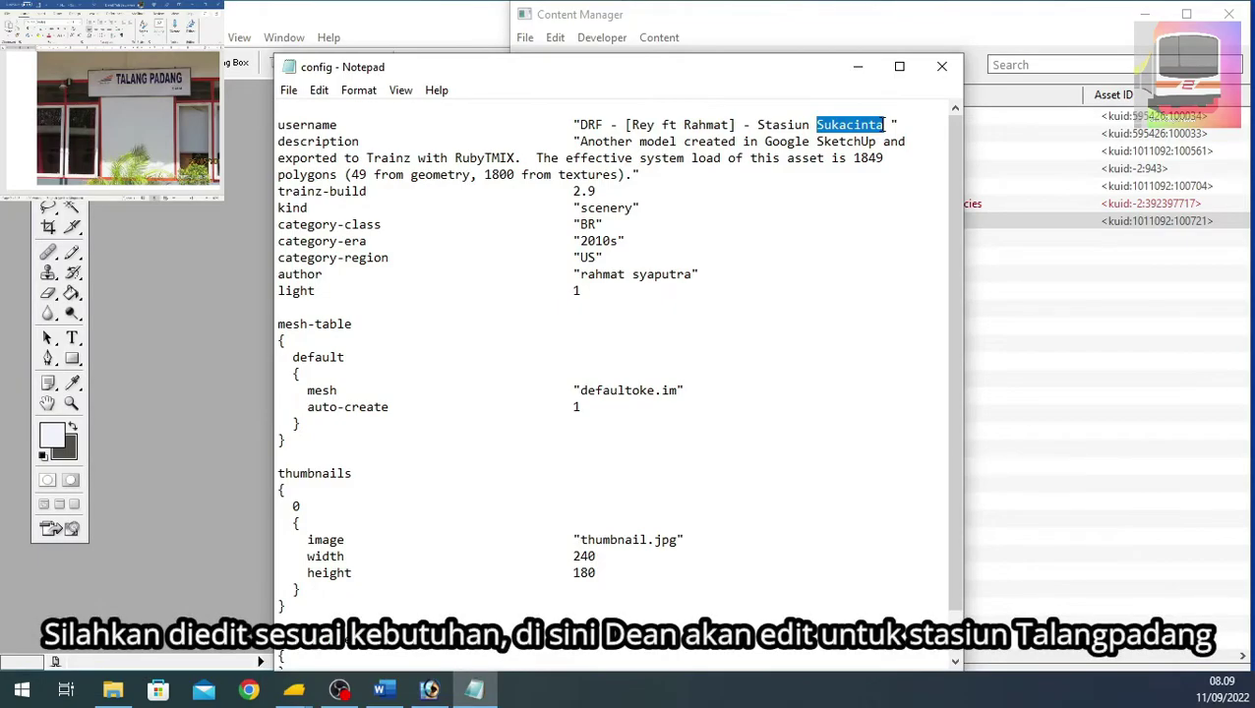
{"action": "type", "text": "Talangpadang"}
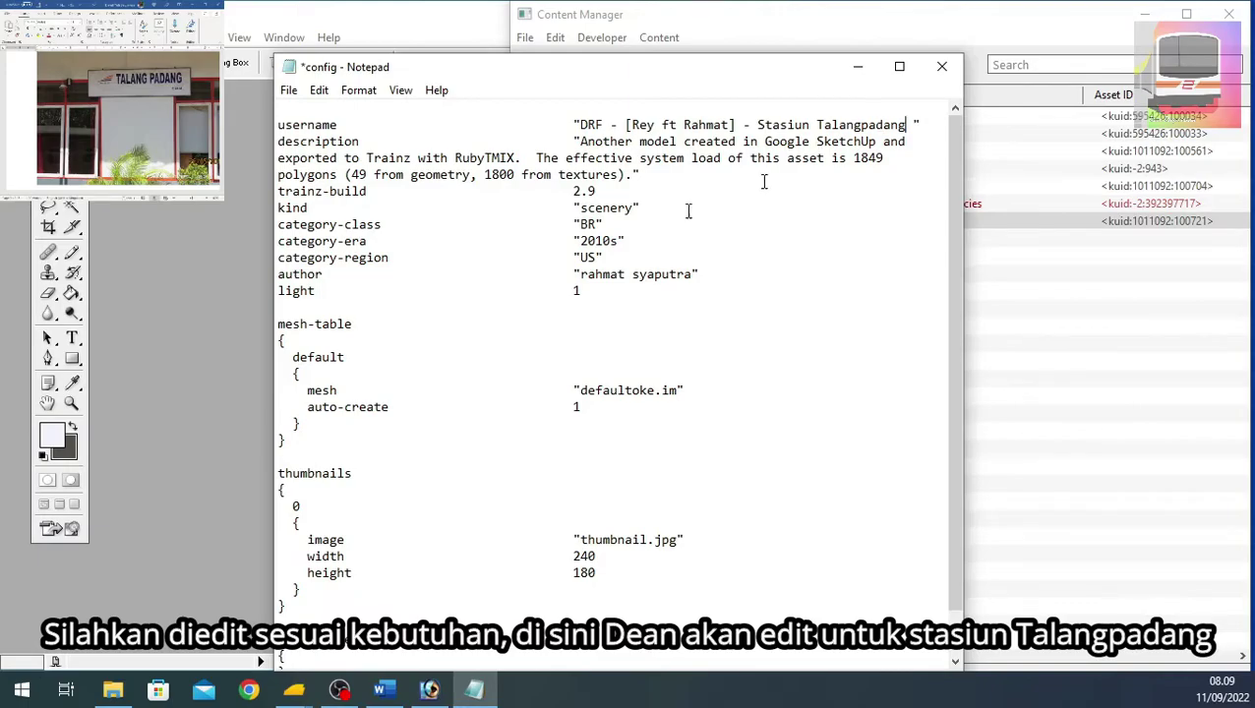
{"action": "key", "text": "alt+Tab"}
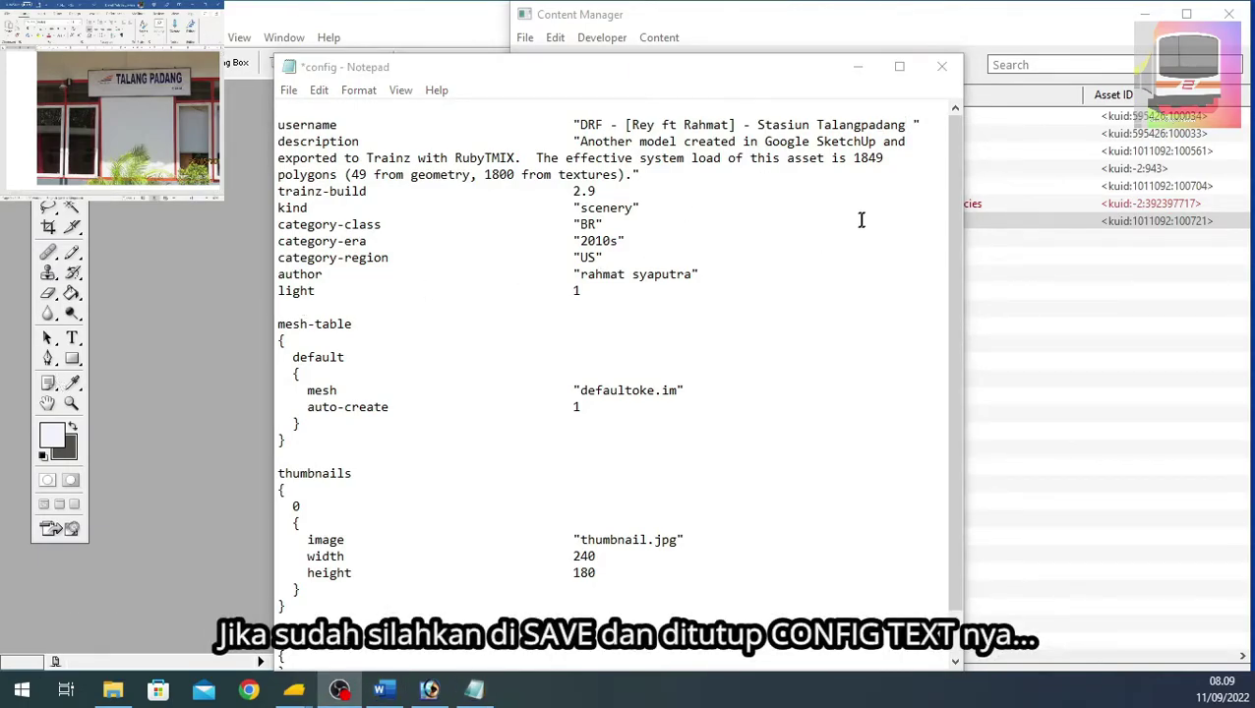
{"action": "left_click", "coordinate": [289, 91]}
{"action": "left_click", "coordinate": [327, 173]}
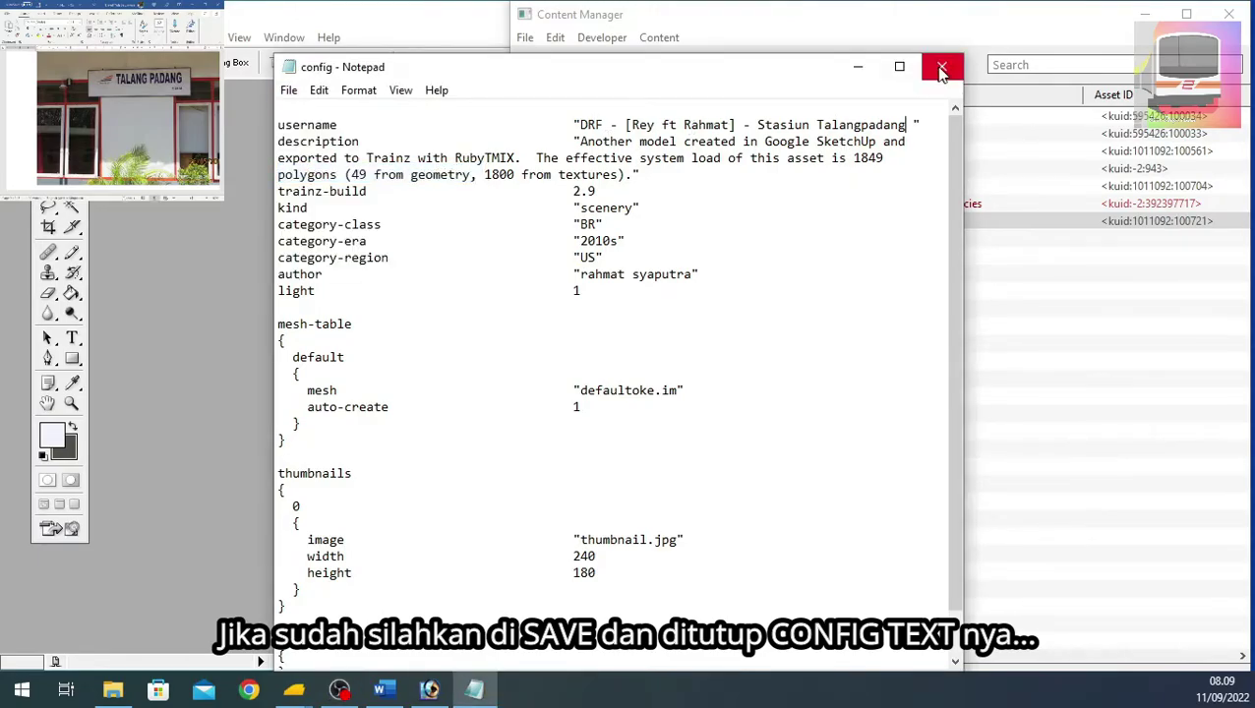
{"action": "left_click", "coordinate": [941, 66]}
Submit New Asset's edits so it is listed as Stasiun Talangpadang.
{"action": "right_click", "coordinate": [579, 221]}
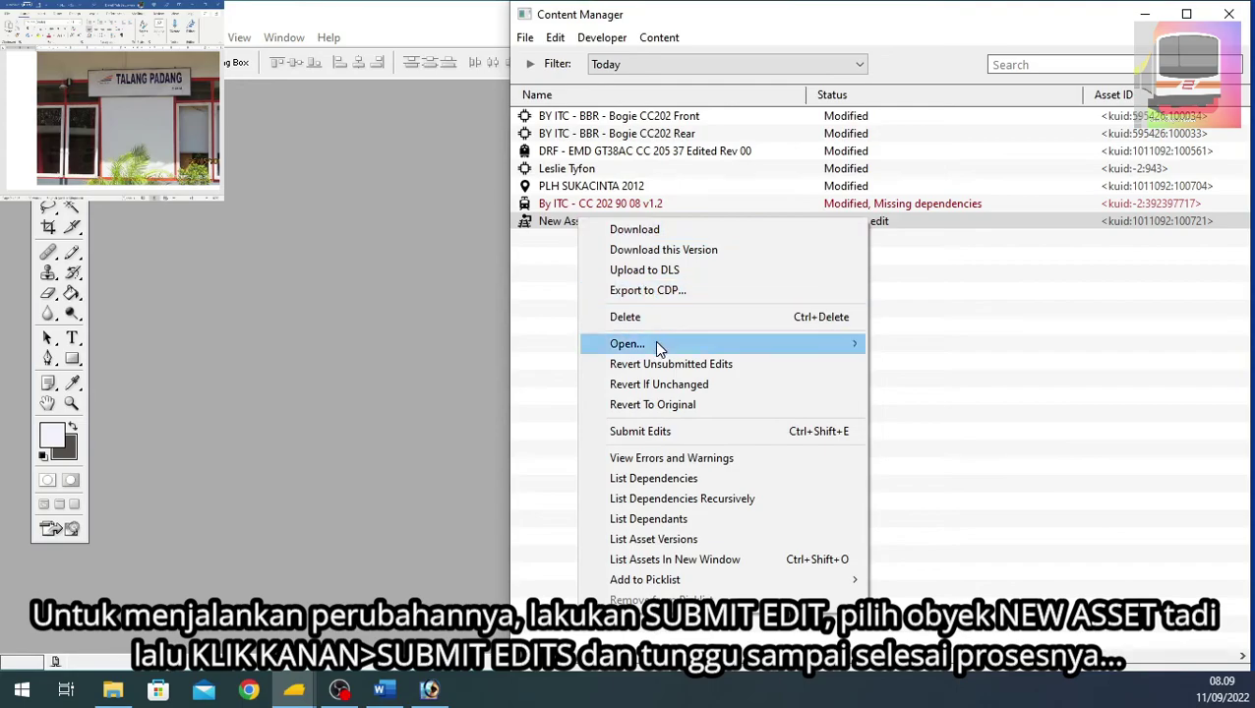
{"action": "left_click", "coordinate": [655, 430]}
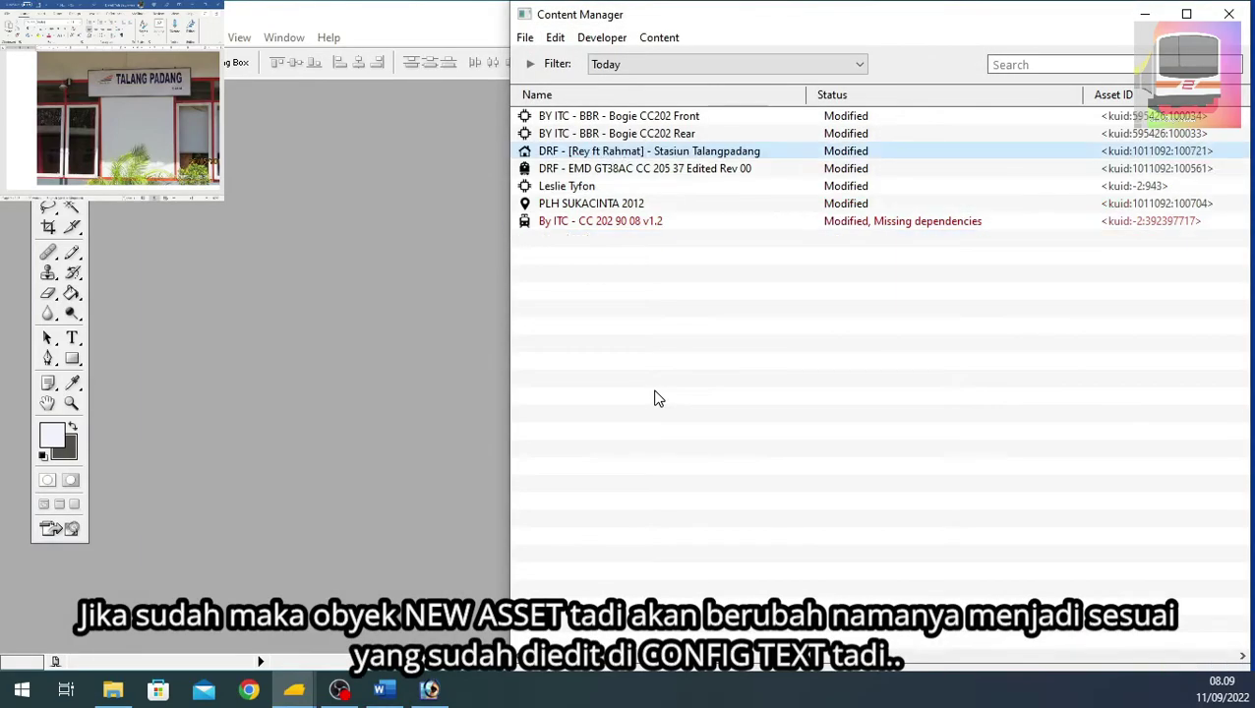
{"action": "right_click", "coordinate": [668, 155]}
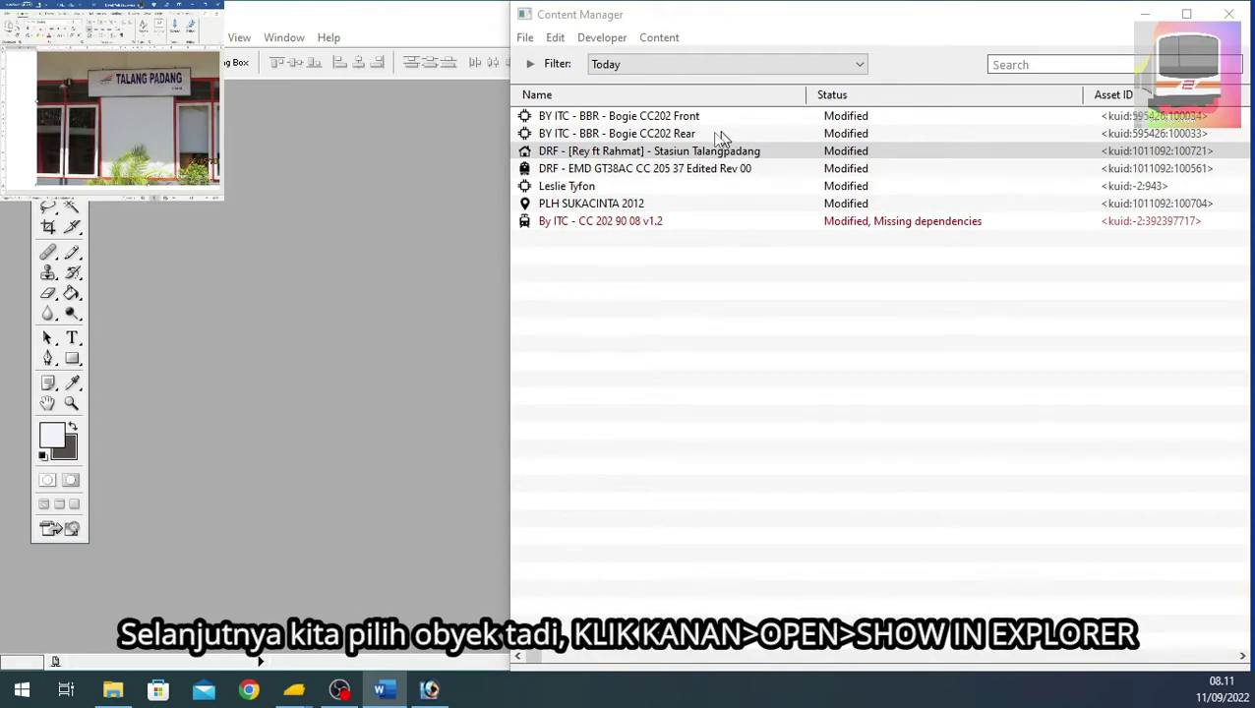
Show the Stasiun Talangpadang asset's KUID folder in File Explorer, with Content Manager minimized.
{"action": "right_click", "coordinate": [692, 151]}
{"action": "mouse_move", "coordinate": [738, 276]}
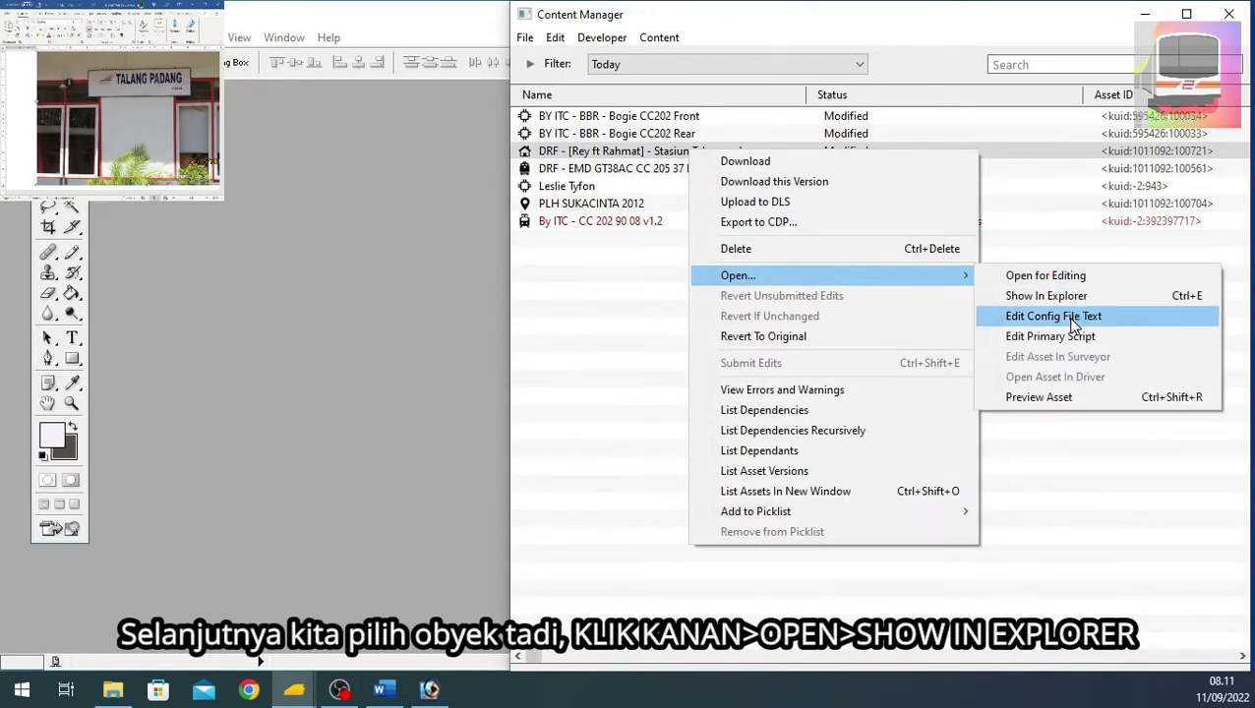
{"action": "left_click", "coordinate": [1043, 297]}
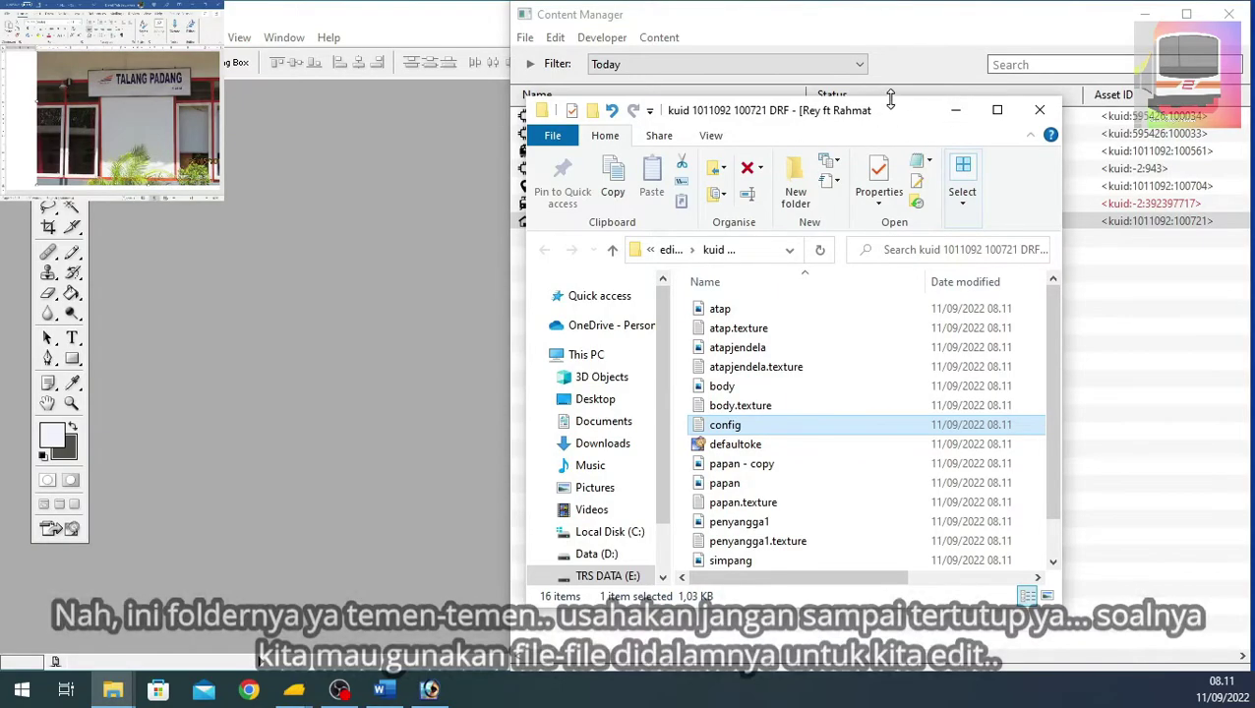
{"action": "left_click_drag", "start_coordinate": [892, 101], "coordinate": [892, 17]}
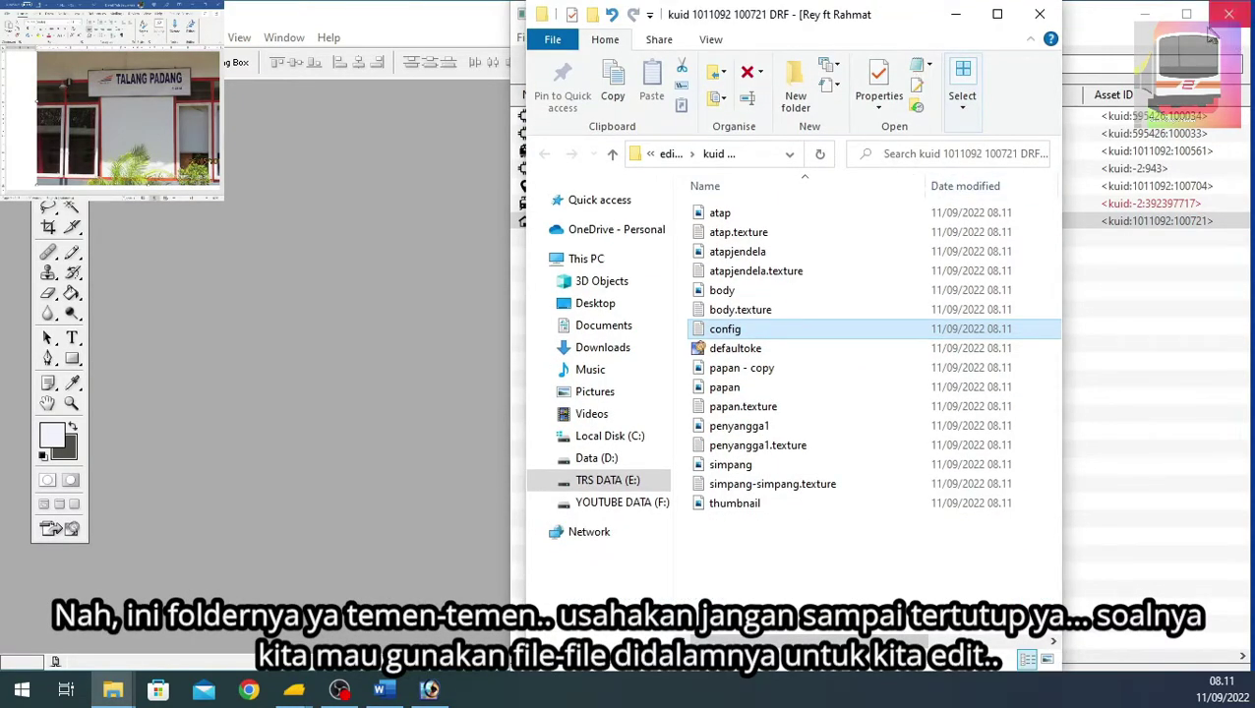
{"action": "left_click", "coordinate": [1149, 16]}
{"action": "left_click_drag", "start_coordinate": [912, 13], "coordinate": [1109, 24]}
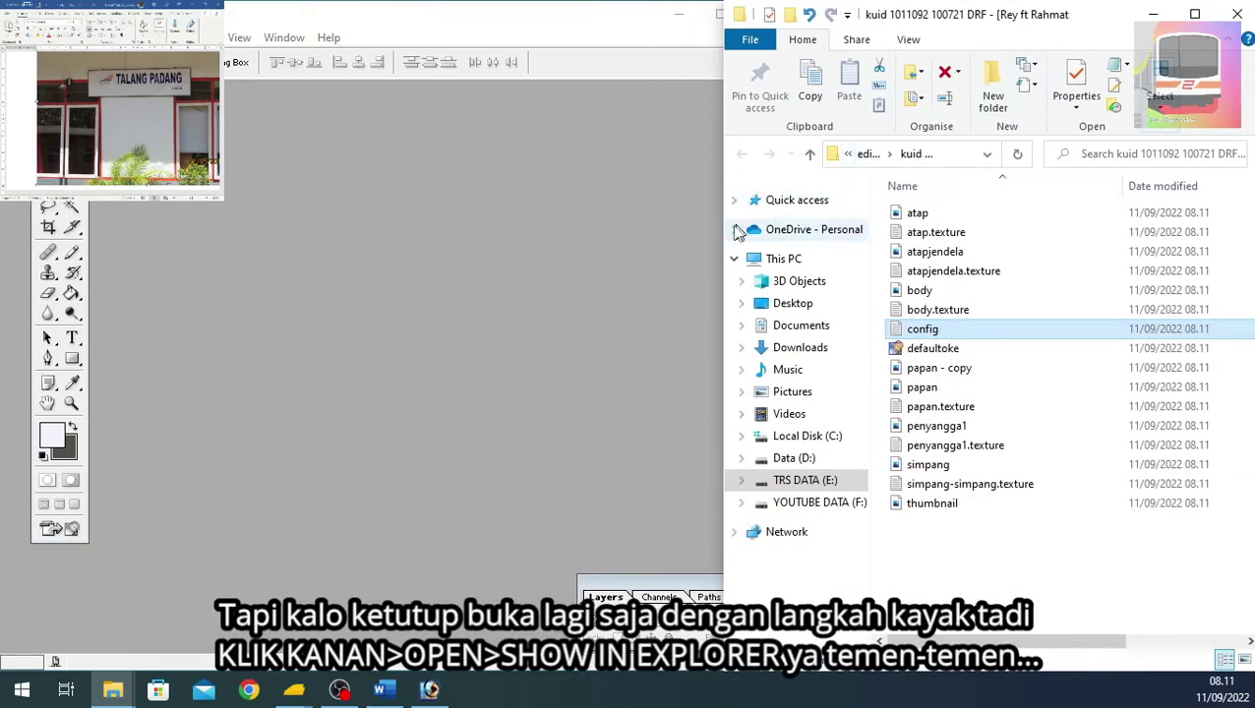
Narrow the Explorer window and display the asset's files as extra large icons.
{"action": "left_click_drag", "start_coordinate": [716, 226], "coordinate": [781, 227]}
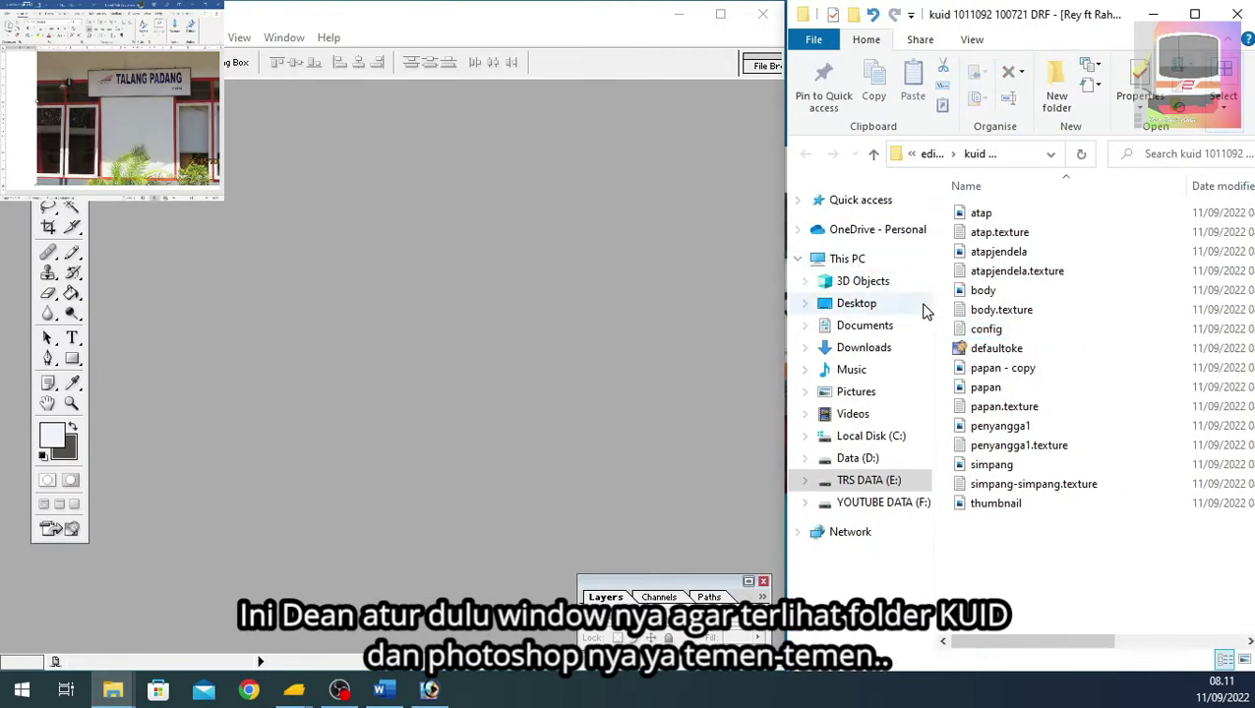
{"action": "left_click_drag", "start_coordinate": [933, 303], "coordinate": [882, 303]}
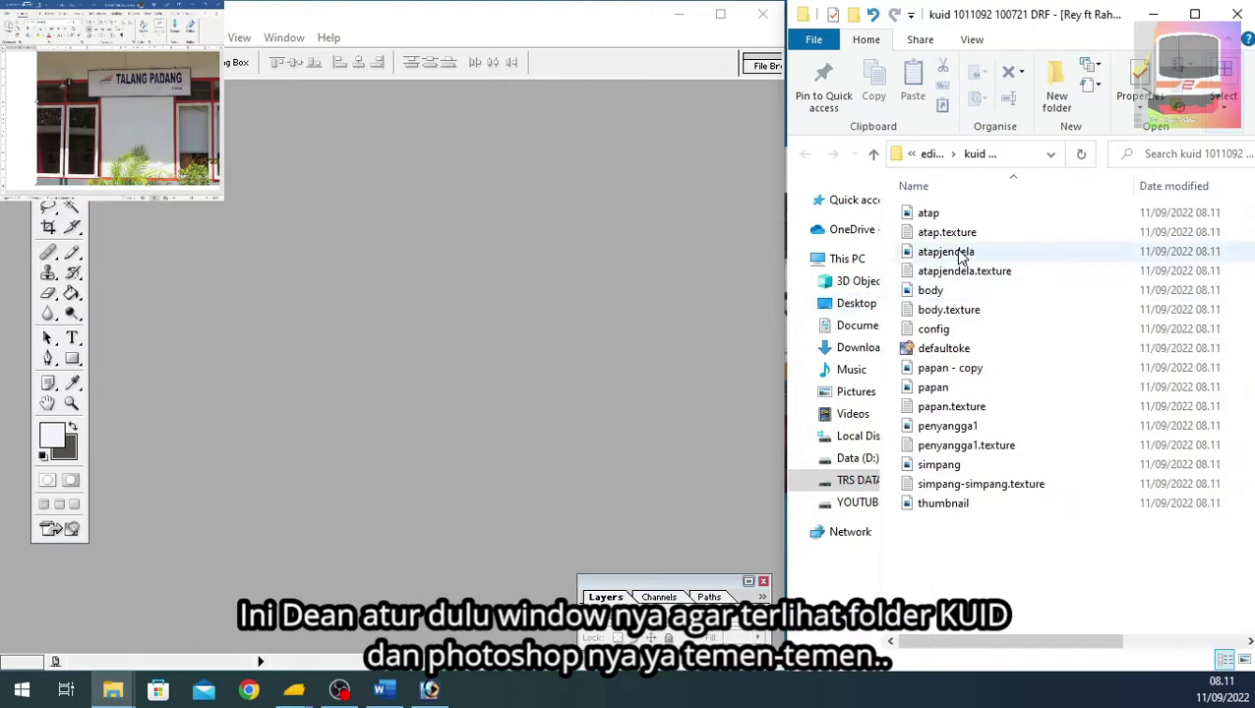
{"action": "left_click", "coordinate": [971, 40]}
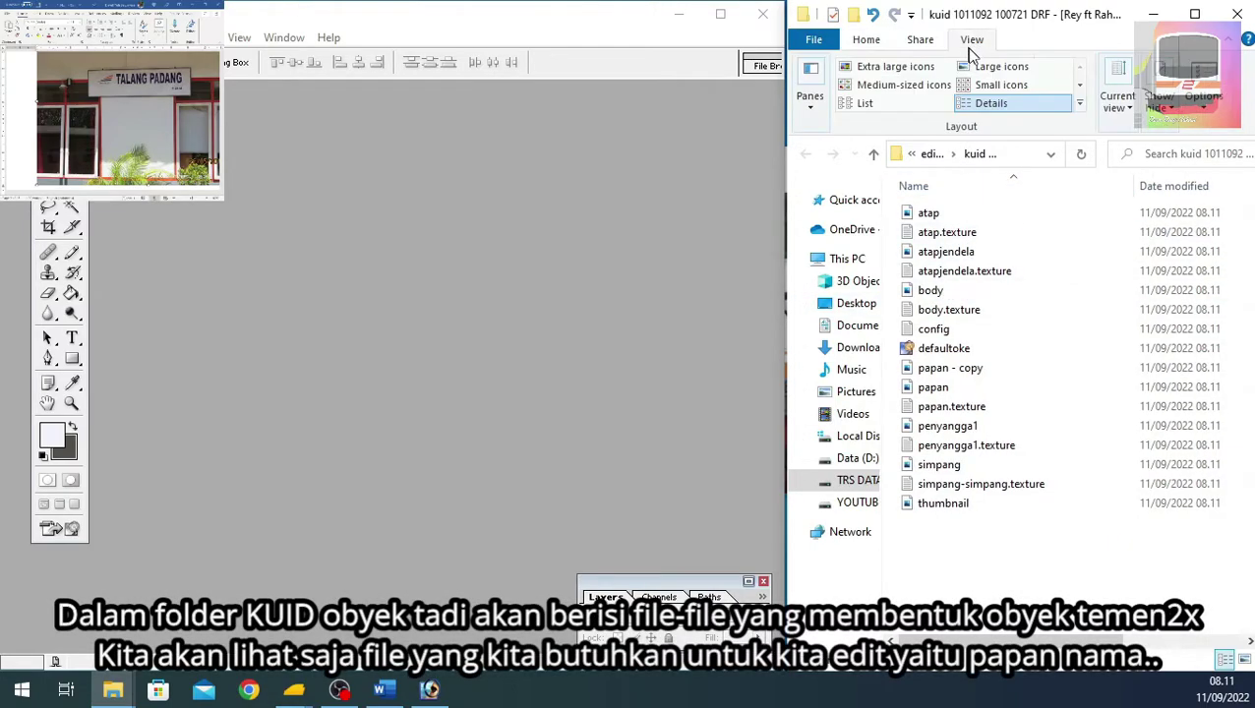
{"action": "left_click", "coordinate": [898, 66]}
{"action": "scroll", "coordinate": [1048, 308], "scroll_direction": "down", "scroll_amount": 3}
{"action": "scroll", "coordinate": [1053, 312], "scroll_direction": "down", "scroll_amount": 5}
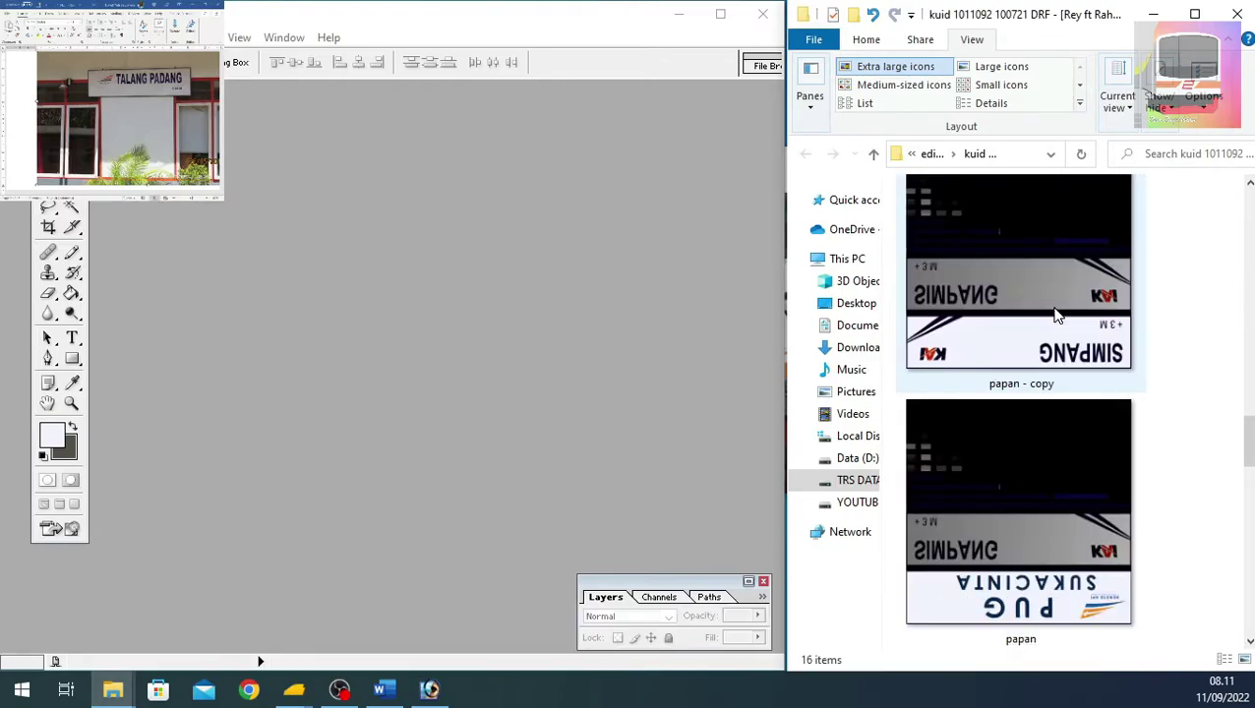
{"action": "mouse_move", "coordinate": [1074, 454]}
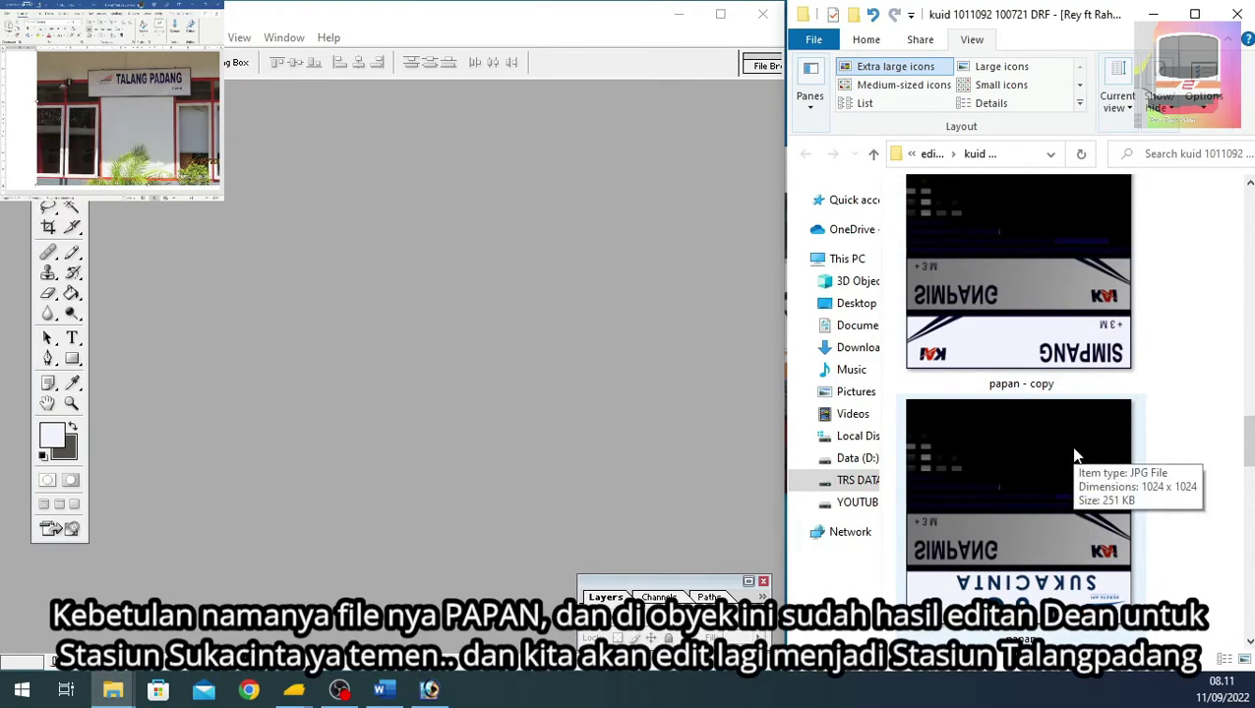
Open the papan.jpg texture in Photoshop and centre it in the workspace.
{"action": "left_click", "coordinate": [1076, 292]}
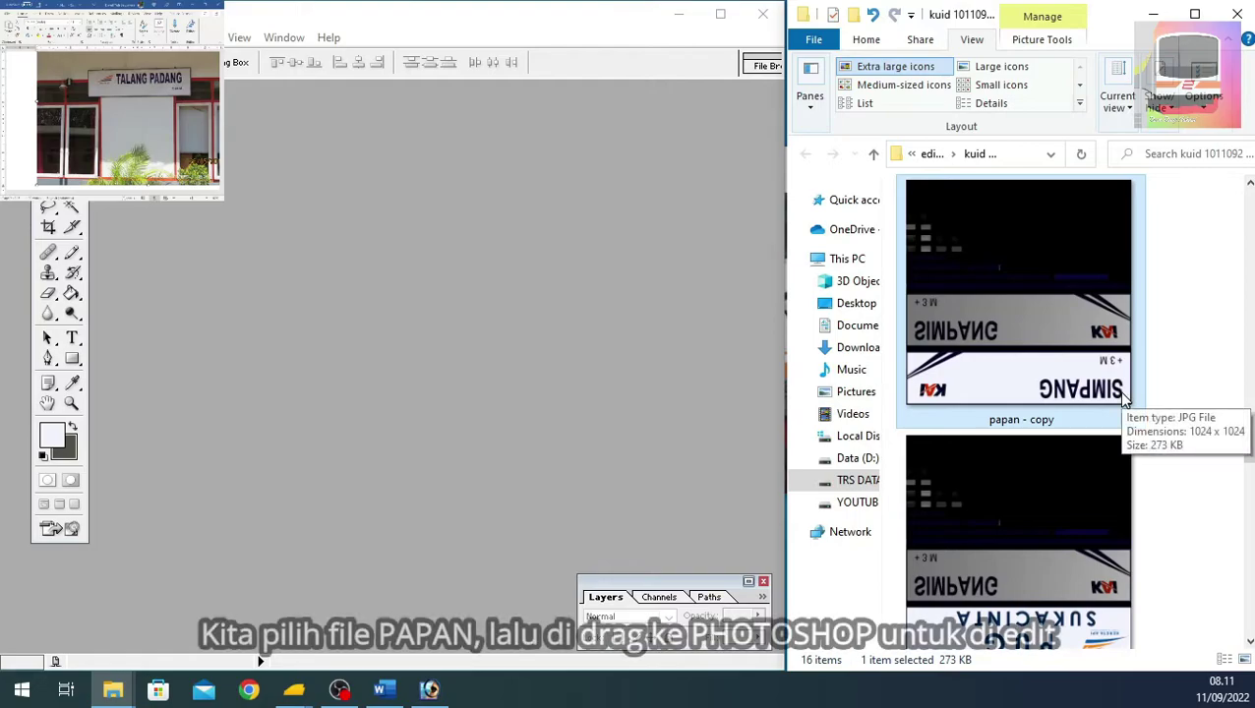
{"action": "scroll", "coordinate": [1058, 539], "scroll_direction": "down", "scroll_amount": 1}
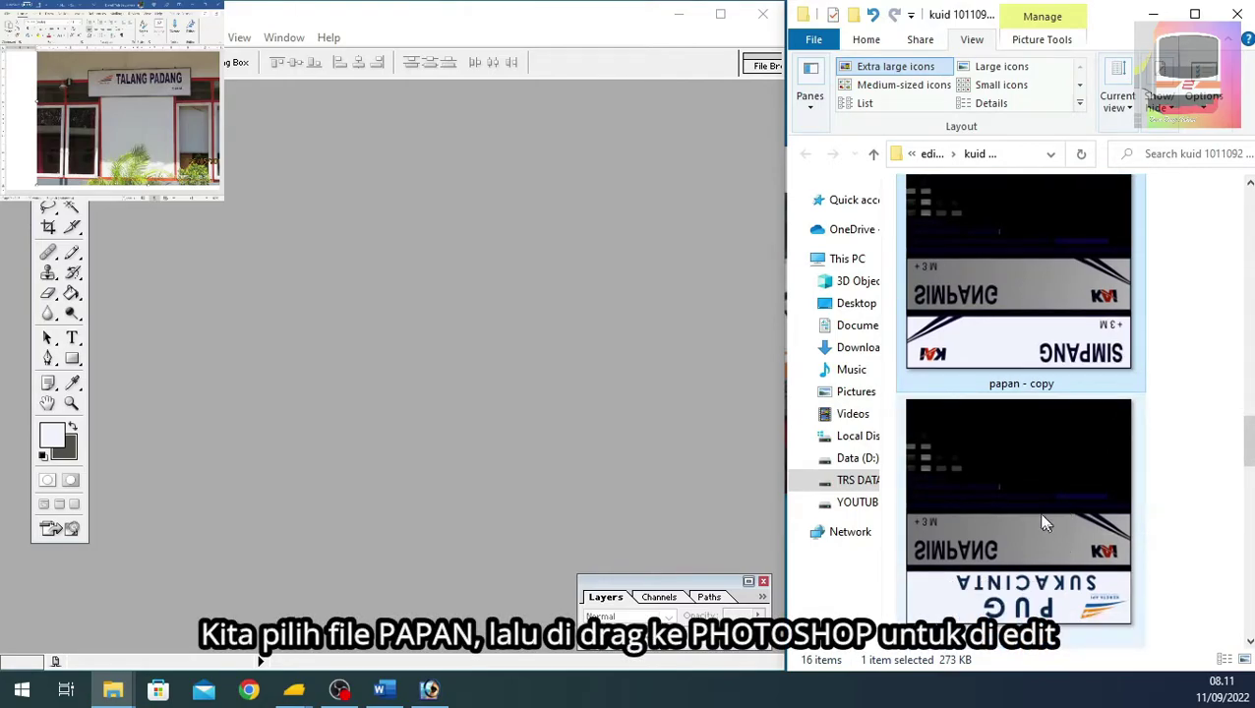
{"action": "left_click_drag", "start_coordinate": [1053, 504], "coordinate": [396, 451]}
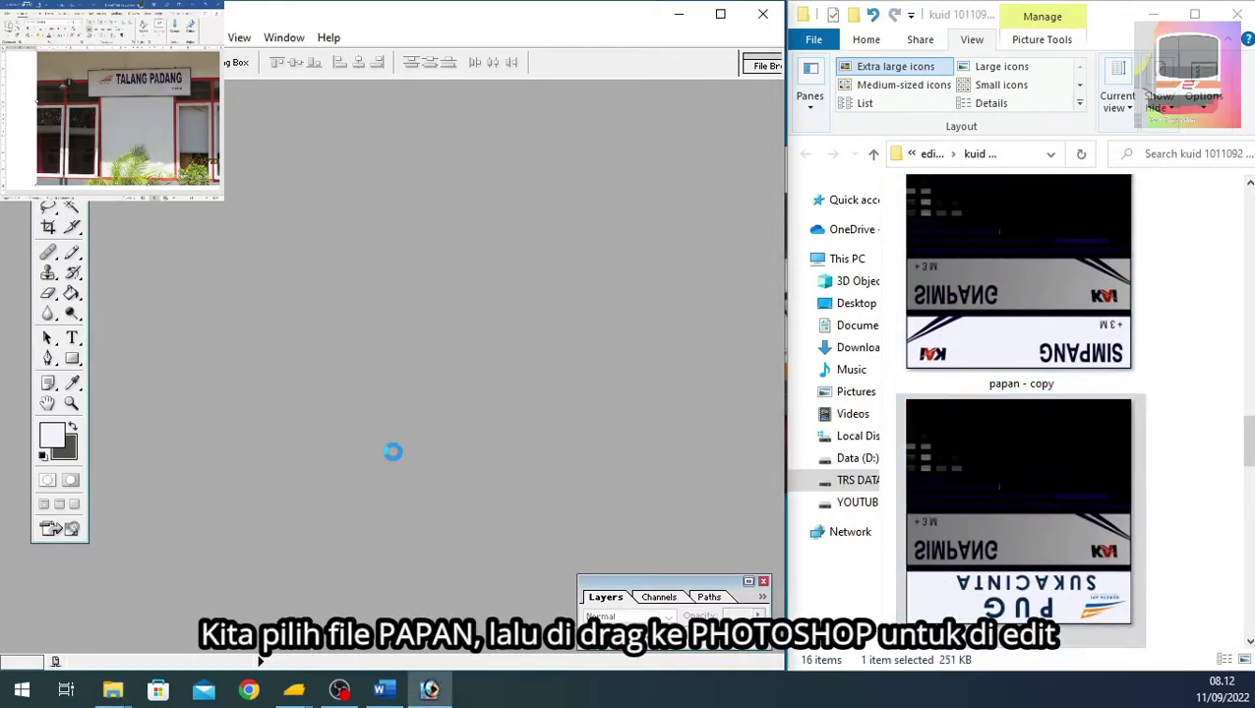
{"action": "left_click_drag", "start_coordinate": [181, 99], "coordinate": [433, 120]}
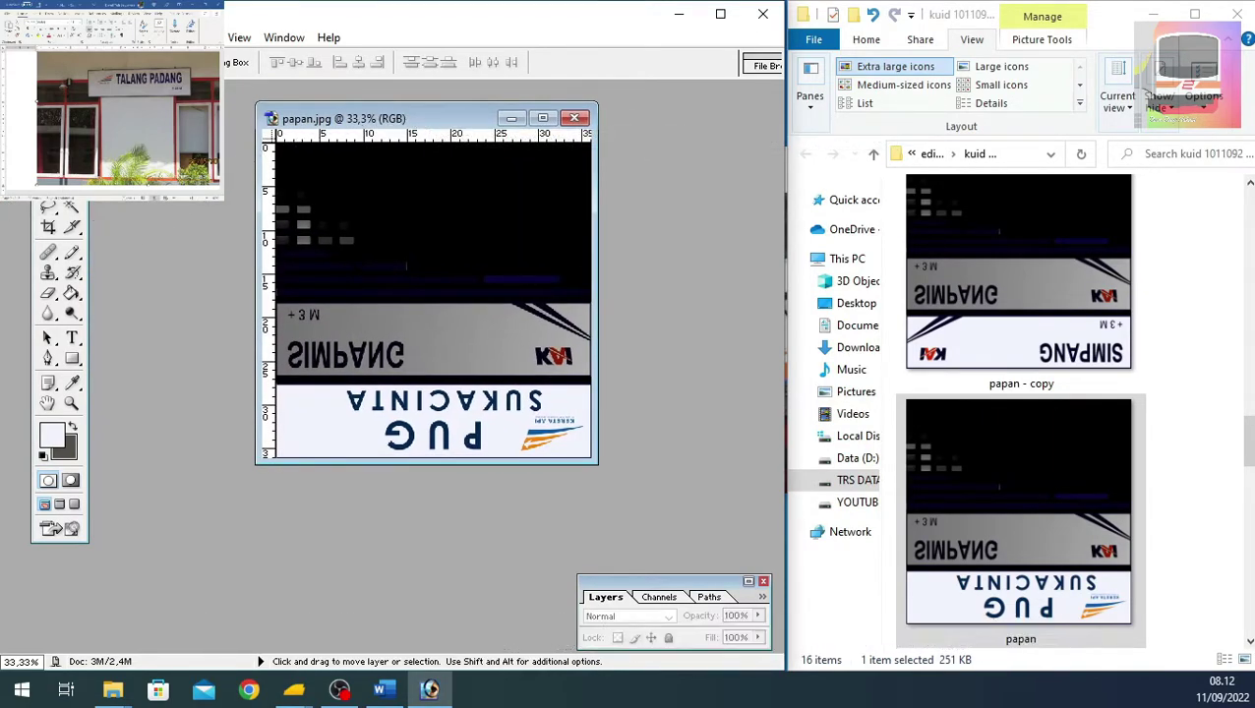
Open stasiun talangpadang.jpg beside papan.jpg and zoom in on its TALANG PADANG sign.
{"action": "left_click_drag", "start_coordinate": [361, 577], "coordinate": [473, 592]}
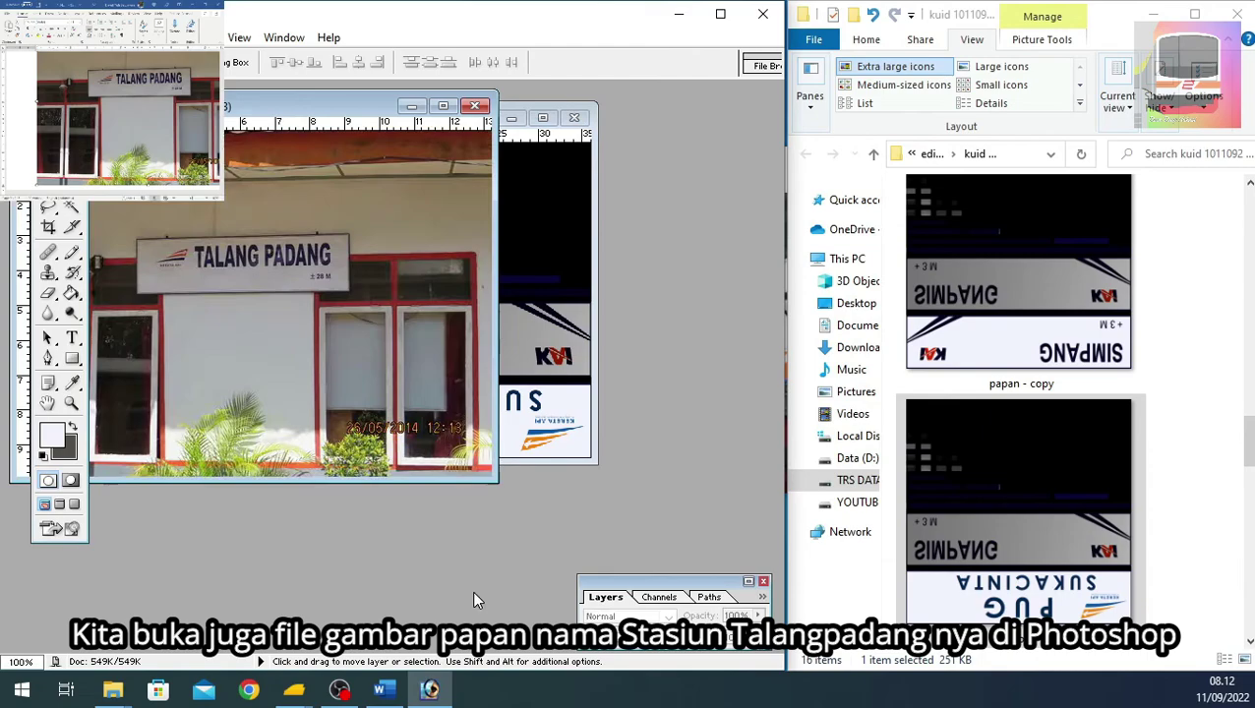
{"action": "left_click_drag", "start_coordinate": [364, 237], "coordinate": [483, 320]}
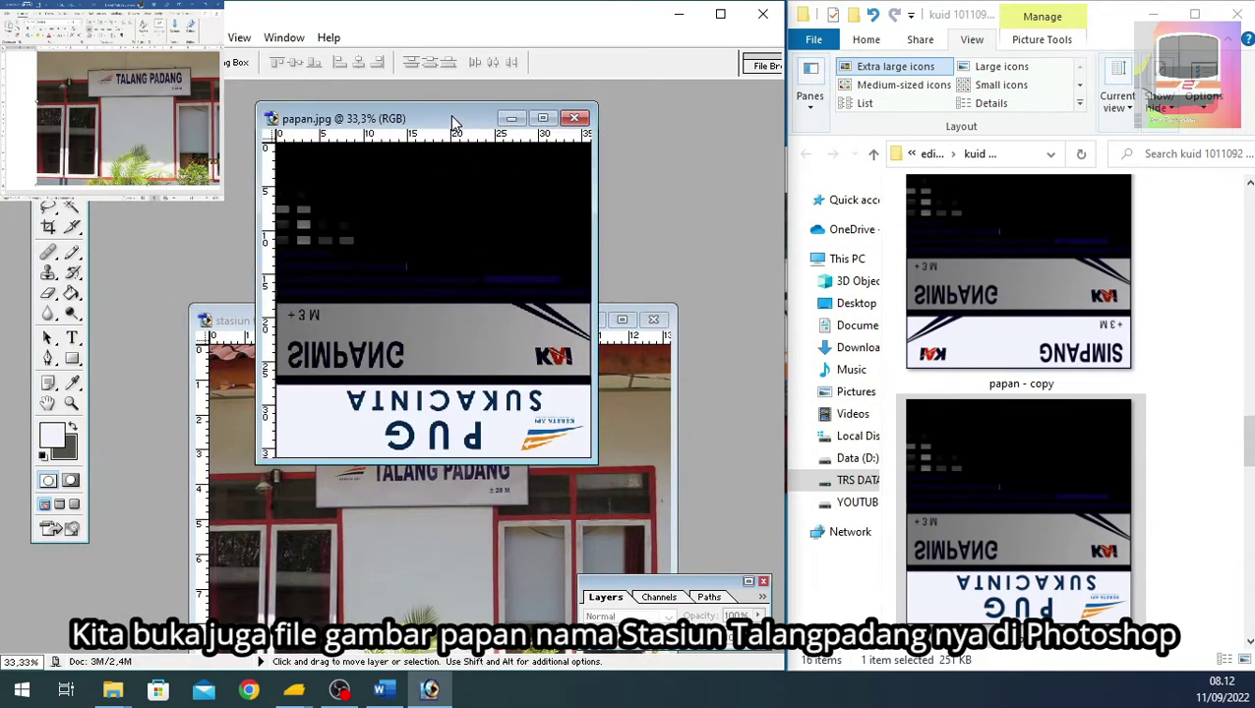
{"action": "left_click_drag", "start_coordinate": [423, 118], "coordinate": [174, 100]}
{"action": "left_click", "coordinate": [433, 317]}
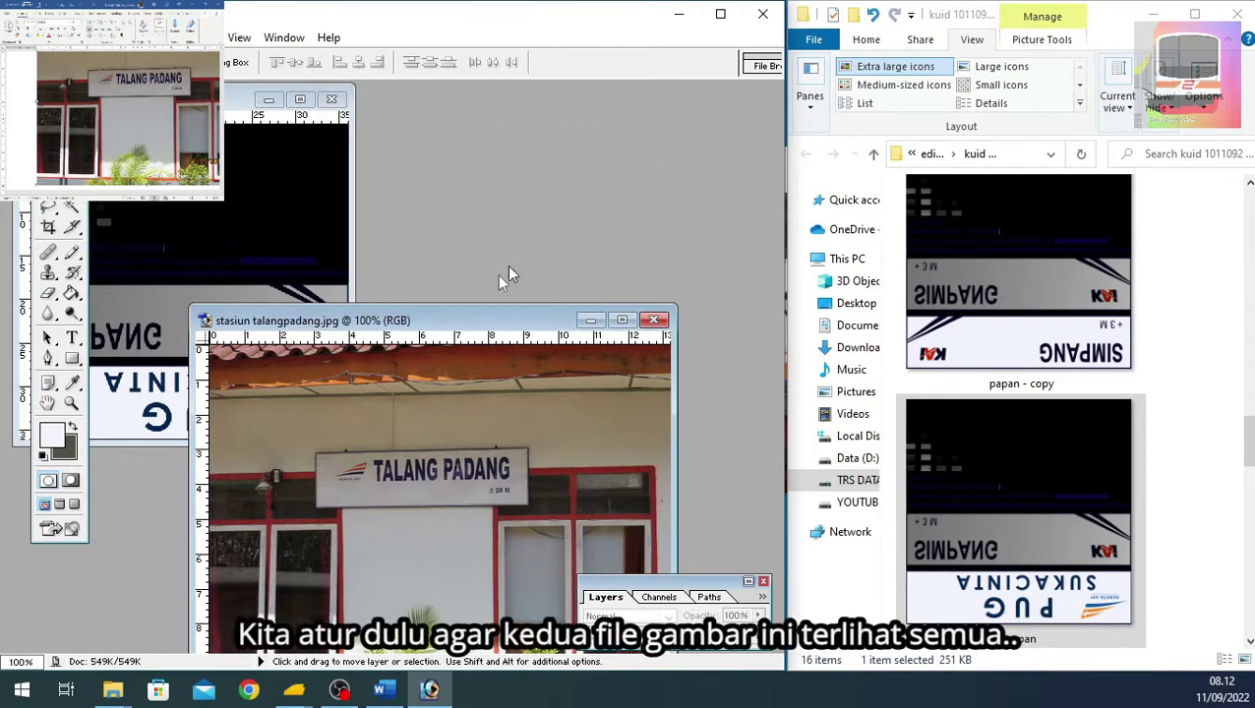
{"action": "left_click_drag", "start_coordinate": [436, 324], "coordinate": [614, 148]}
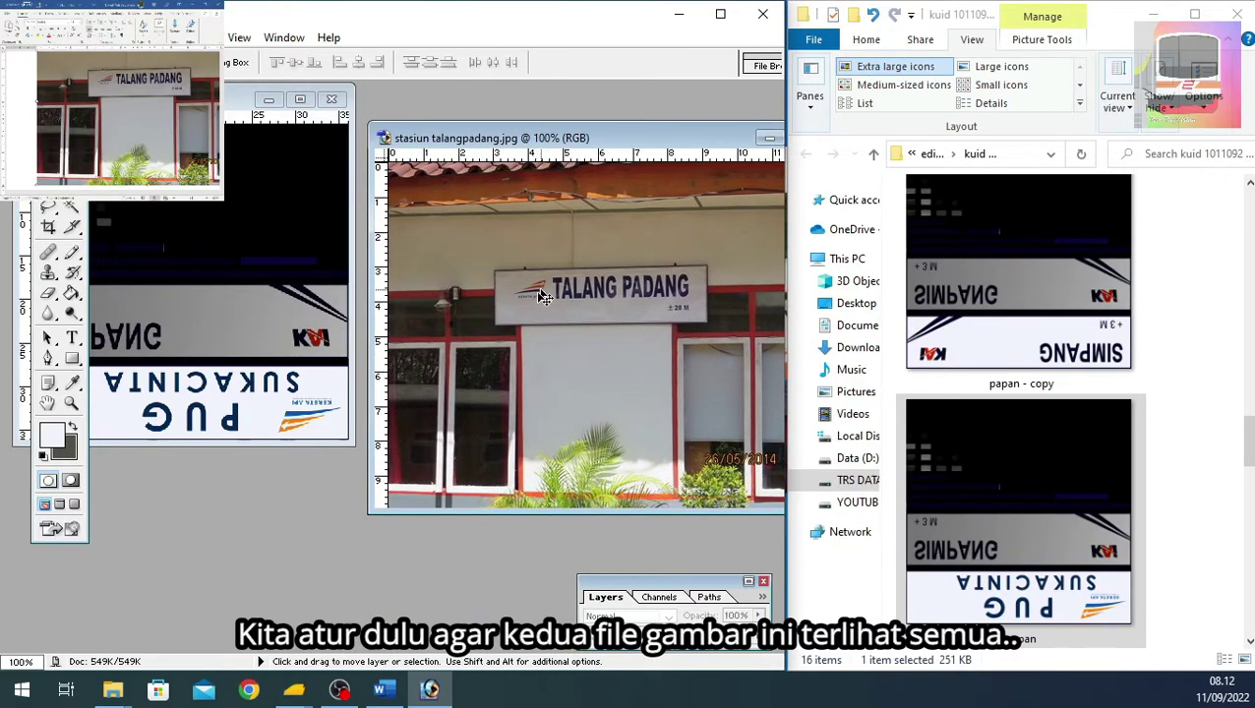
{"action": "left_click", "coordinate": [71, 402]}
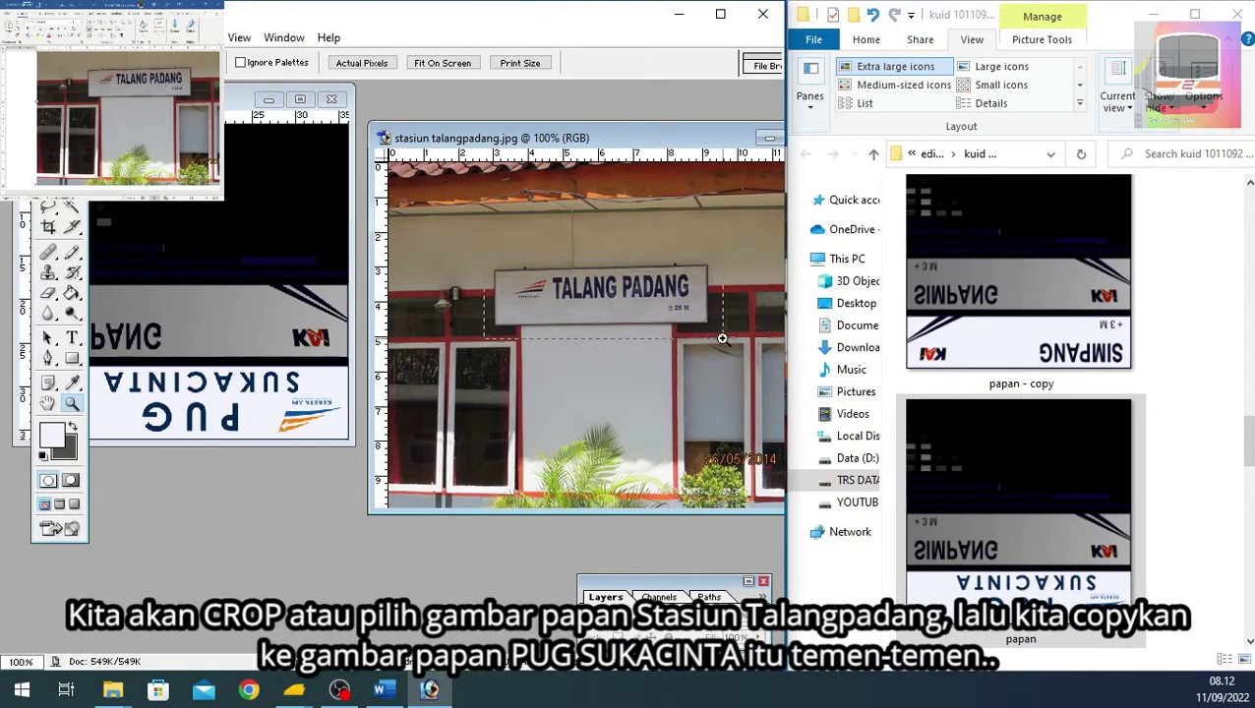
{"action": "left_click_drag", "start_coordinate": [514, 332], "coordinate": [728, 346]}
{"action": "left_click_drag", "start_coordinate": [436, 141], "coordinate": [239, 150]}
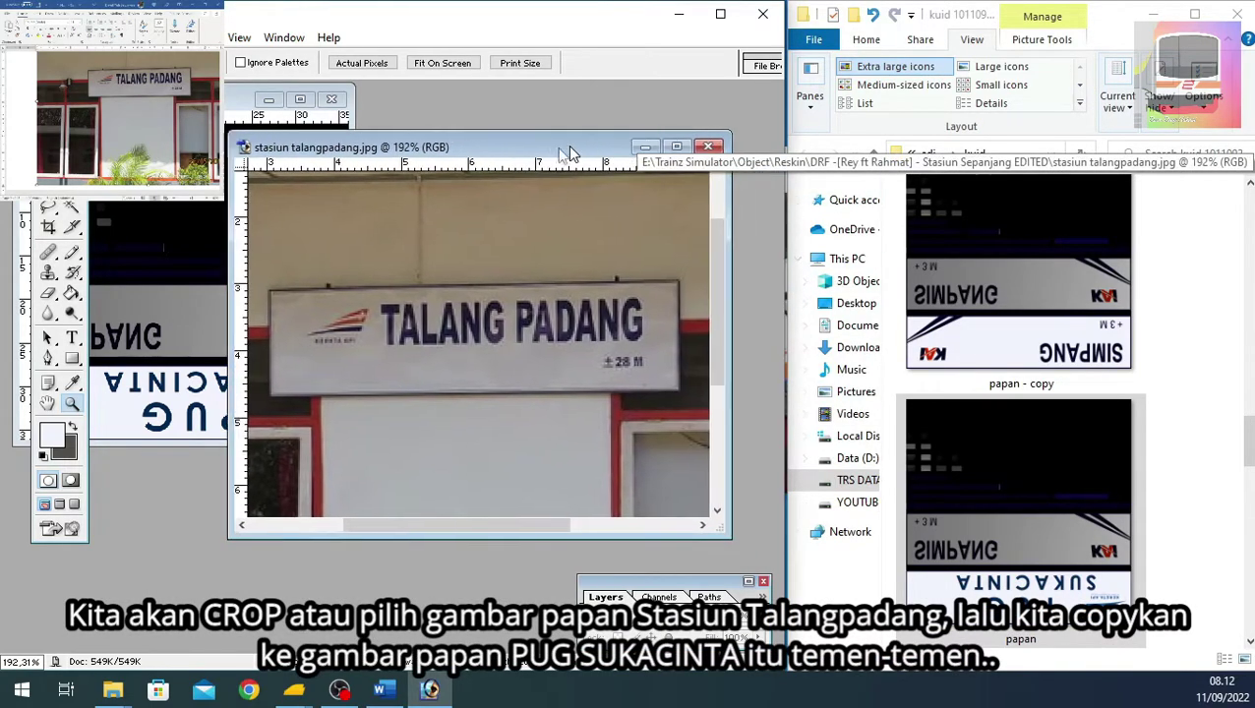
Draw a rectangular marquee fitted around the TALANG PADANG name board, redrawing it once.
{"action": "left_click", "coordinate": [49, 206]}
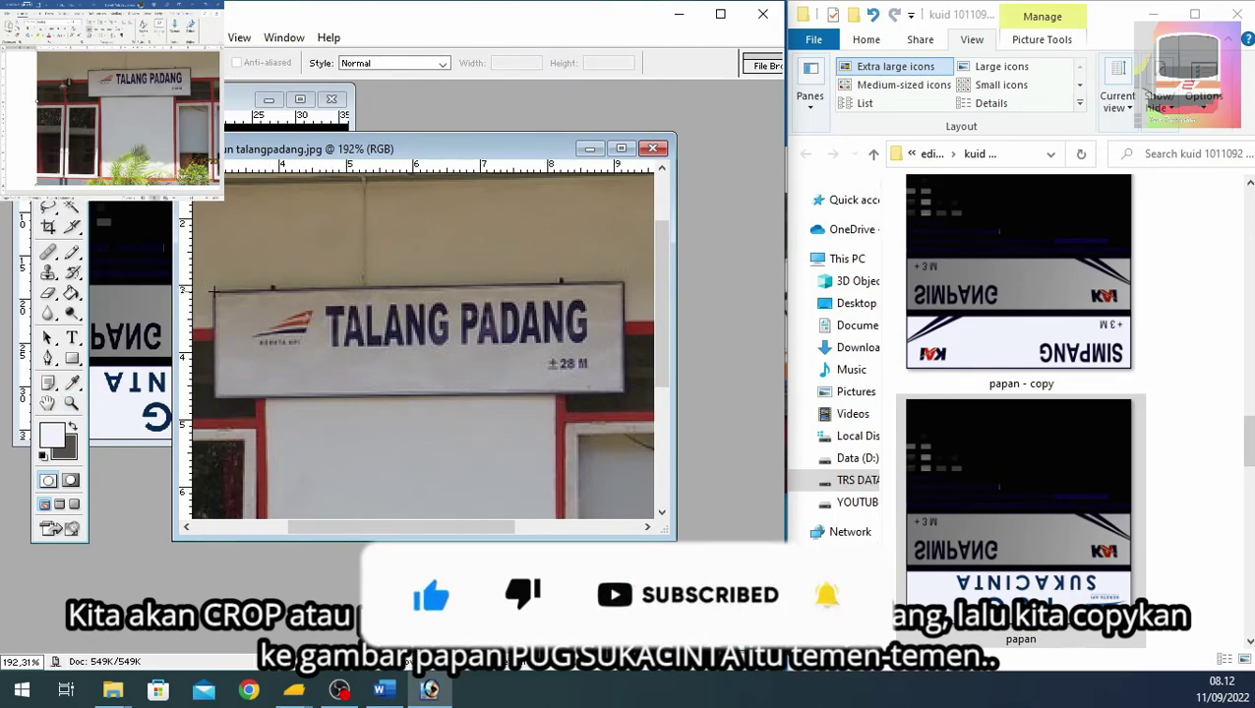
{"action": "left_click_drag", "start_coordinate": [215, 292], "coordinate": [621, 391]}
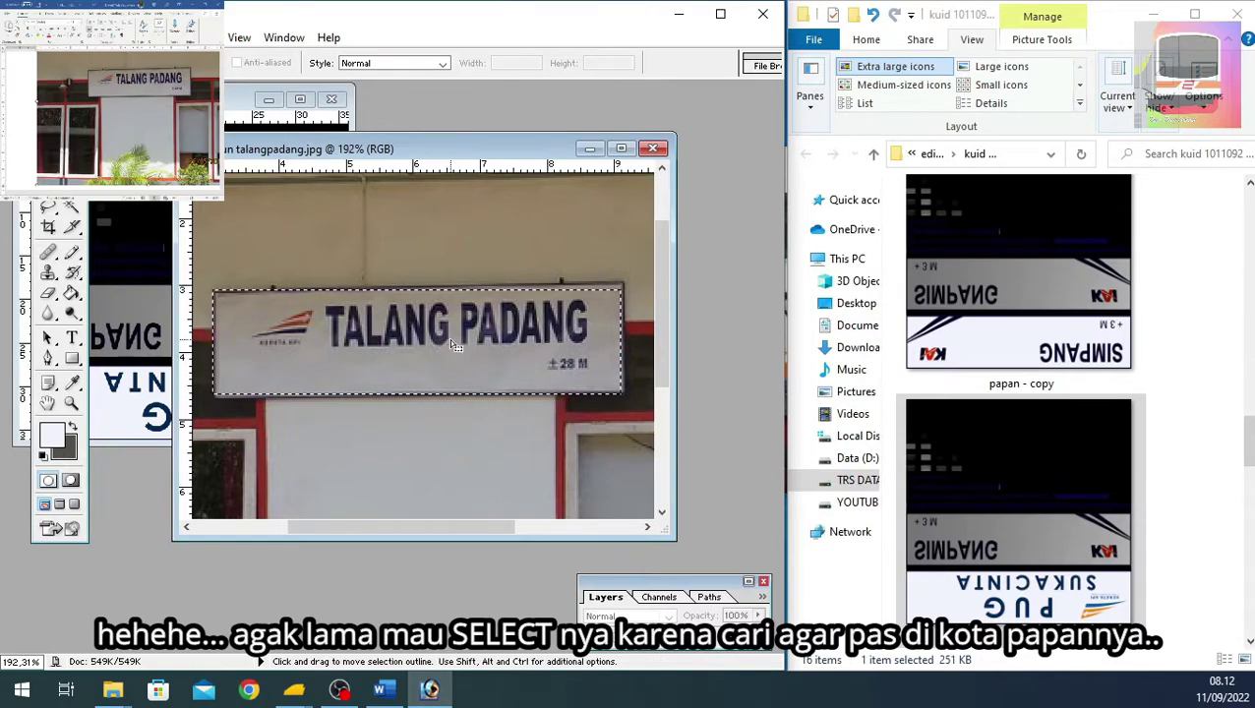
{"action": "left_click_drag", "start_coordinate": [450, 338], "coordinate": [458, 342]}
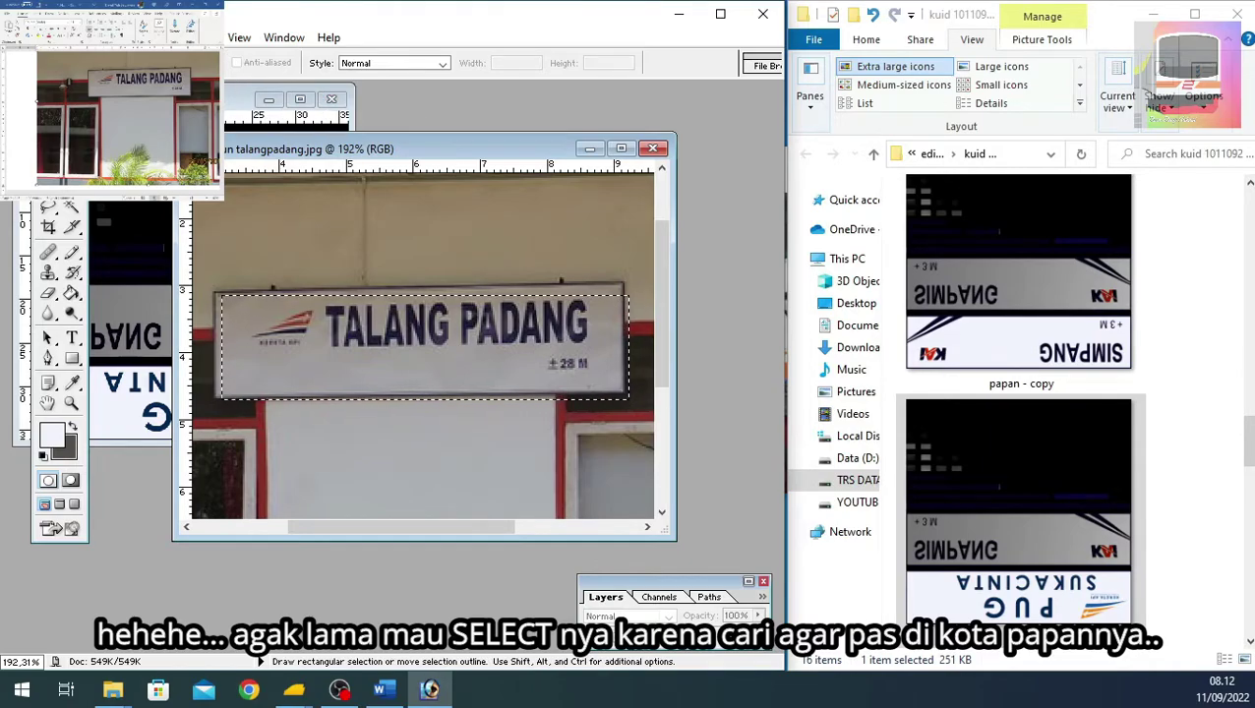
{"action": "left_click", "coordinate": [162, 37]}
{"action": "left_click", "coordinate": [248, 66]}
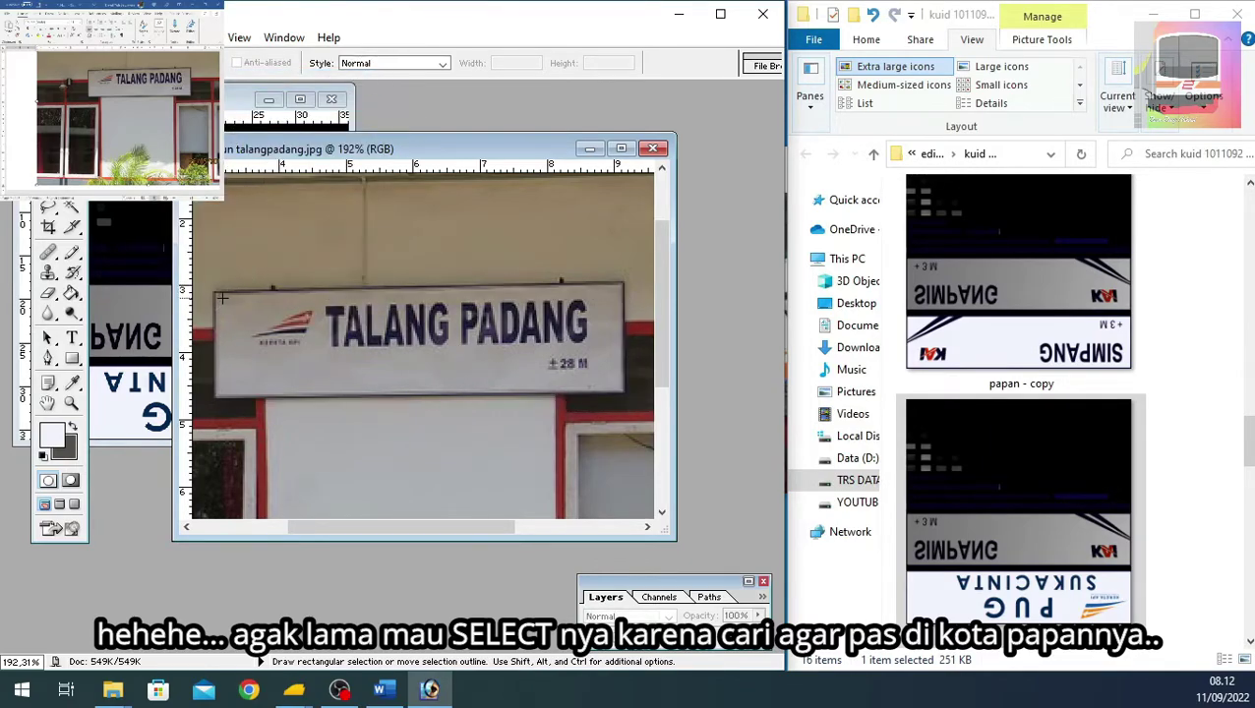
{"action": "left_click_drag", "start_coordinate": [507, 371], "coordinate": [613, 383]}
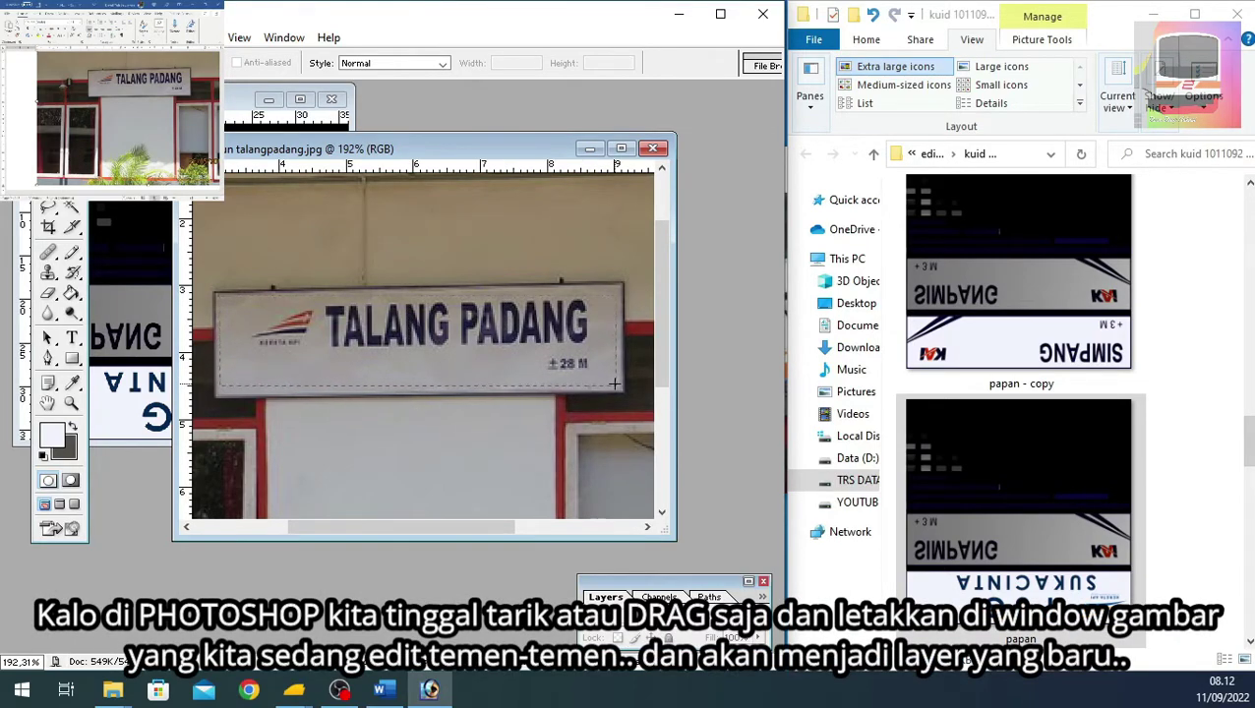
{"action": "left_click_drag", "start_coordinate": [617, 385], "coordinate": [618, 386]}
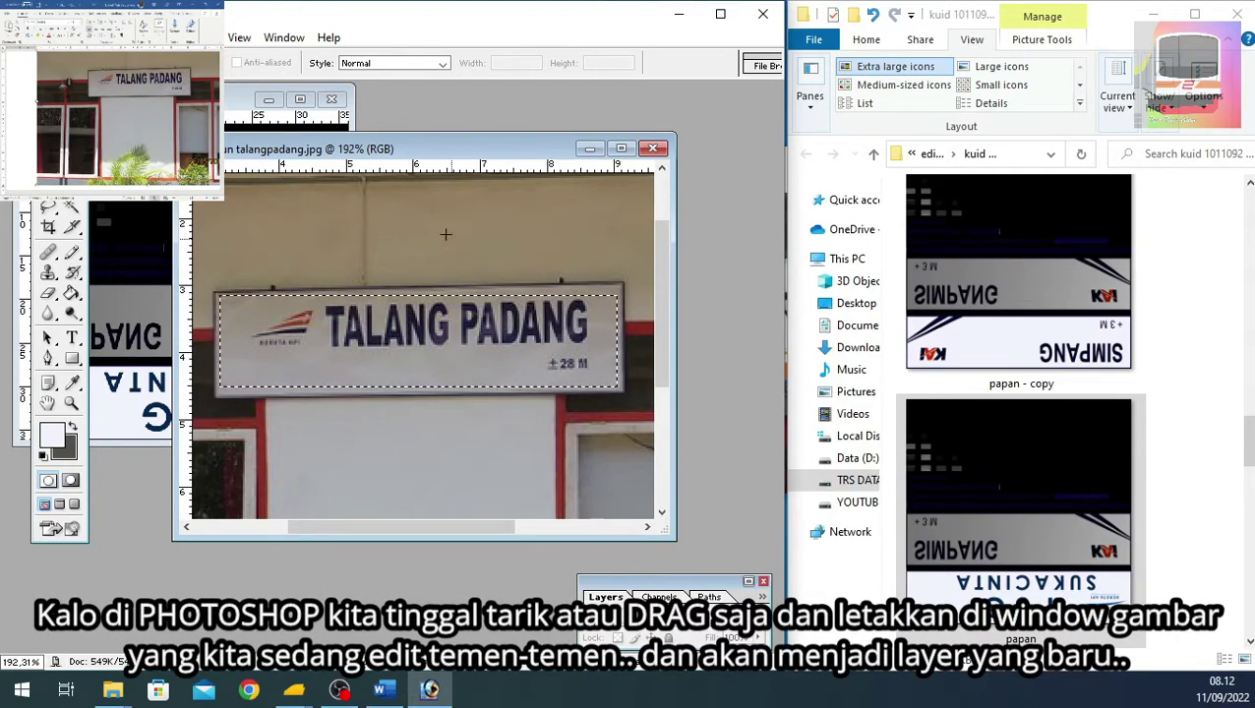
Move the selected TALANG PADANG sign into papan.jpg as a new layer.
{"action": "key", "text": "v"}
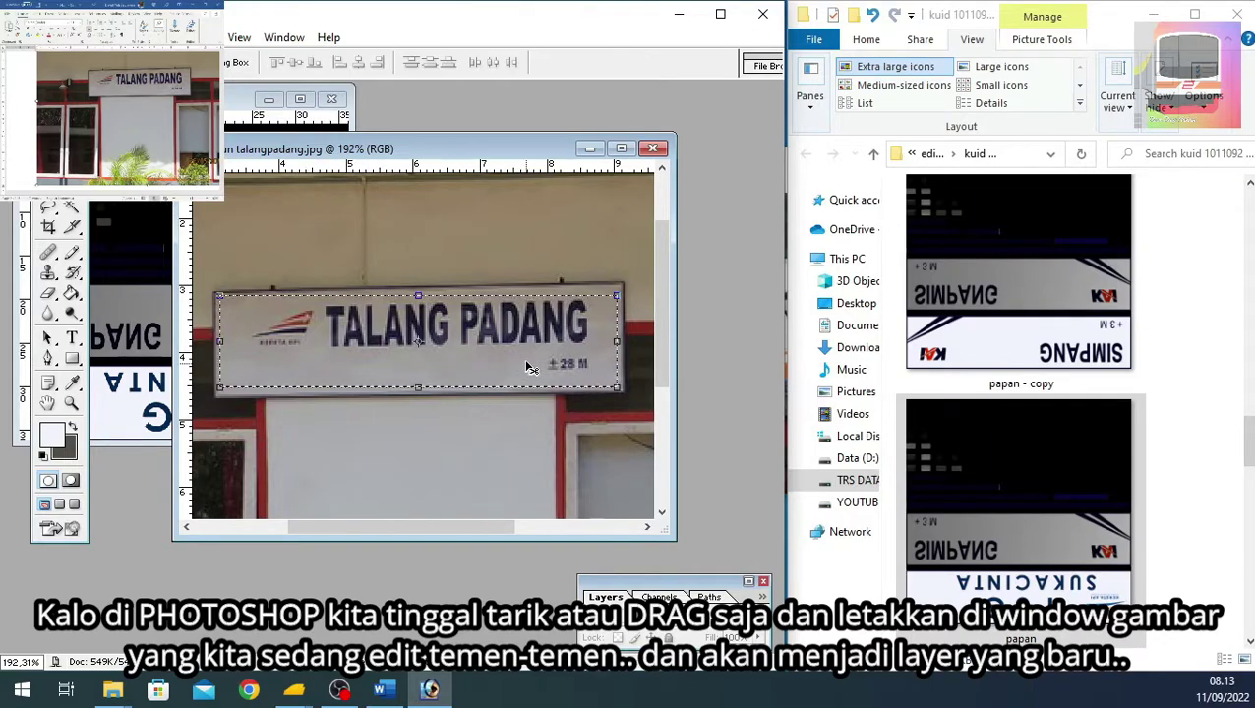
{"action": "mouse_move", "coordinate": [461, 332]}
{"action": "left_mouse_down"}
{"action": "mouse_move", "coordinate": [130, 285]}
{"action": "mouse_move", "coordinate": [200, 282]}
{"action": "left_mouse_up"}
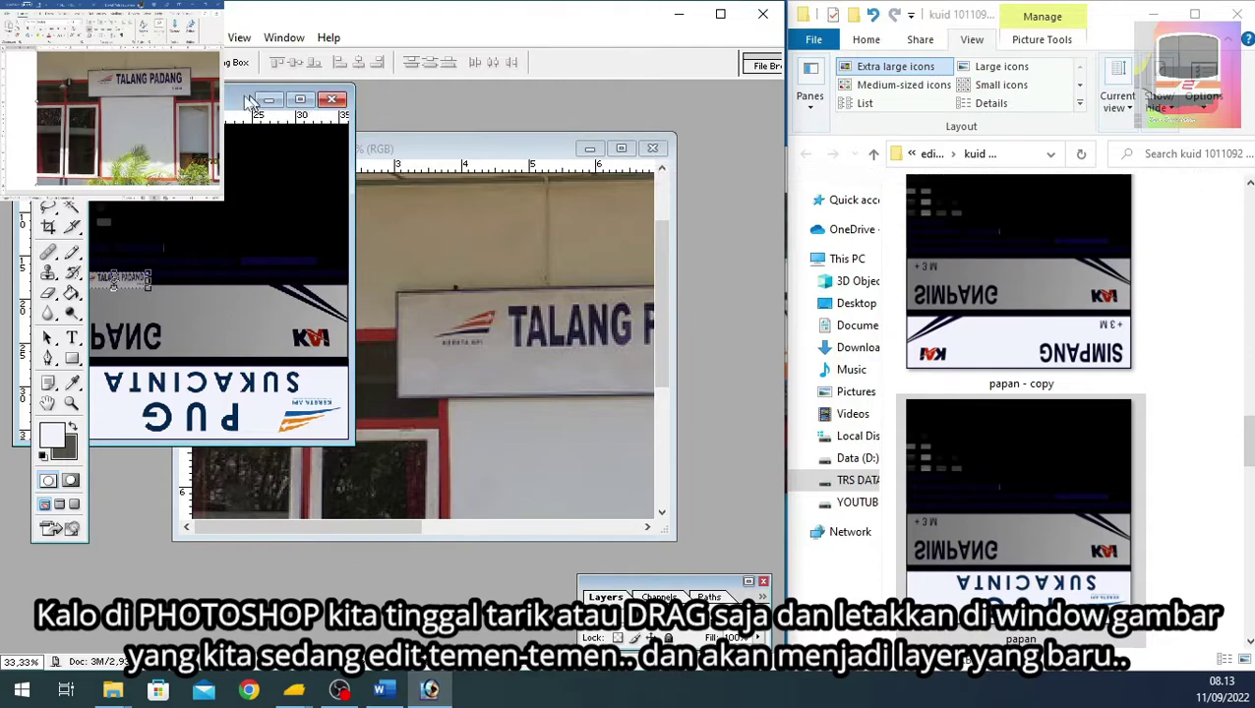
{"action": "left_click_drag", "start_coordinate": [231, 102], "coordinate": [390, 122]}
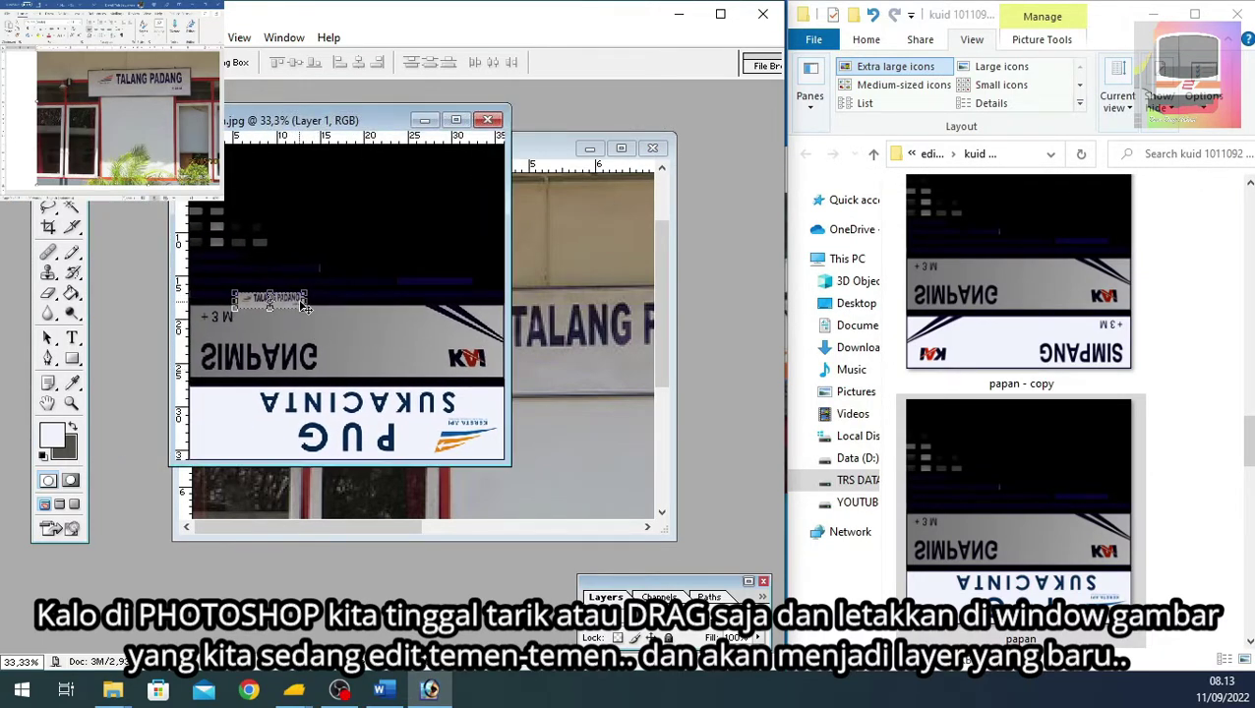
Scale the TALANG PADANG layer to 457.4% across the board below SIMPANG and commit.
{"action": "left_click_drag", "start_coordinate": [307, 310], "coordinate": [479, 350]}
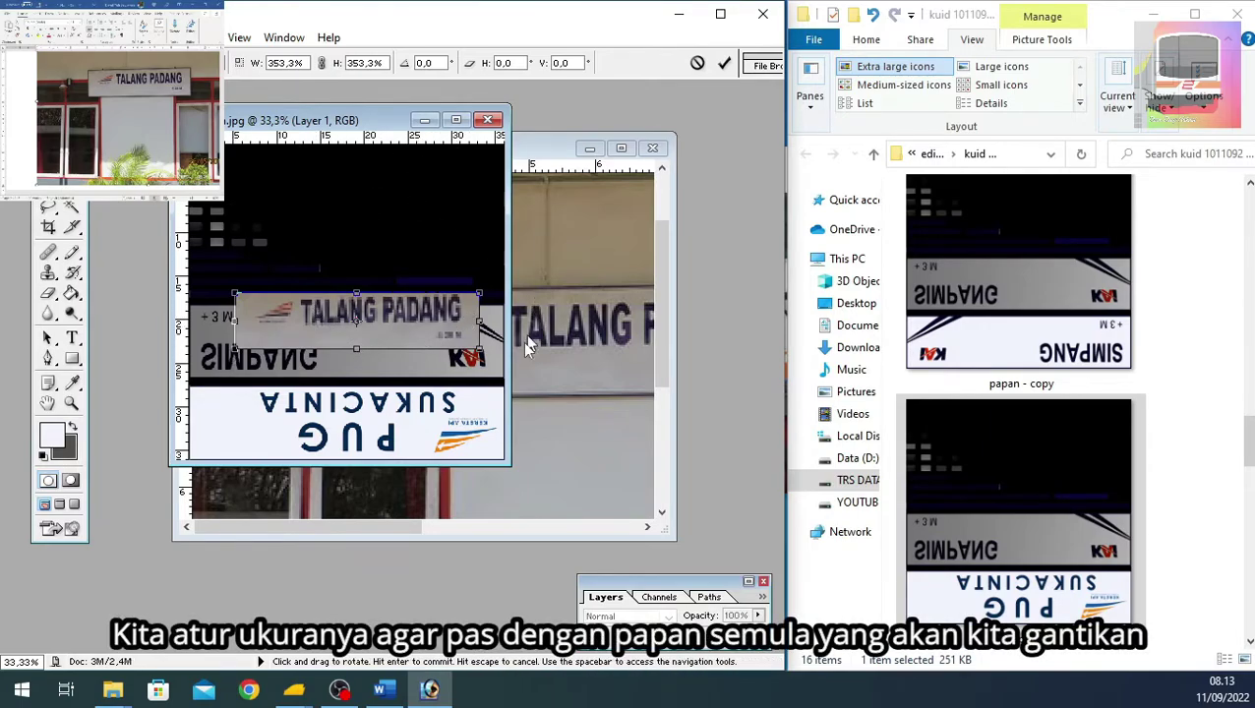
{"action": "left_click_drag", "start_coordinate": [511, 453], "coordinate": [676, 508]}
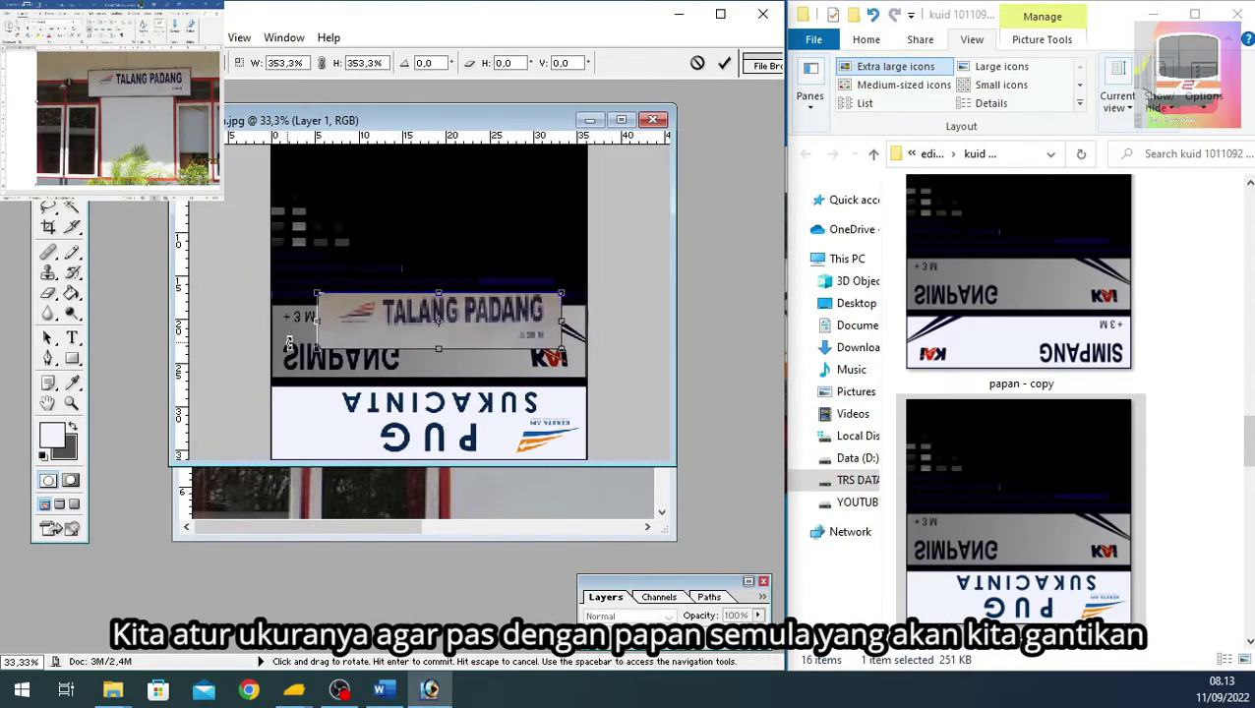
{"action": "left_click_drag", "start_coordinate": [319, 351], "coordinate": [209, 378]}
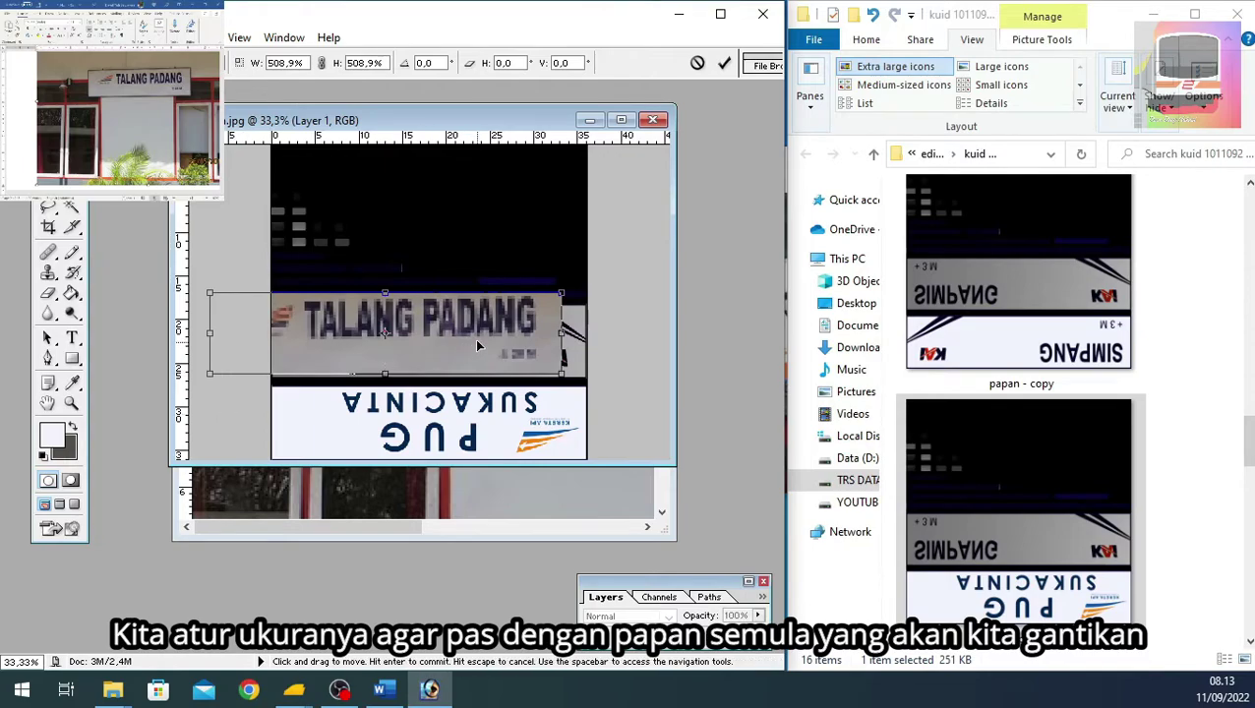
{"action": "left_click_drag", "start_coordinate": [474, 338], "coordinate": [498, 431]}
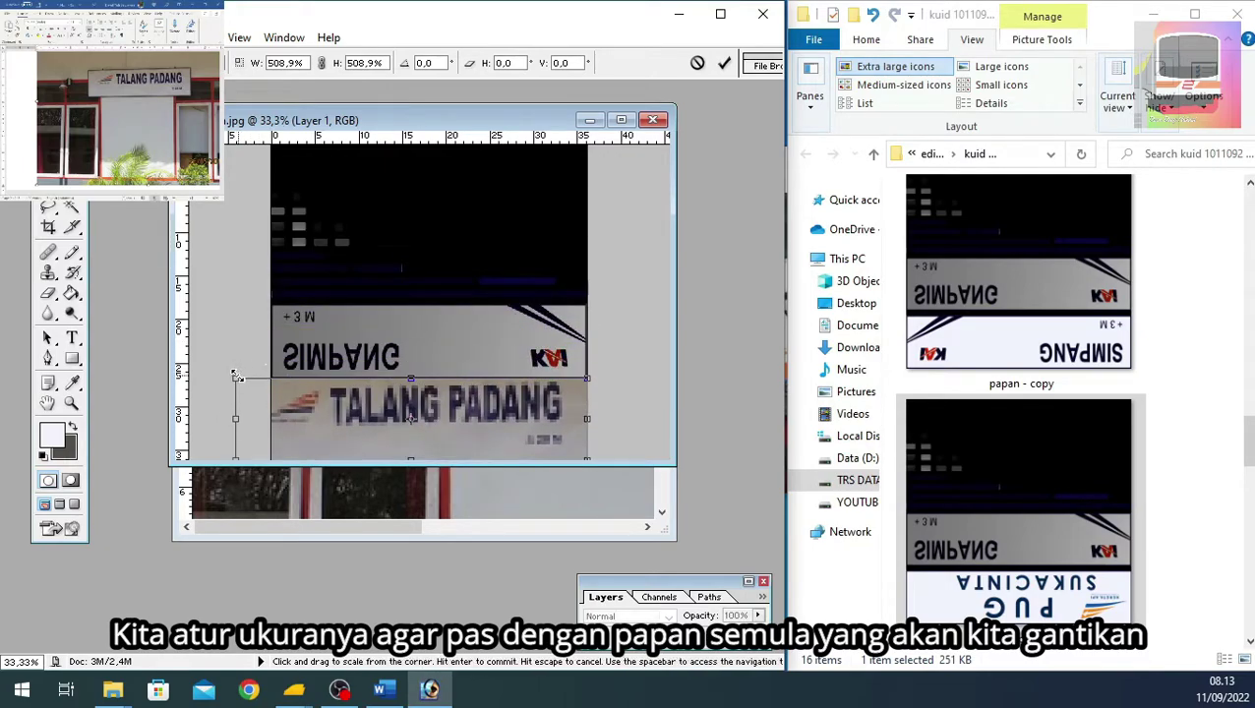
{"action": "mouse_move", "coordinate": [238, 380]}
{"action": "left_mouse_down"}
{"action": "mouse_move", "coordinate": [262, 403]}
{"action": "mouse_move", "coordinate": [267, 393]}
{"action": "left_mouse_up"}
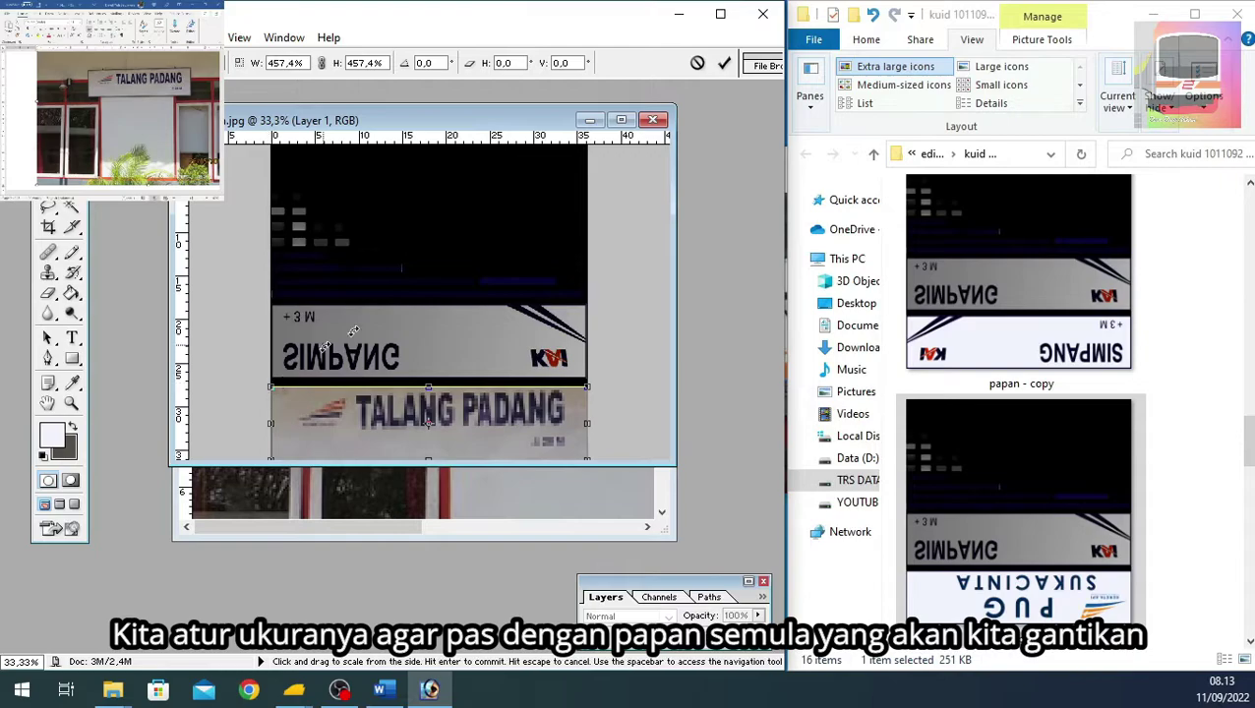
{"action": "left_click", "coordinate": [724, 64]}
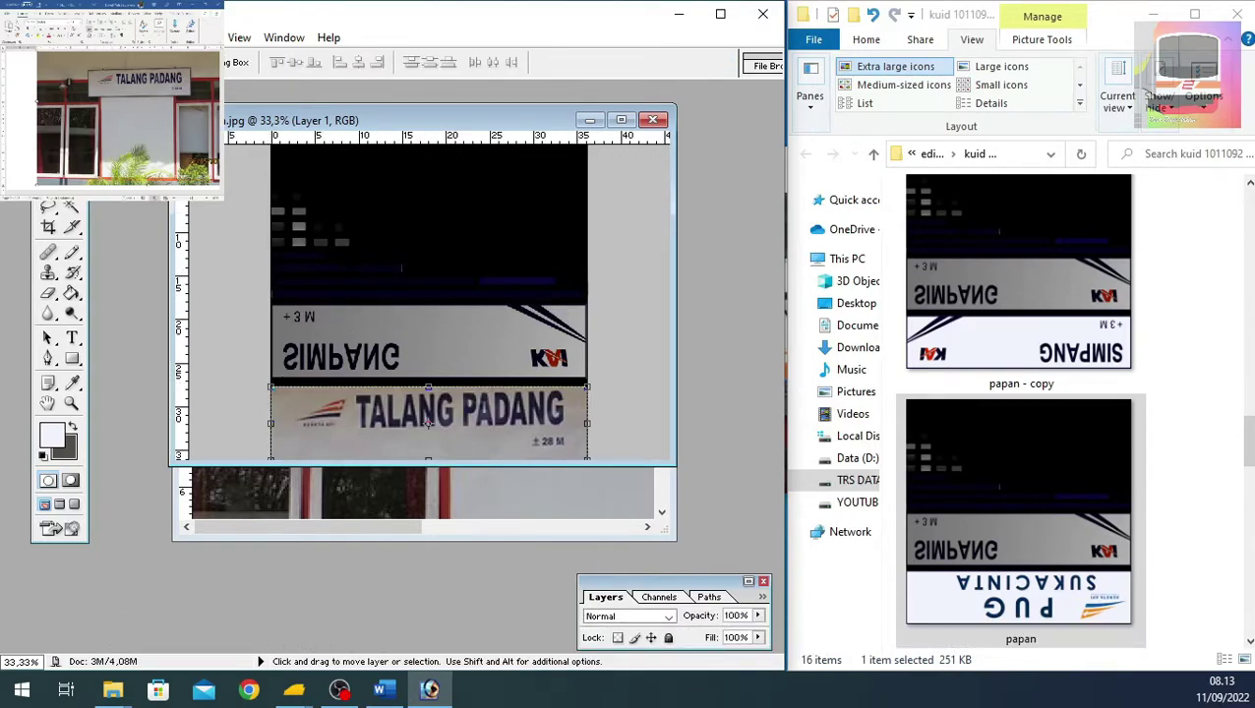
Rotate the TALANG PADANG layer 180° using Flip Vertical then Flip Horizontal.
{"action": "key", "text": "alt+e"}
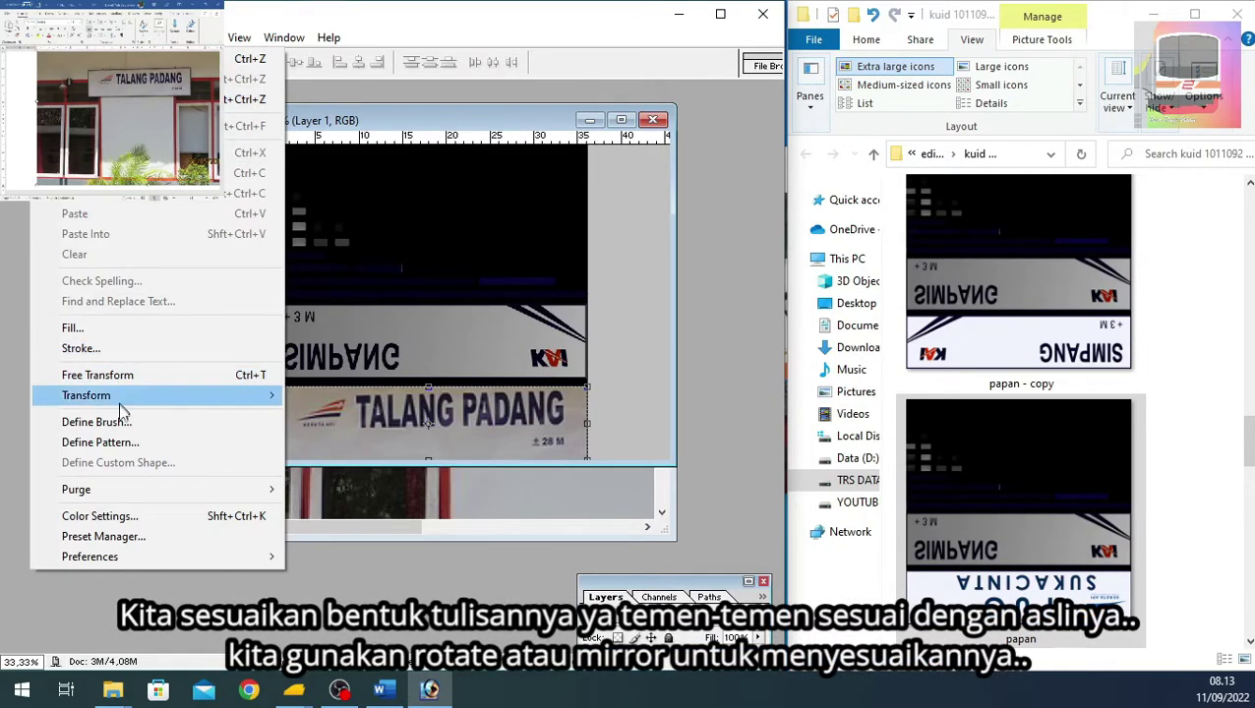
{"action": "mouse_move", "coordinate": [87, 395]}
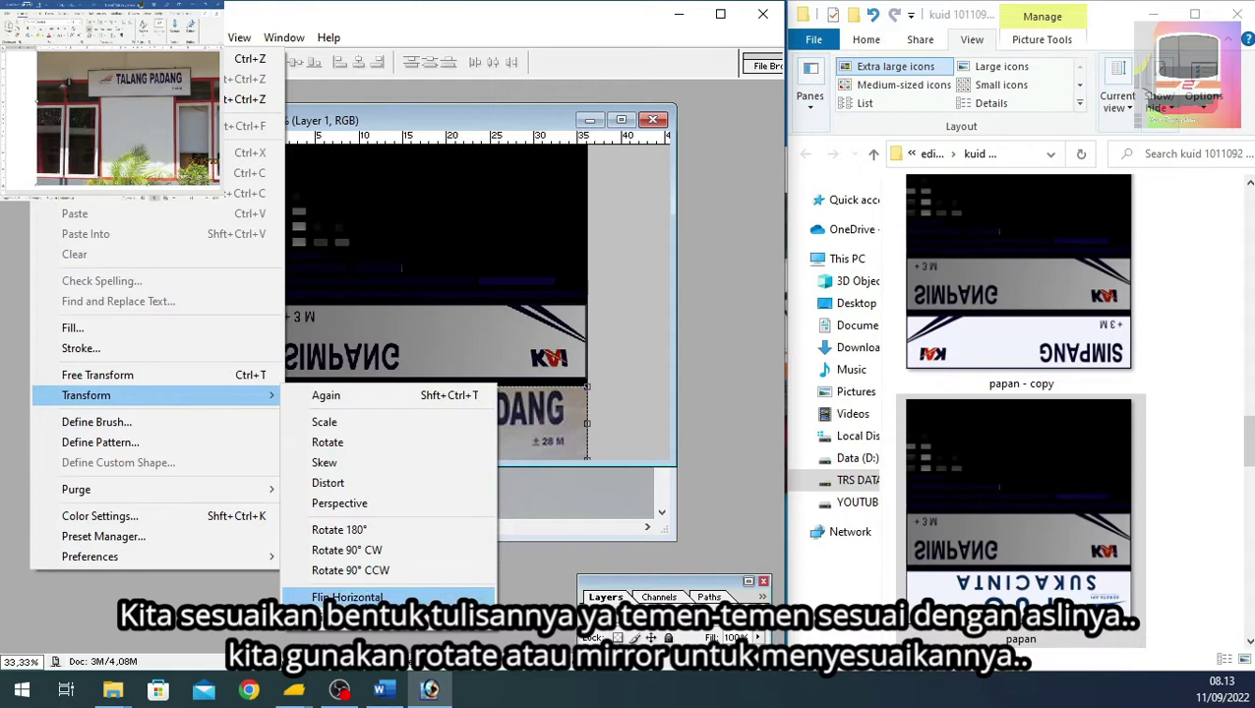
{"action": "left_click", "coordinate": [346, 598]}
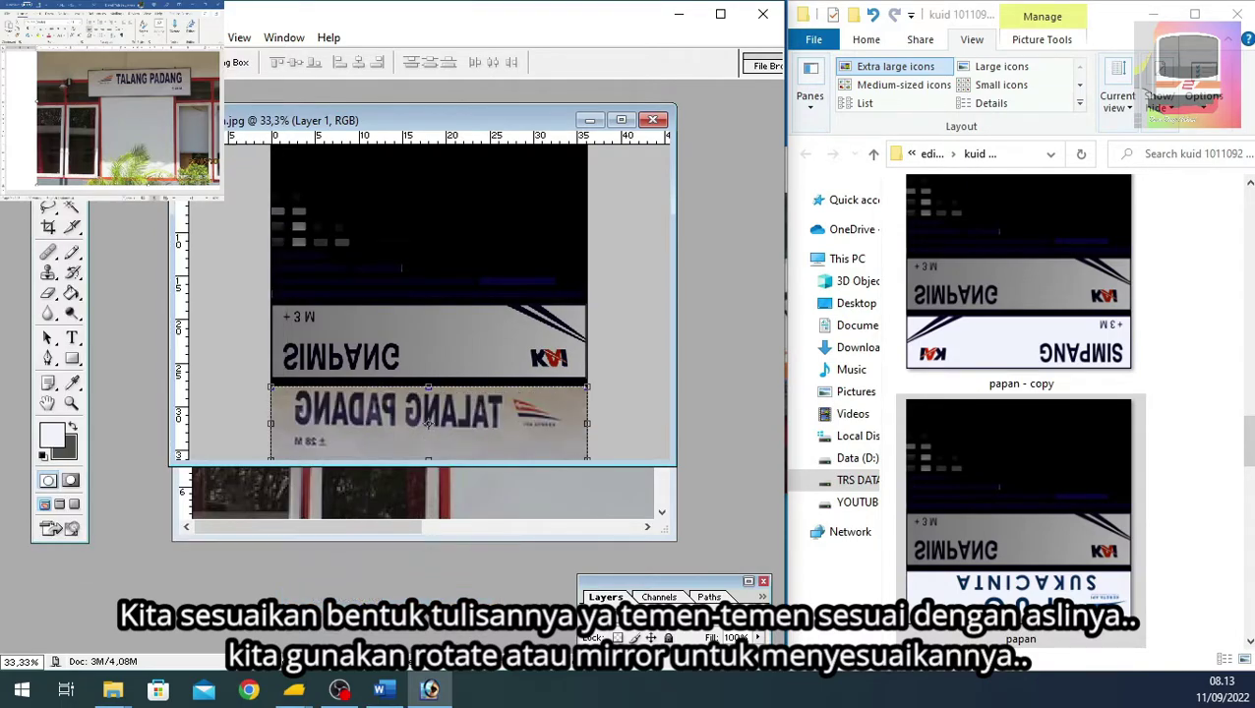
{"action": "key", "text": "ctrl+z"}
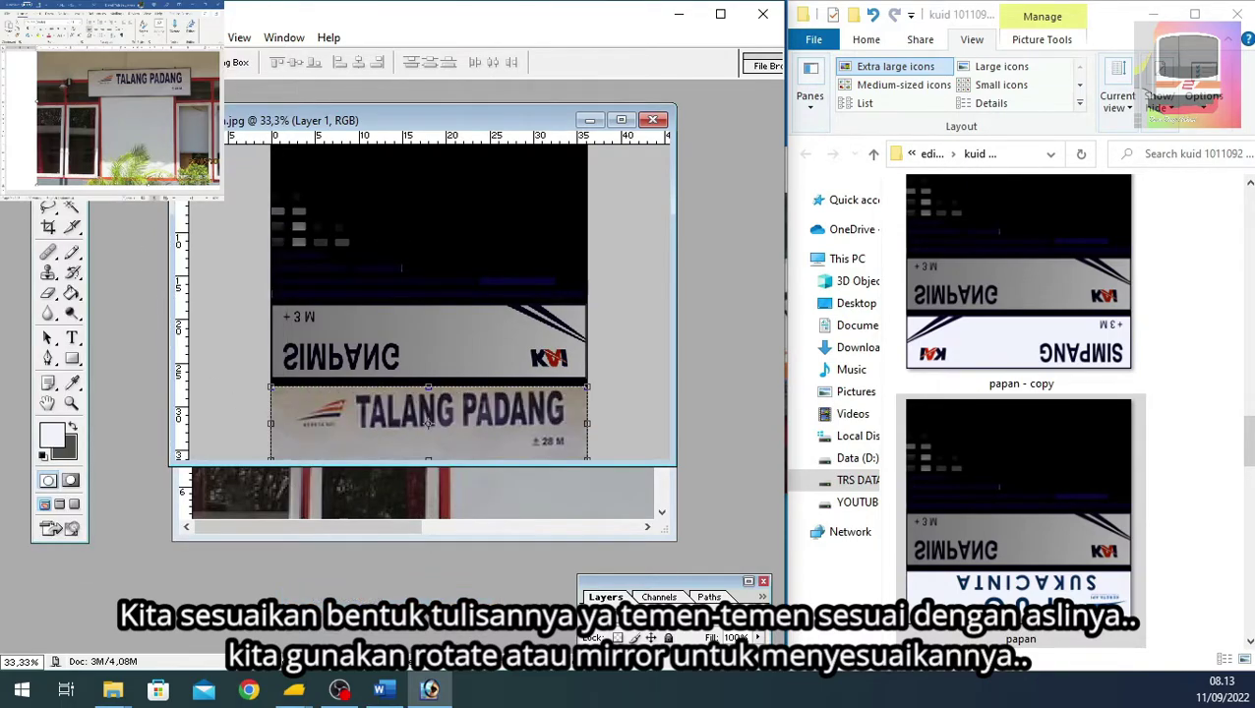
{"action": "left_click", "coordinate": [84, 38]}
{"action": "mouse_move", "coordinate": [87, 396]}
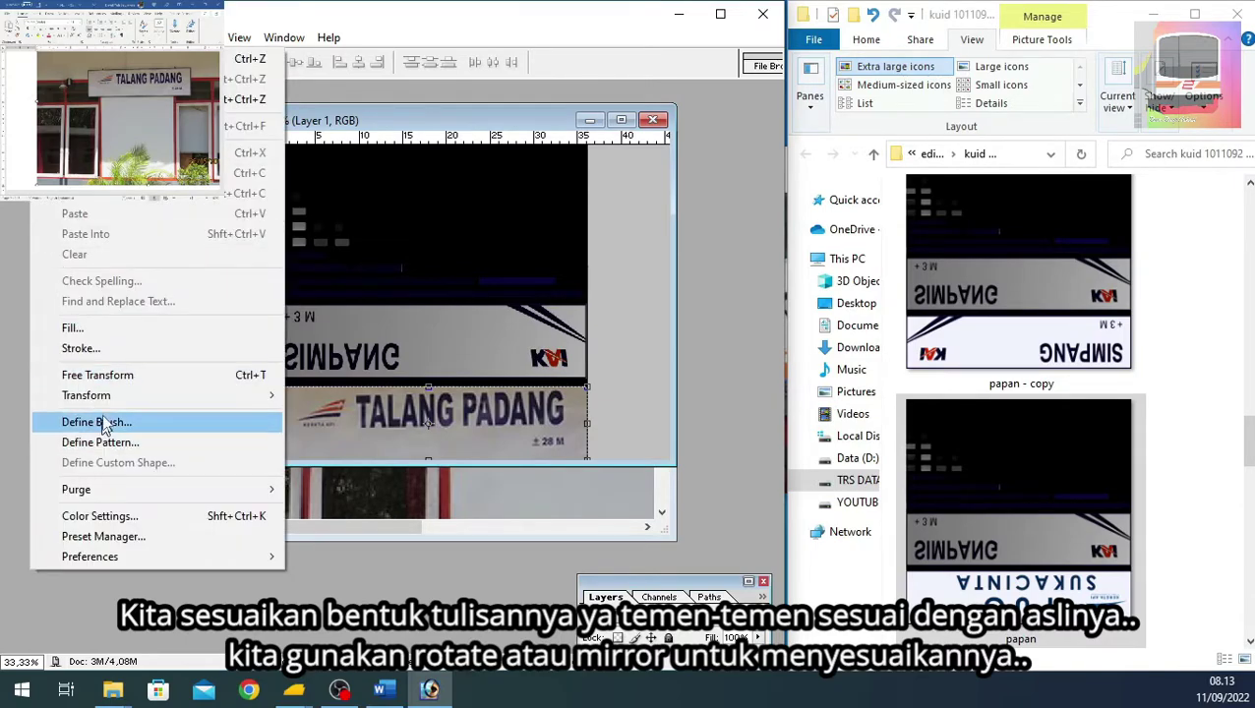
{"action": "left_click", "coordinate": [339, 618]}
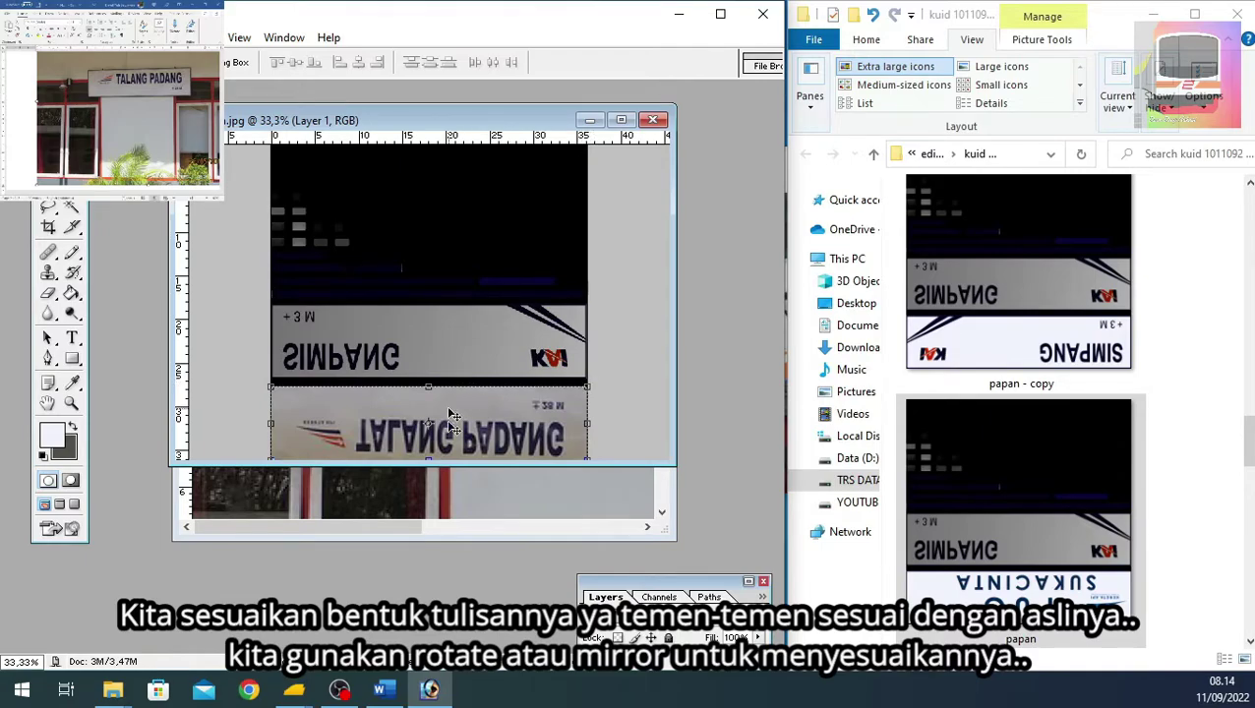
{"action": "mouse_move", "coordinate": [451, 416]}
{"action": "left_mouse_down"}
{"action": "mouse_move", "coordinate": [461, 374]}
{"action": "mouse_move", "coordinate": [457, 431]}
{"action": "left_mouse_up"}
{"action": "left_click", "coordinate": [51, 37]}
{"action": "mouse_move", "coordinate": [86, 395]}
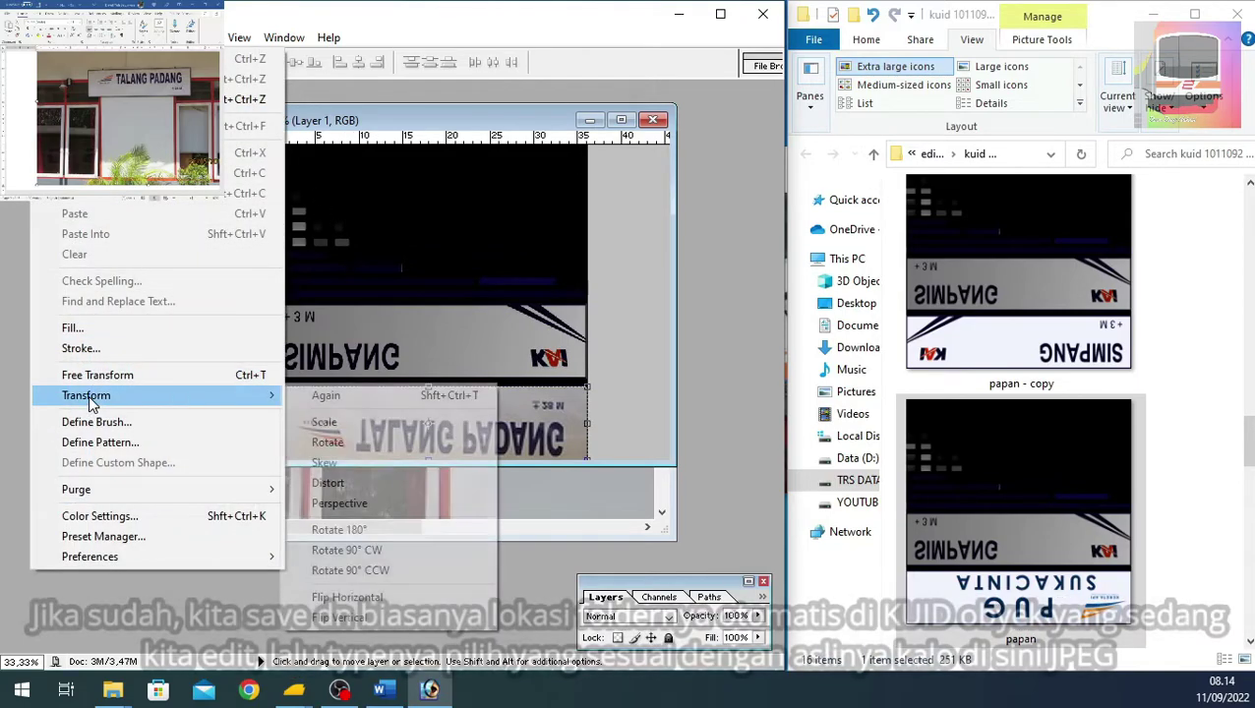
{"action": "left_click", "coordinate": [360, 597]}
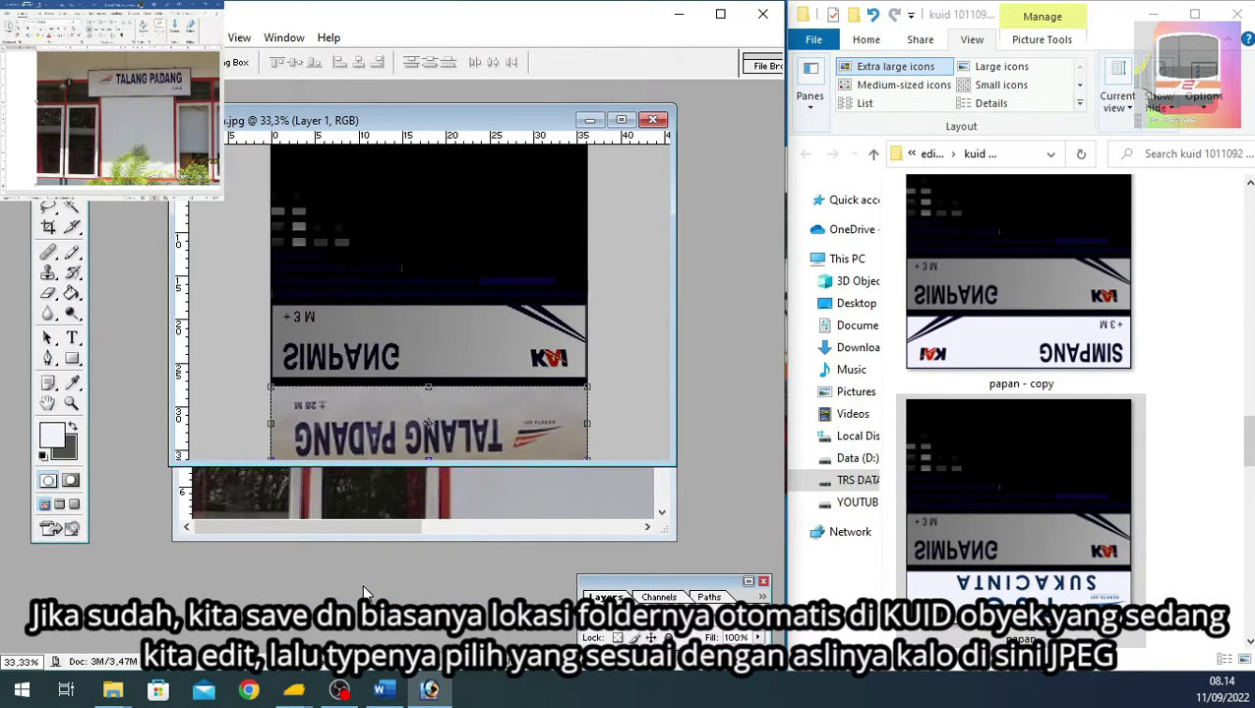
{"action": "left_click", "coordinate": [51, 38]}
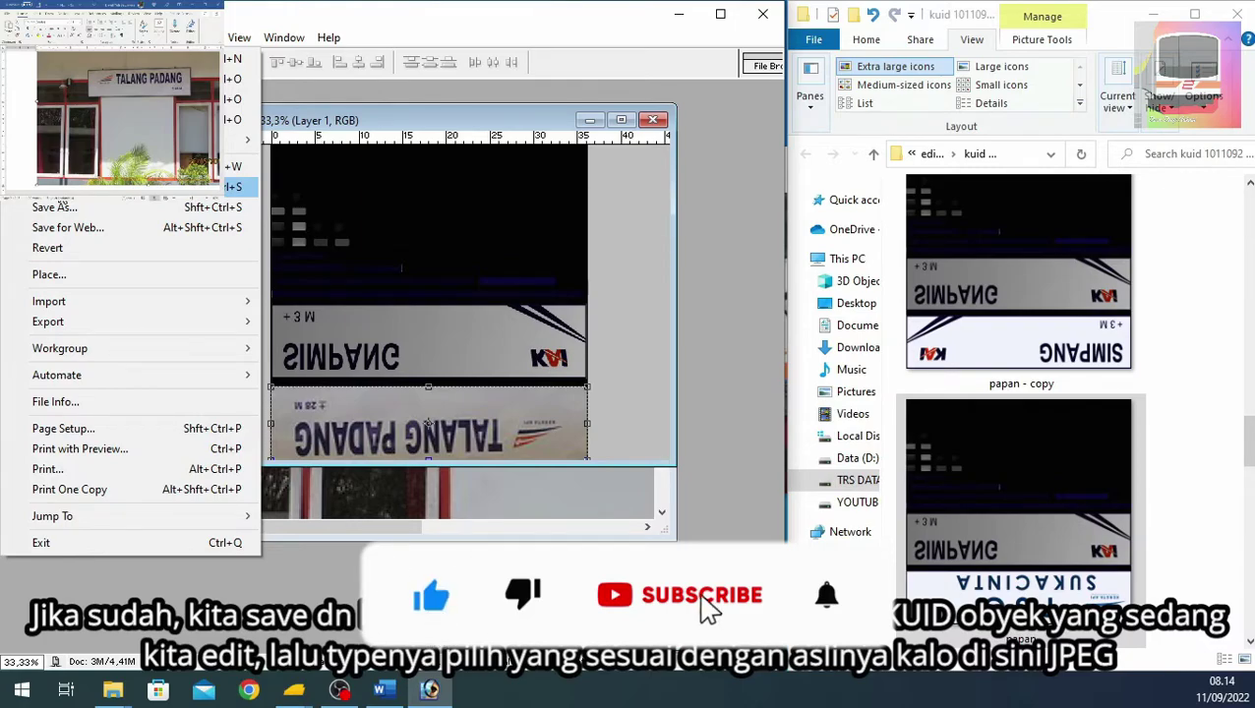
Save the edited texture as JPEG, replacing the existing papan file.
{"action": "left_click", "coordinate": [236, 187]}
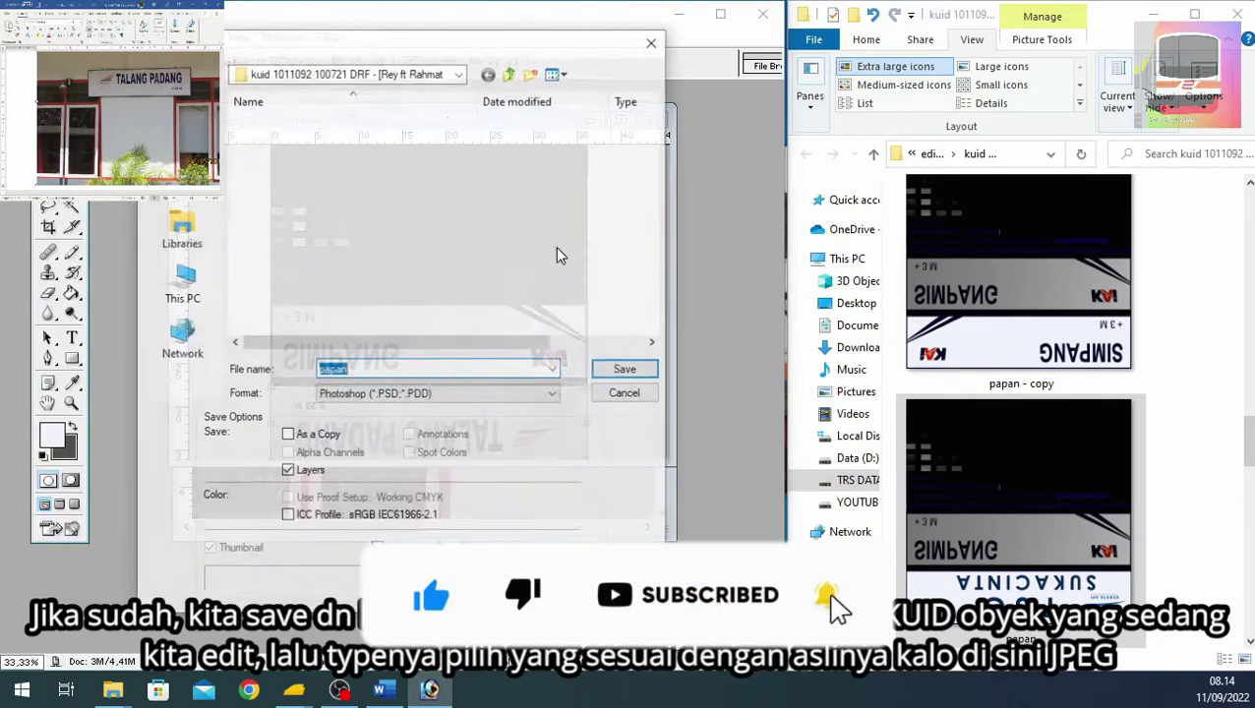
{"action": "left_click", "coordinate": [509, 395]}
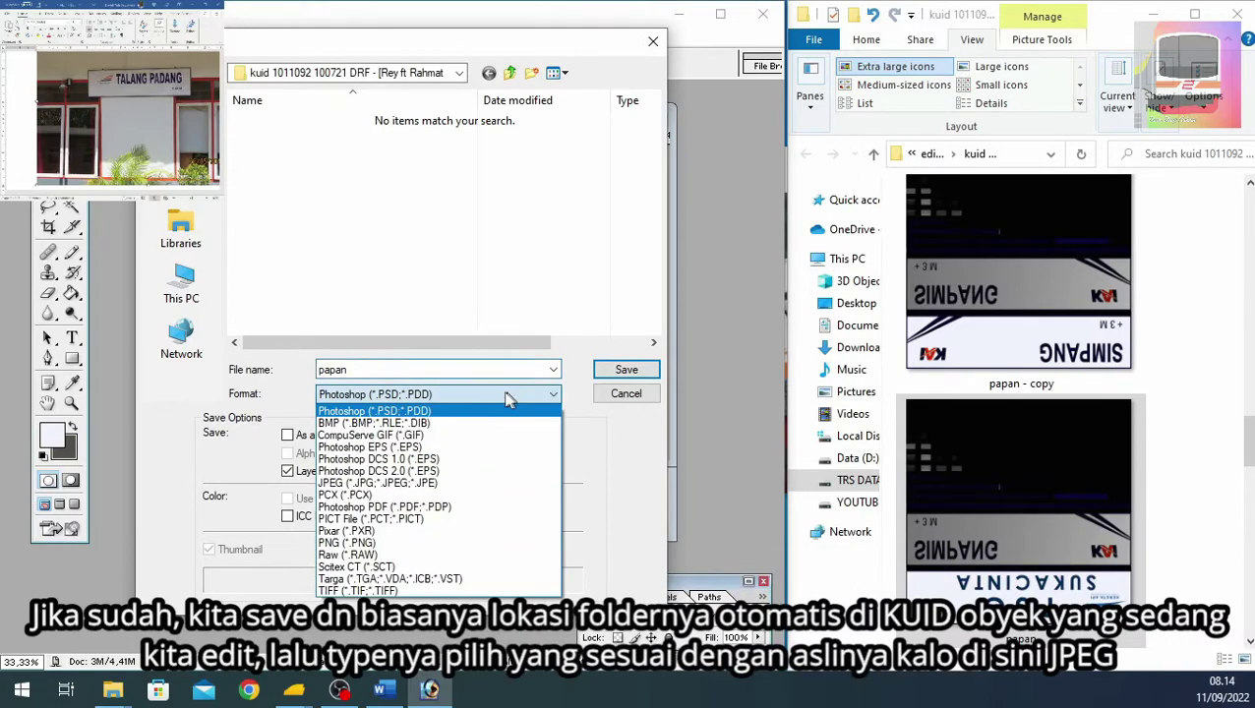
{"action": "left_click", "coordinate": [418, 492]}
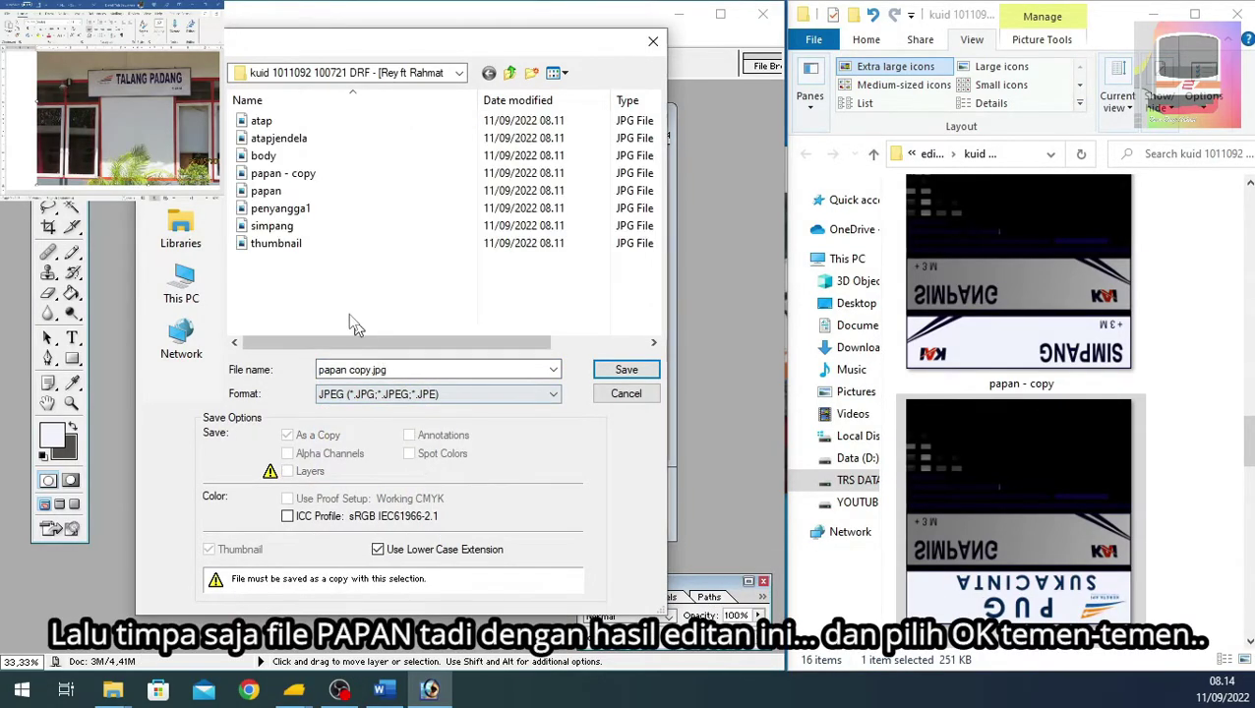
{"action": "left_click", "coordinate": [282, 194]}
{"action": "left_click", "coordinate": [627, 370]}
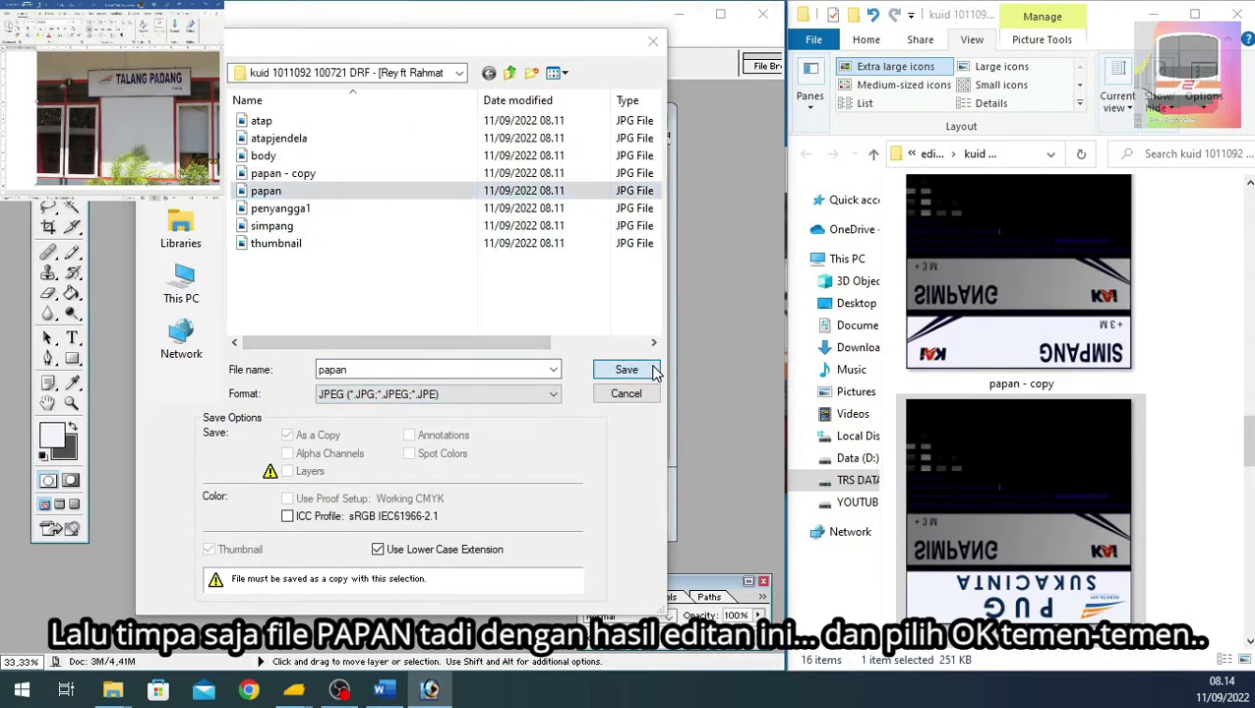
{"action": "left_click", "coordinate": [358, 277]}
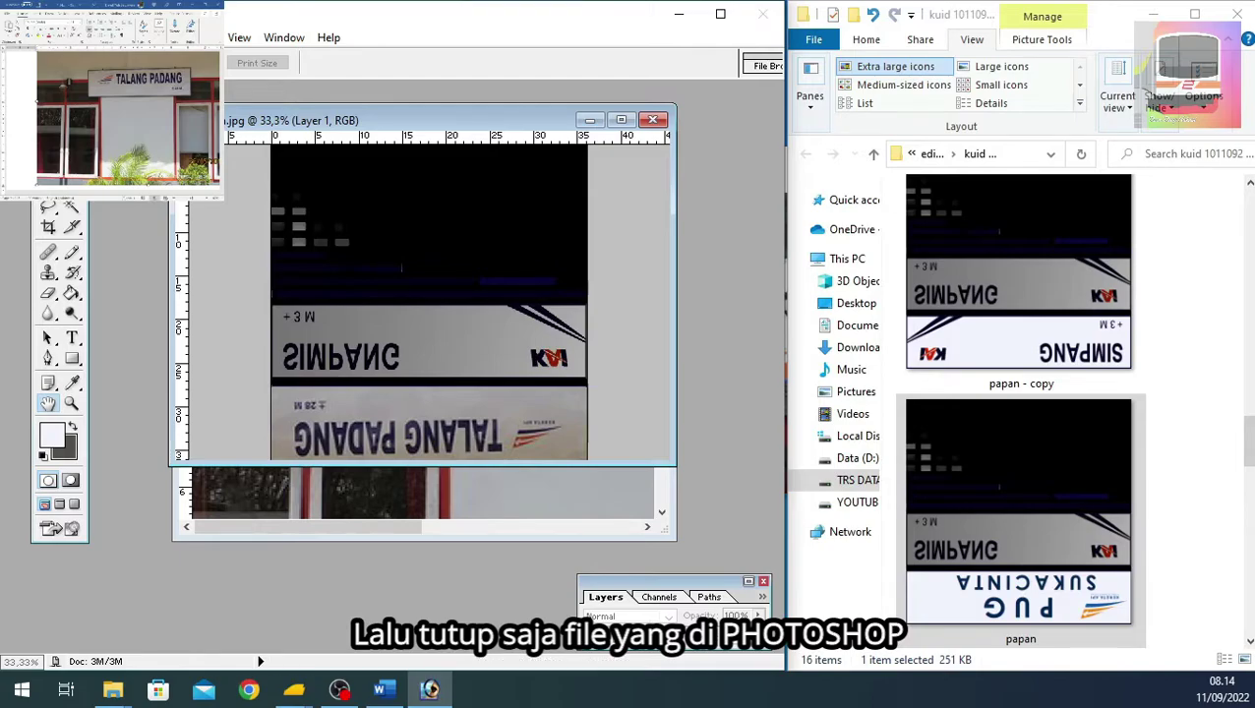
Close papan.jpg and talangpadang.jpg without further saving, then close File Explorer.
{"action": "left_click", "coordinate": [652, 119]}
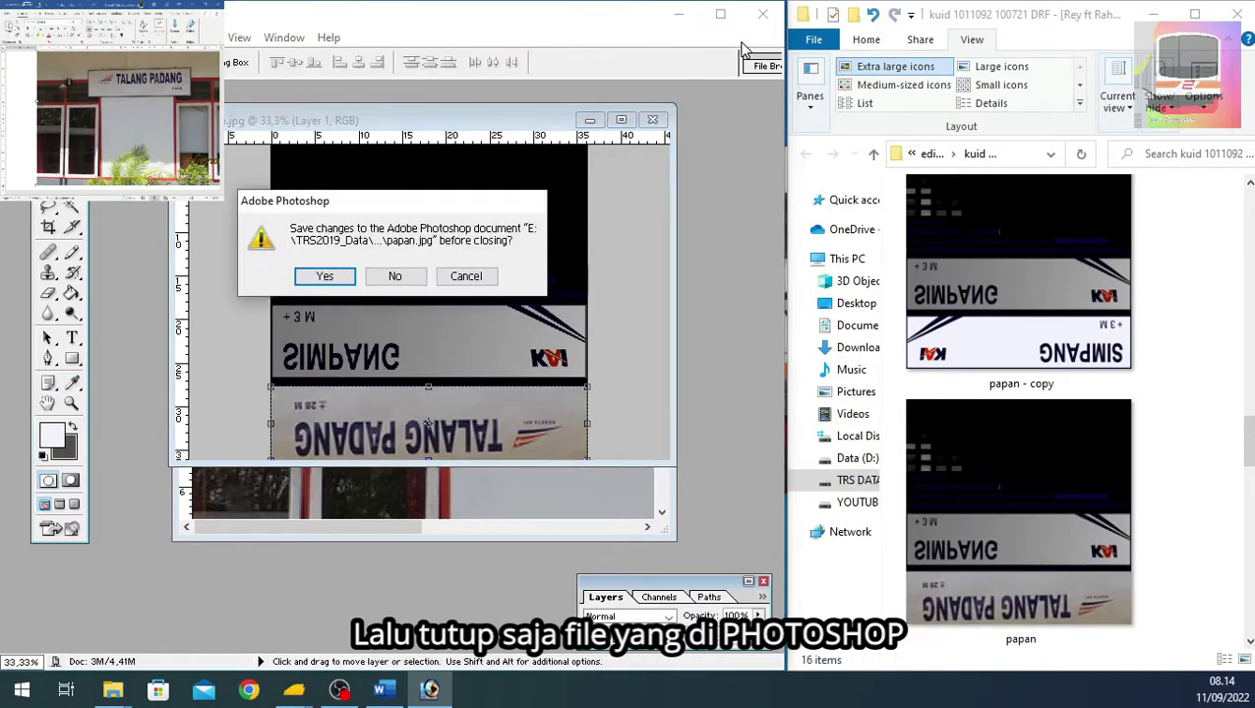
{"action": "left_click", "coordinate": [374, 280]}
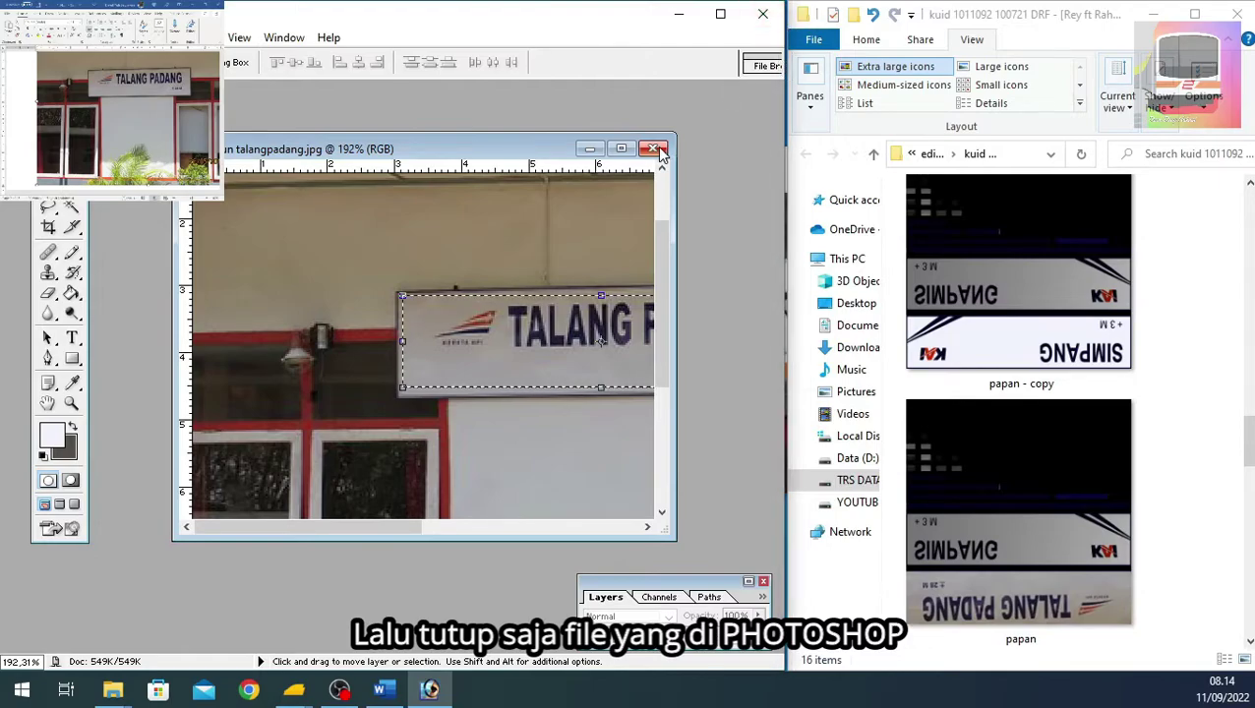
{"action": "left_click", "coordinate": [653, 149]}
{"action": "left_click", "coordinate": [394, 279]}
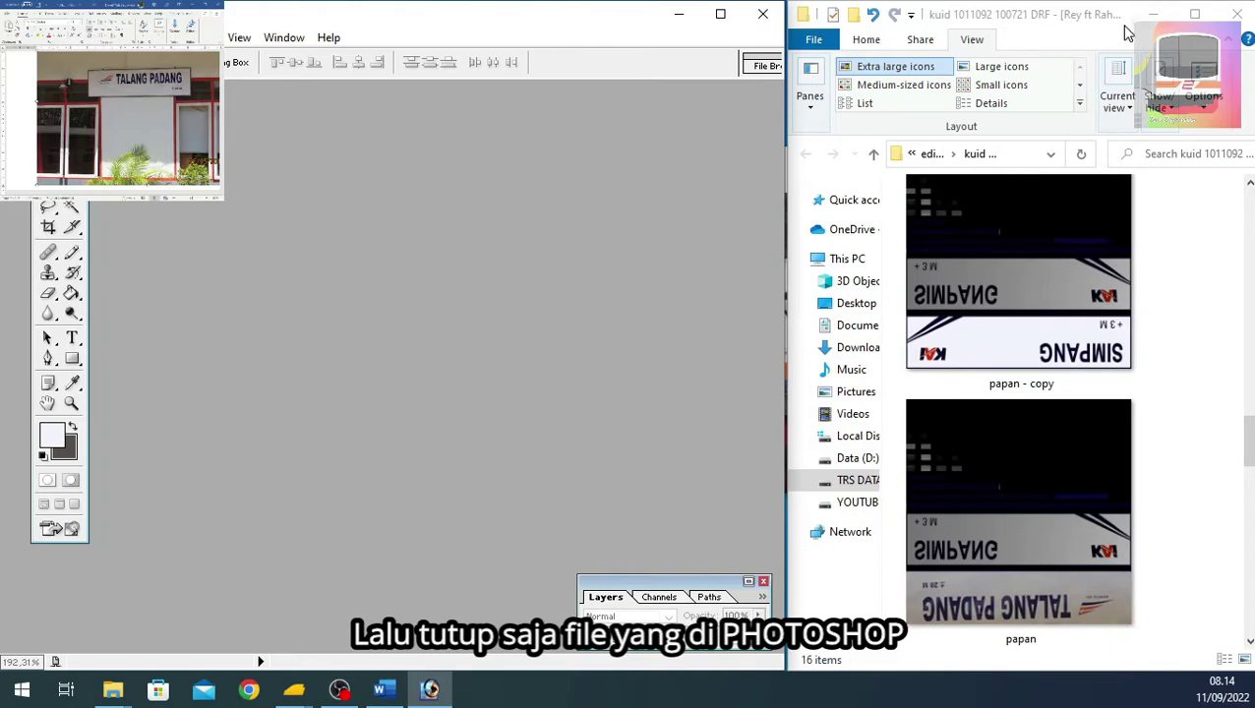
{"action": "left_click", "coordinate": [1238, 16]}
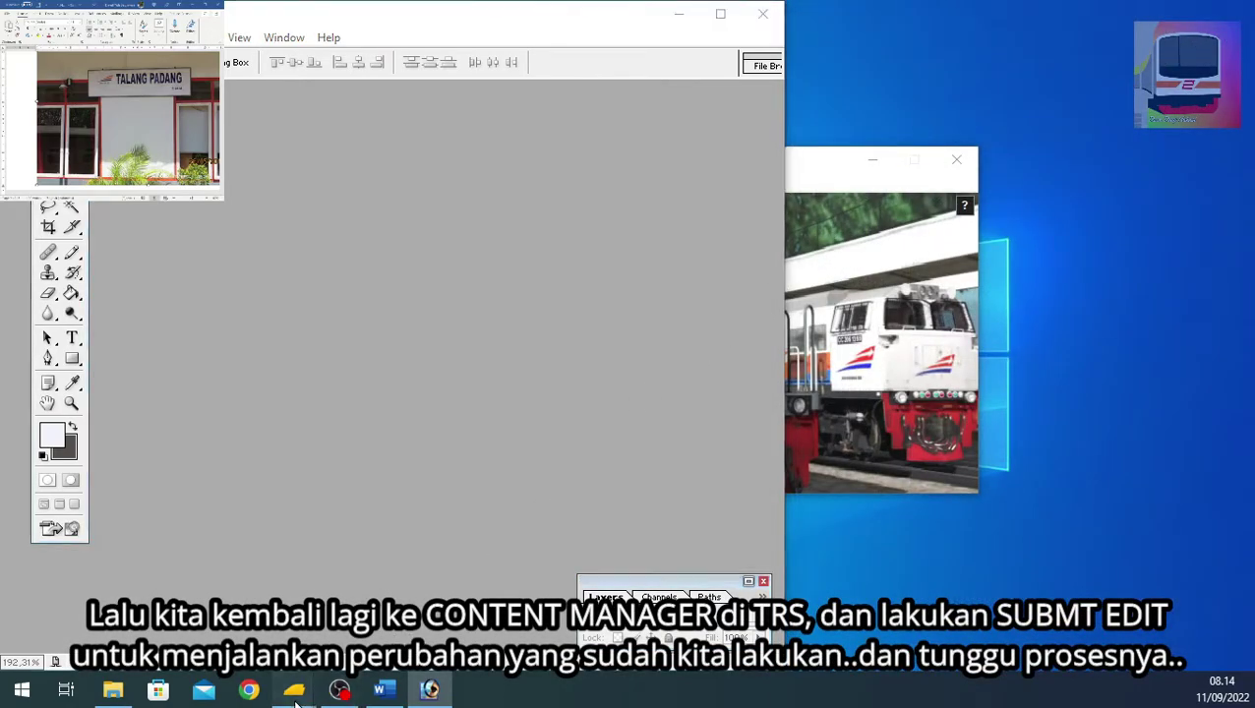
Submit Edits on the Stasiun Talangpadang asset, producing a report with 1 error and 1 warning.
{"action": "mouse_move", "coordinate": [293, 690]}
{"action": "left_click", "coordinate": [393, 581]}
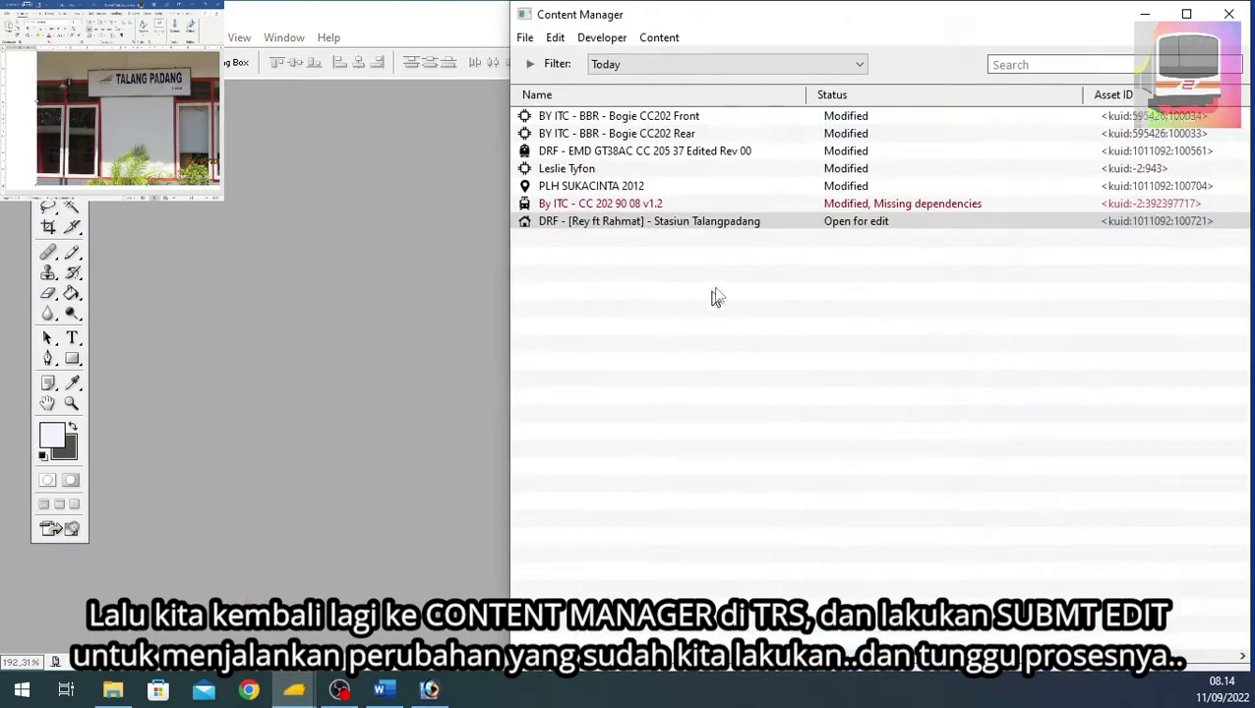
{"action": "right_click", "coordinate": [635, 224]}
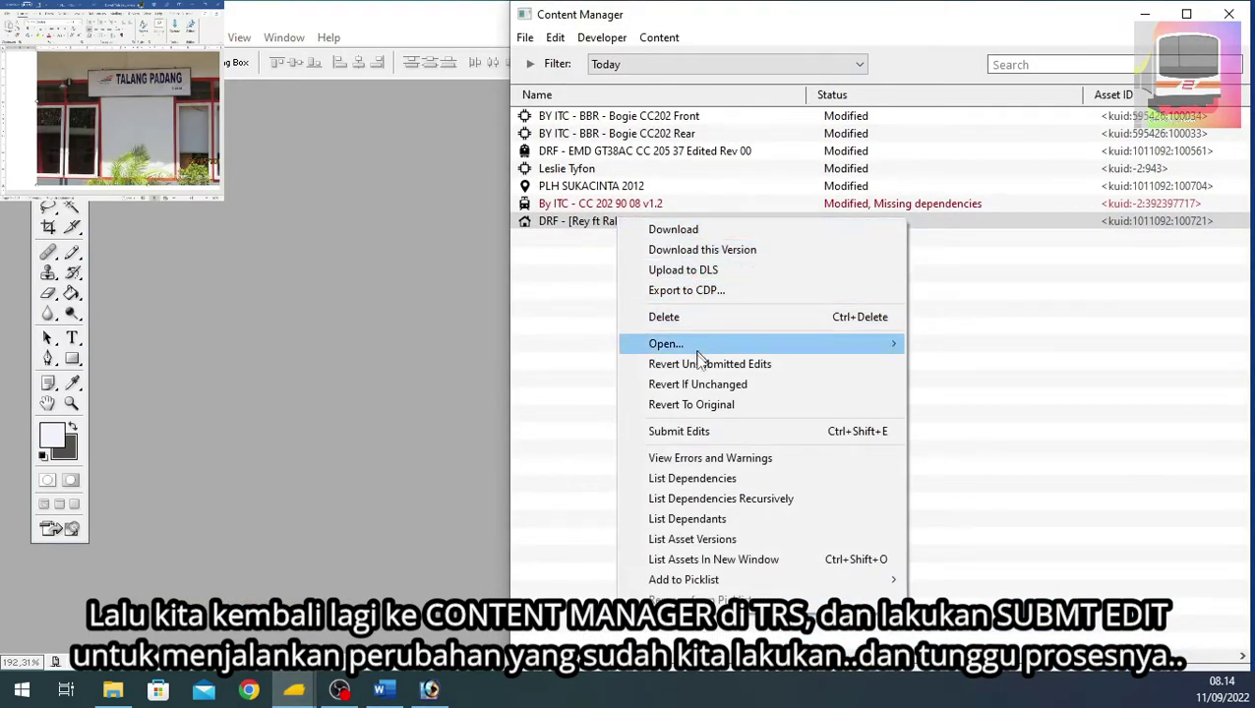
{"action": "left_click", "coordinate": [686, 429]}
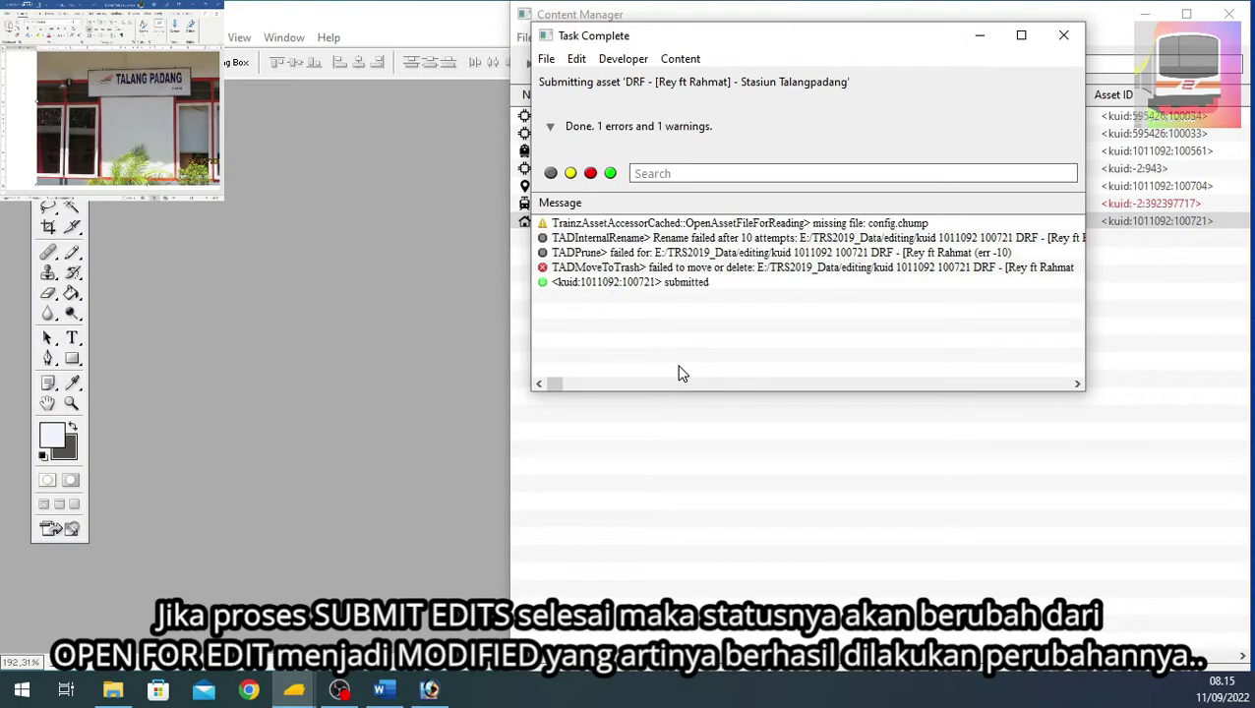
Dismiss the submission report and open a preview of the Stasiun Talangpadang station asset.
{"action": "left_click", "coordinate": [1063, 36]}
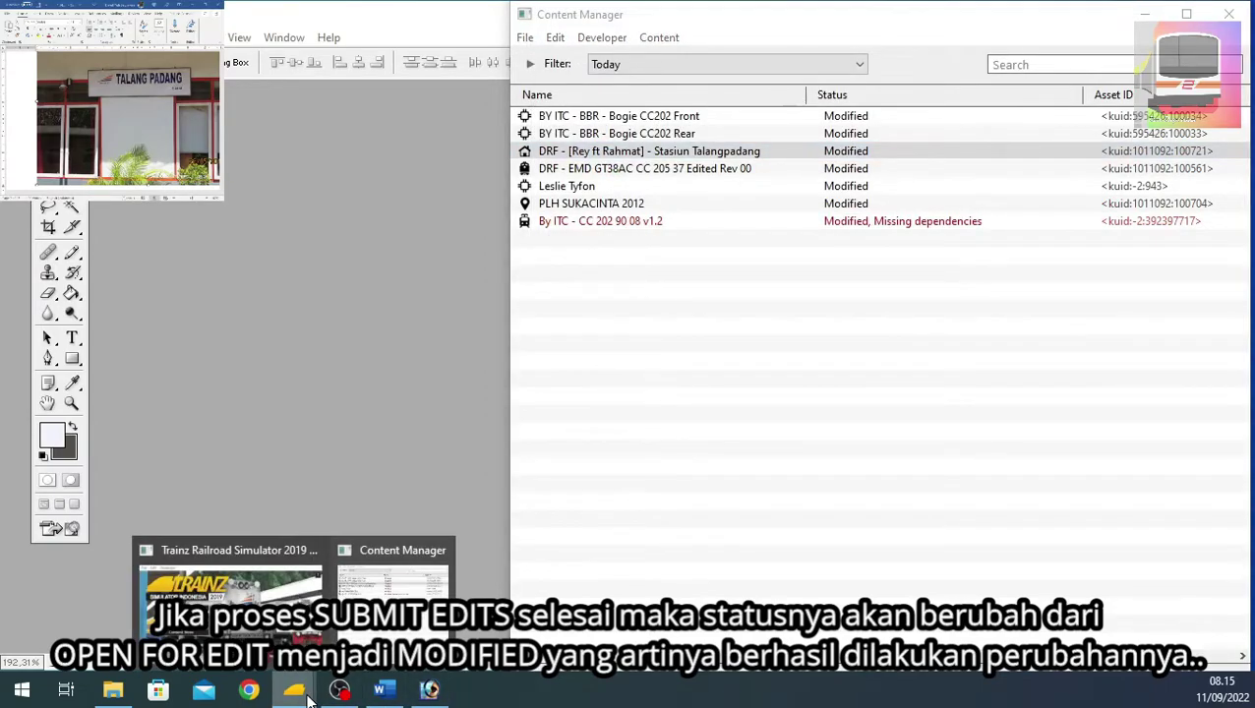
{"action": "right_click", "coordinate": [673, 158]}
{"action": "mouse_move", "coordinate": [719, 275]}
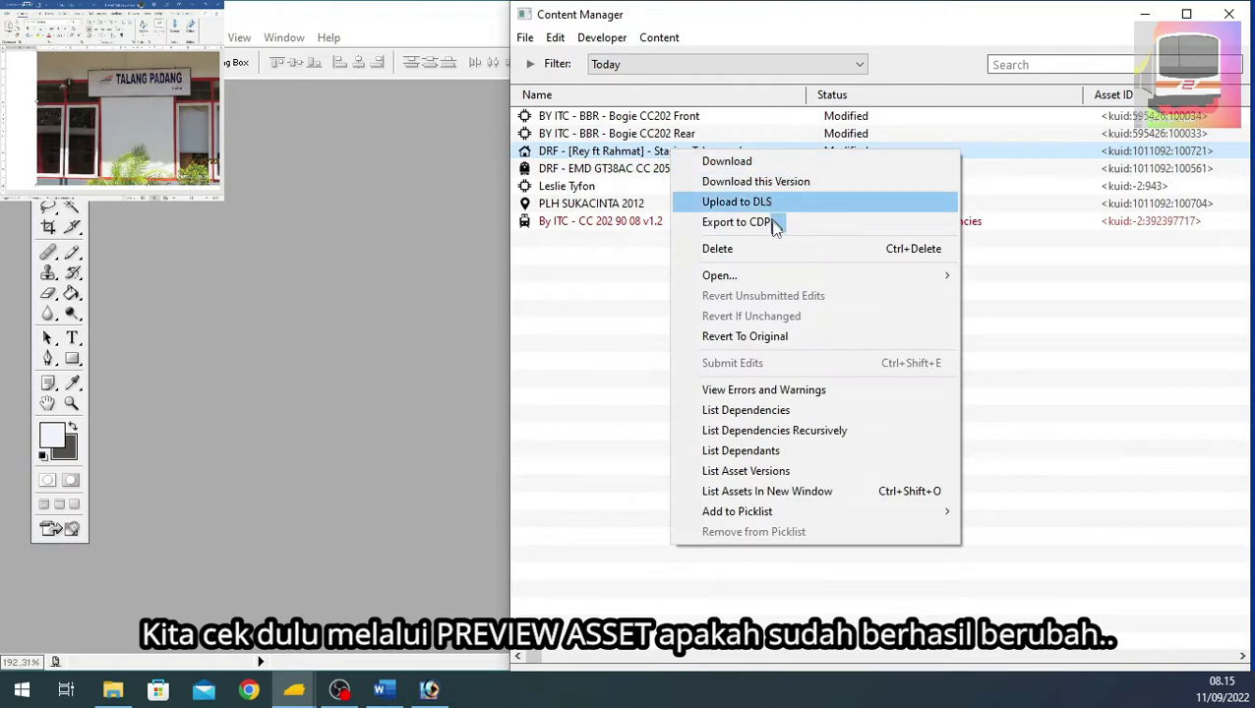
{"action": "left_click", "coordinate": [1020, 400]}
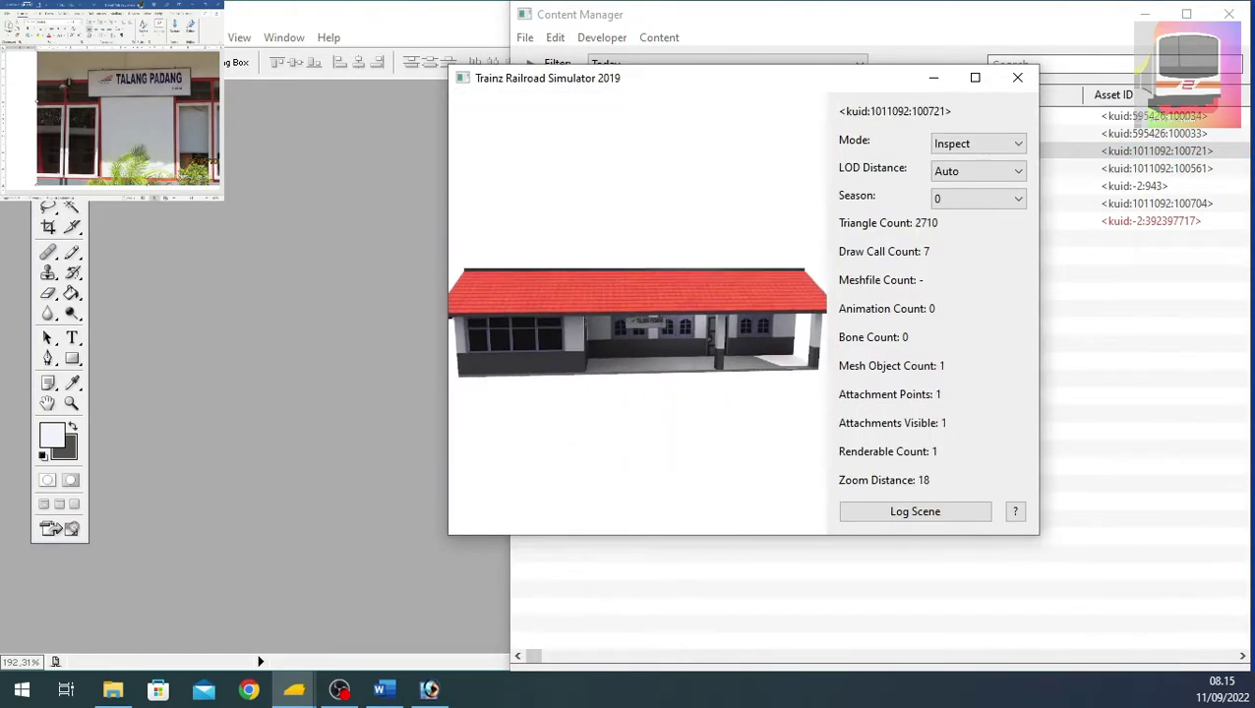
Zoom in on the TALANG PADANG sign in the preview, then close the preview.
{"action": "scroll", "coordinate": [629, 360], "scroll_direction": "up", "scroll_amount": 2}
{"action": "scroll", "coordinate": [630, 360], "scroll_direction": "up", "scroll_amount": 2}
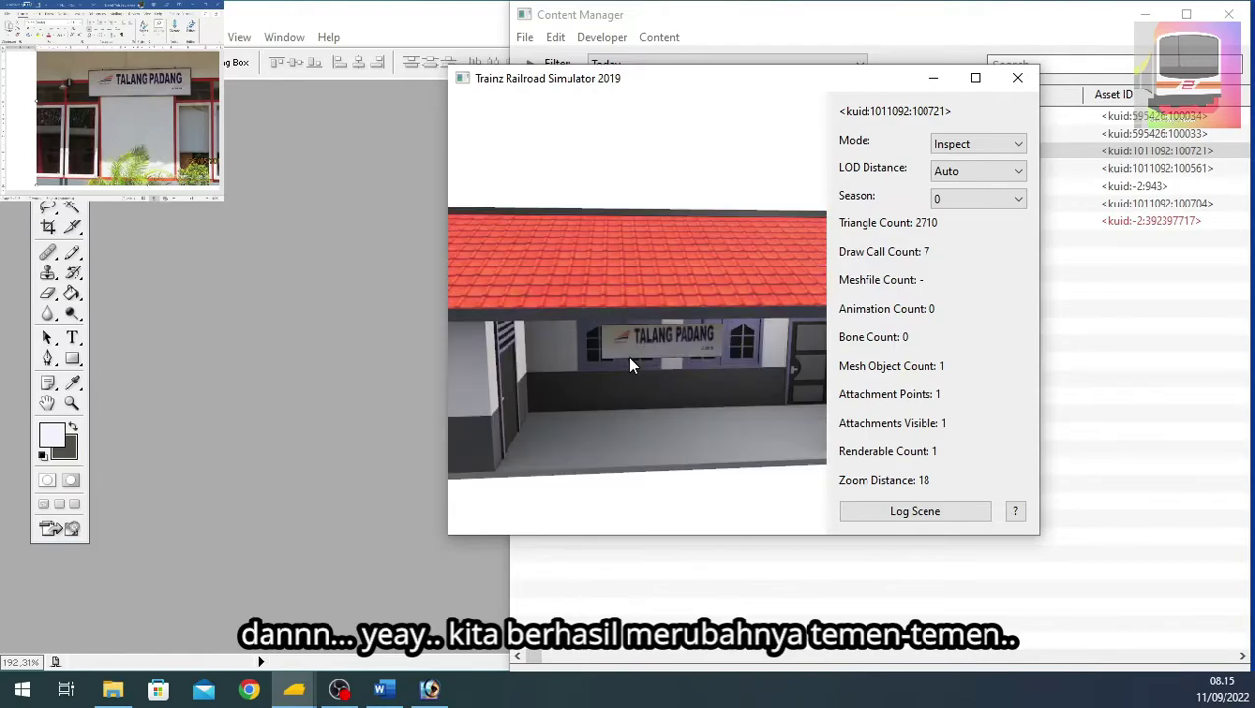
{"action": "scroll", "coordinate": [634, 366], "scroll_direction": "up", "scroll_amount": 3}
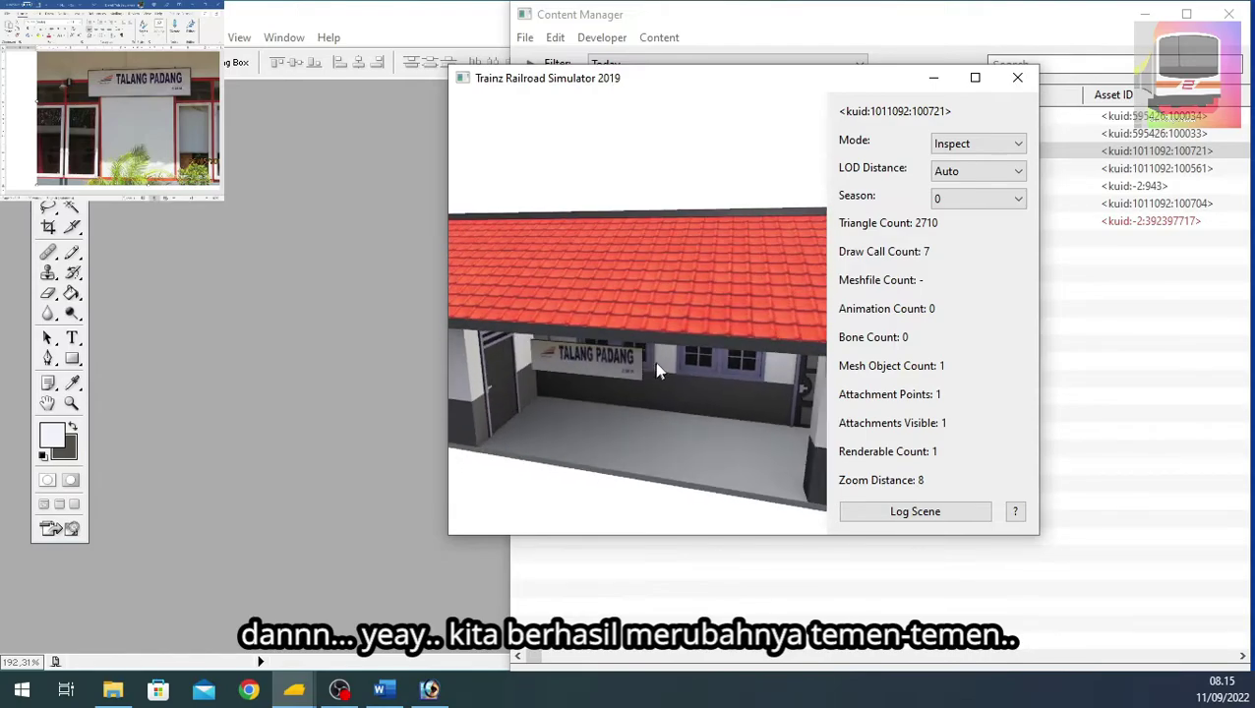
{"action": "left_click", "coordinate": [1017, 77]}
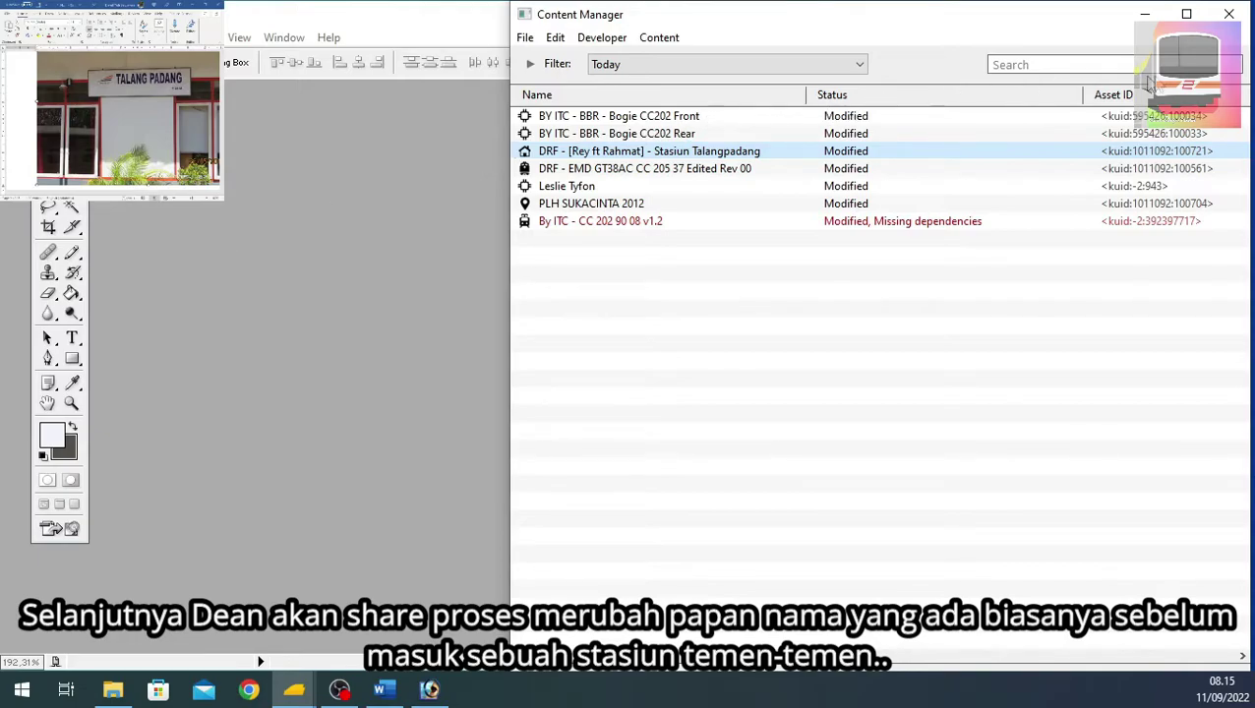
Search the asset list for 'papan' and filter to Installed, revealing the KEBAYORAN name board.
{"action": "left_click", "coordinate": [1069, 62]}
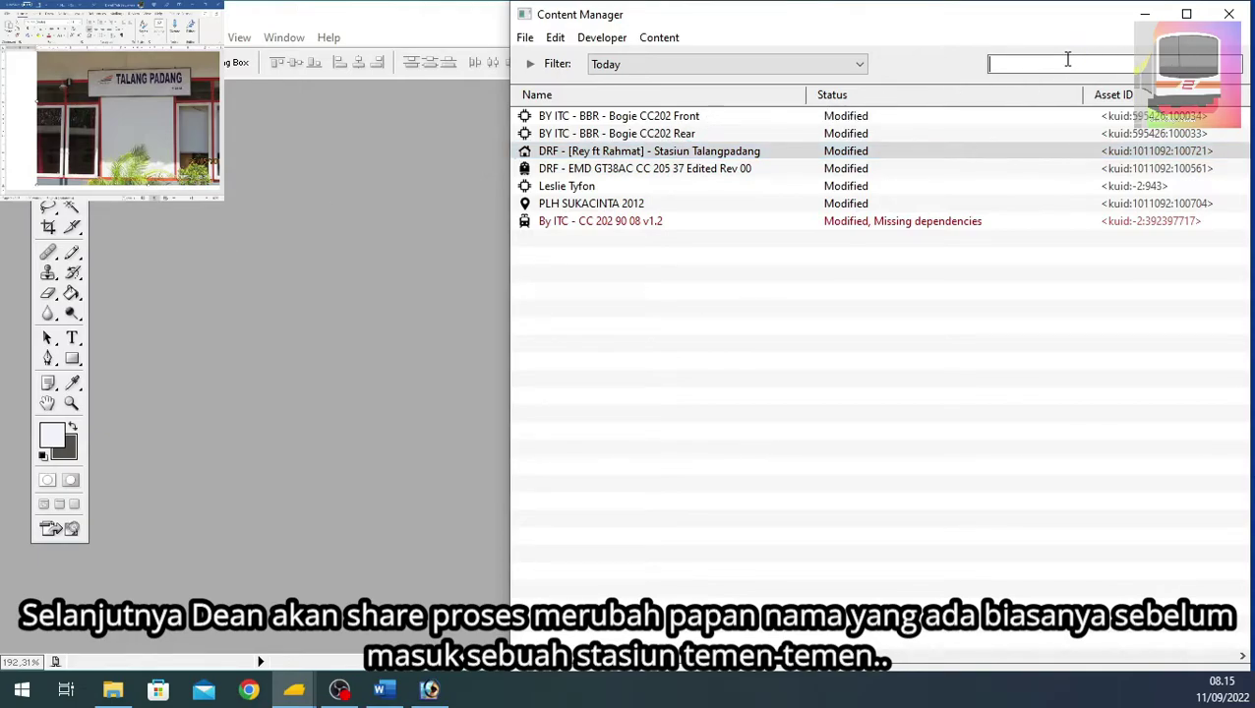
{"action": "type", "text": "papan"}
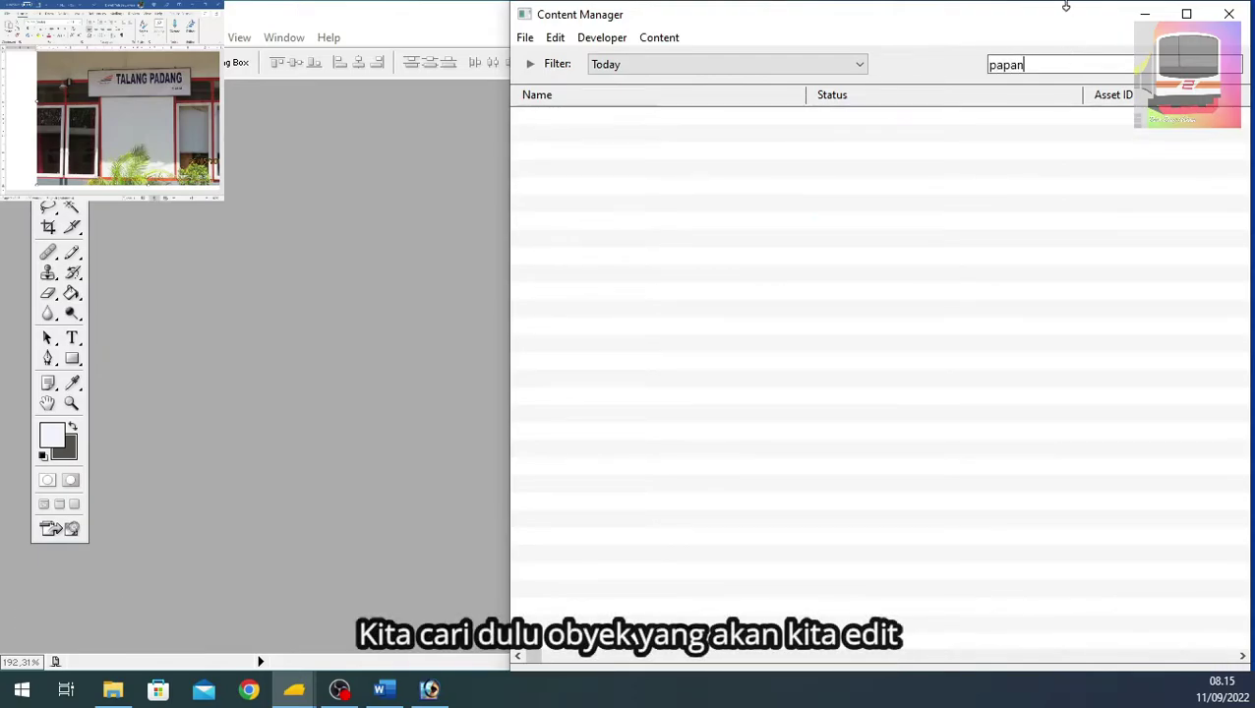
{"action": "left_click", "coordinate": [733, 65]}
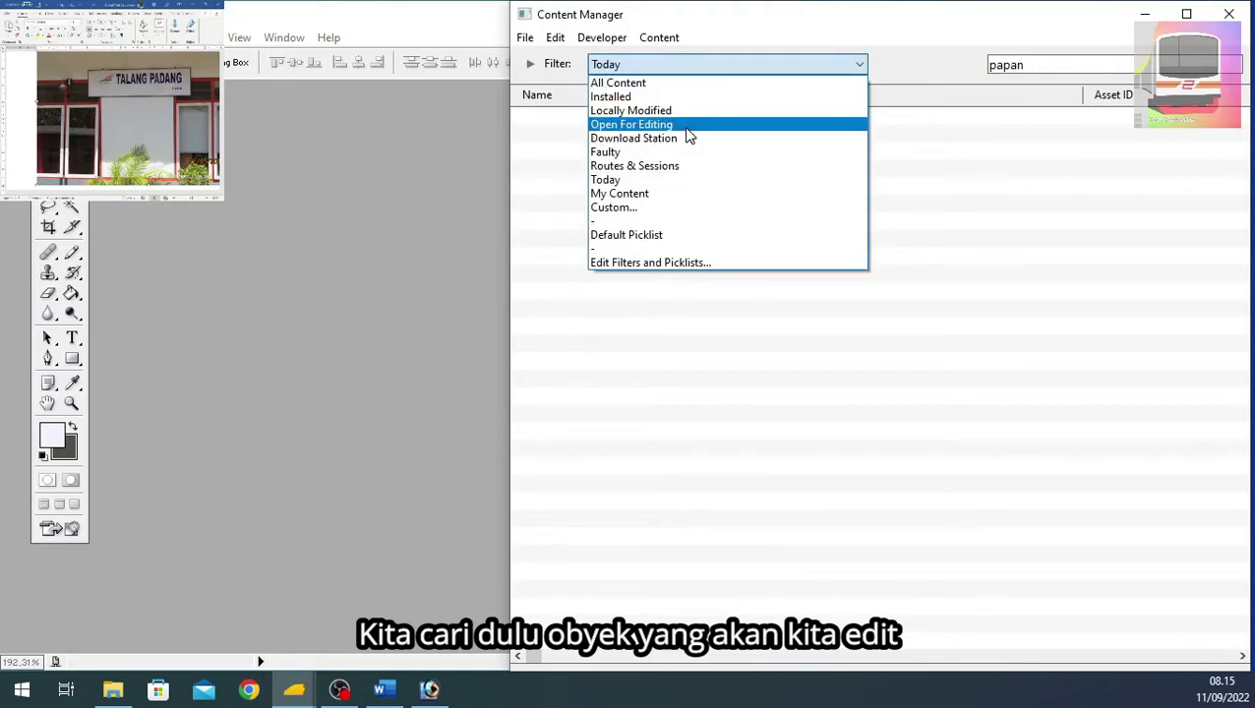
{"action": "left_click", "coordinate": [673, 180]}
{"action": "left_click", "coordinate": [677, 65]}
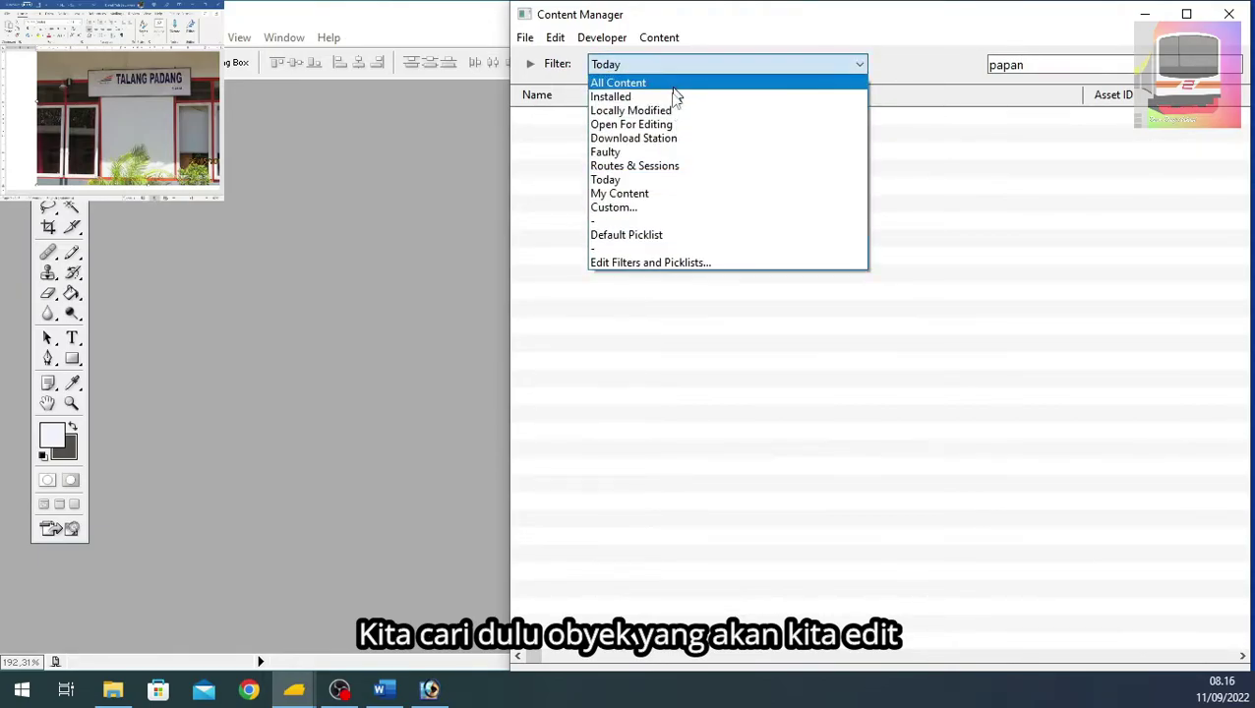
{"action": "left_click", "coordinate": [673, 97]}
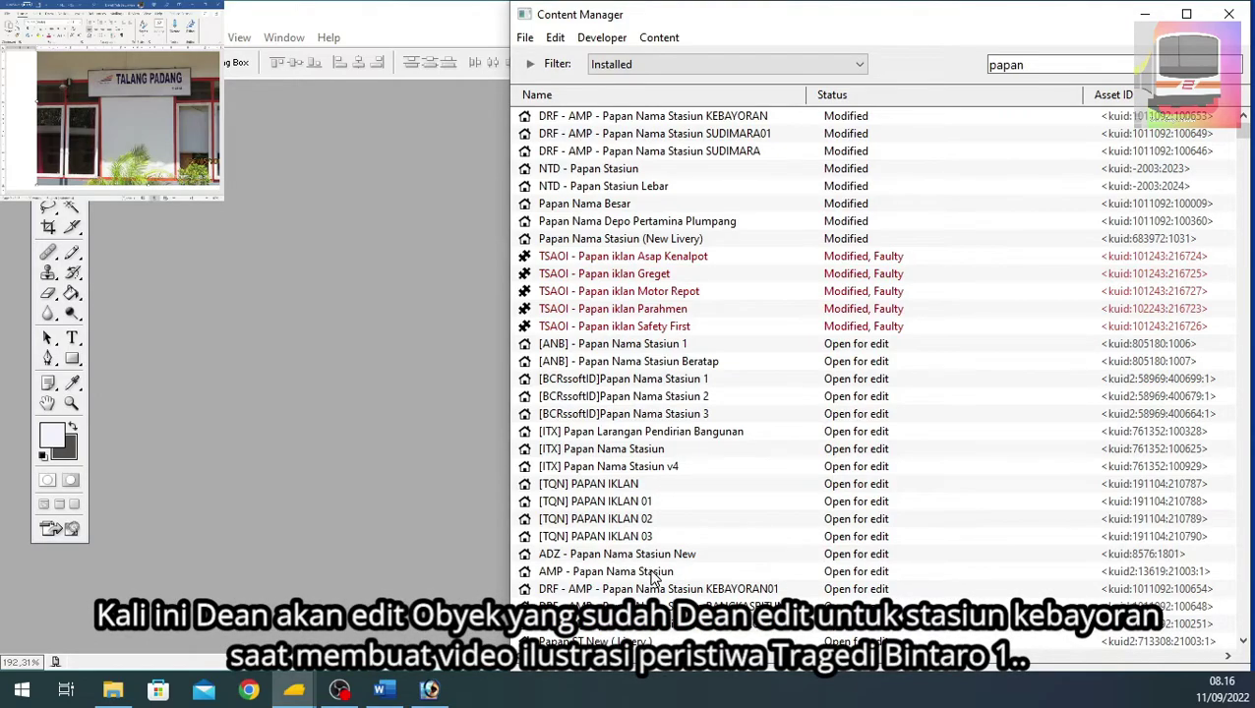
{"action": "right_click", "coordinate": [692, 122]}
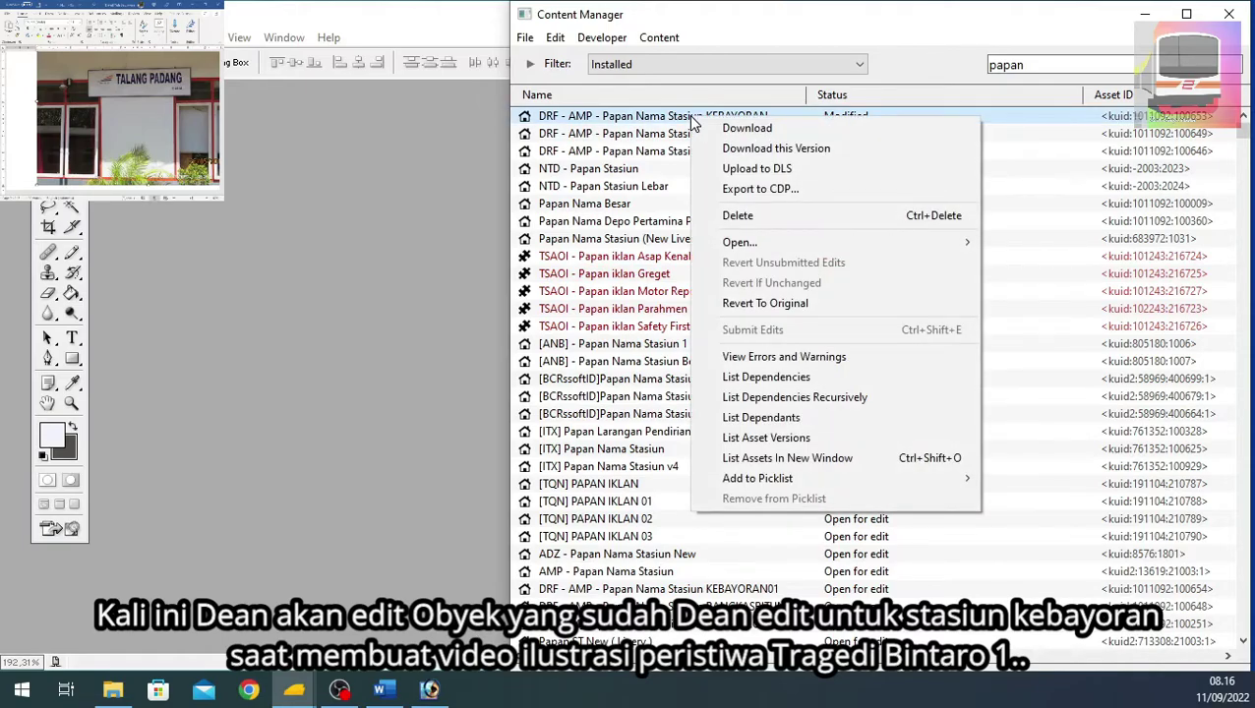
{"action": "mouse_move", "coordinate": [740, 242]}
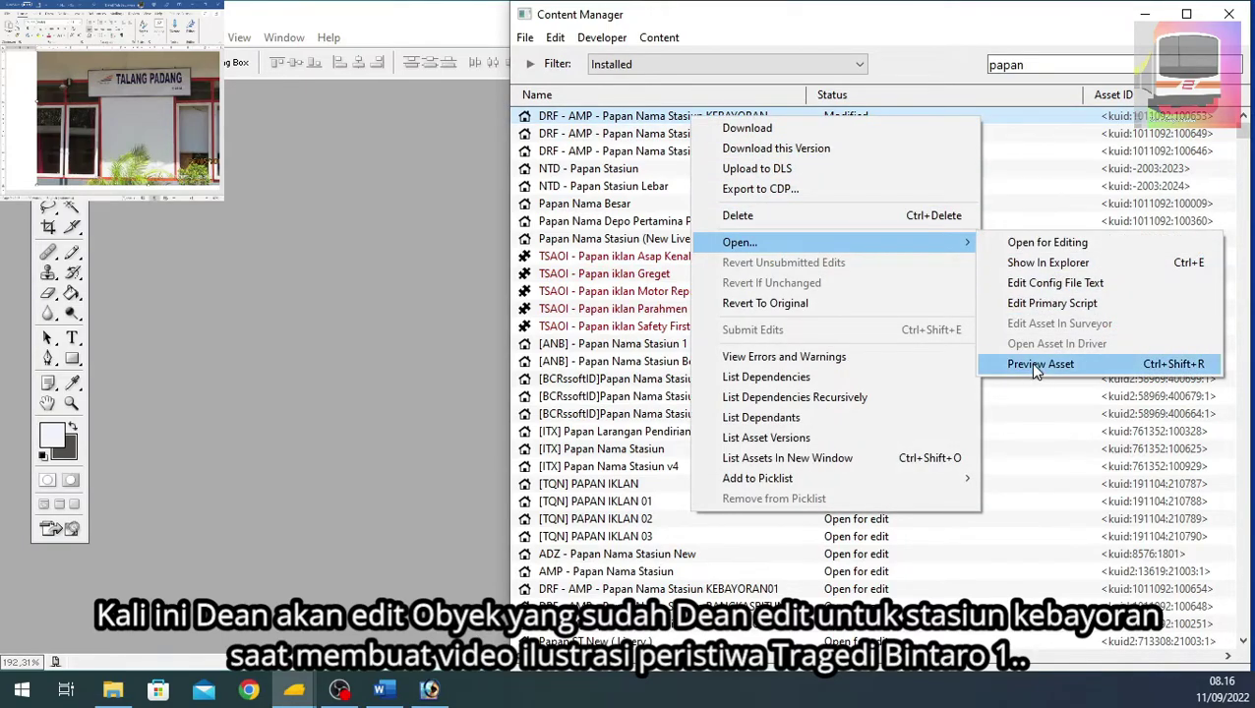
{"action": "left_click", "coordinate": [1035, 366]}
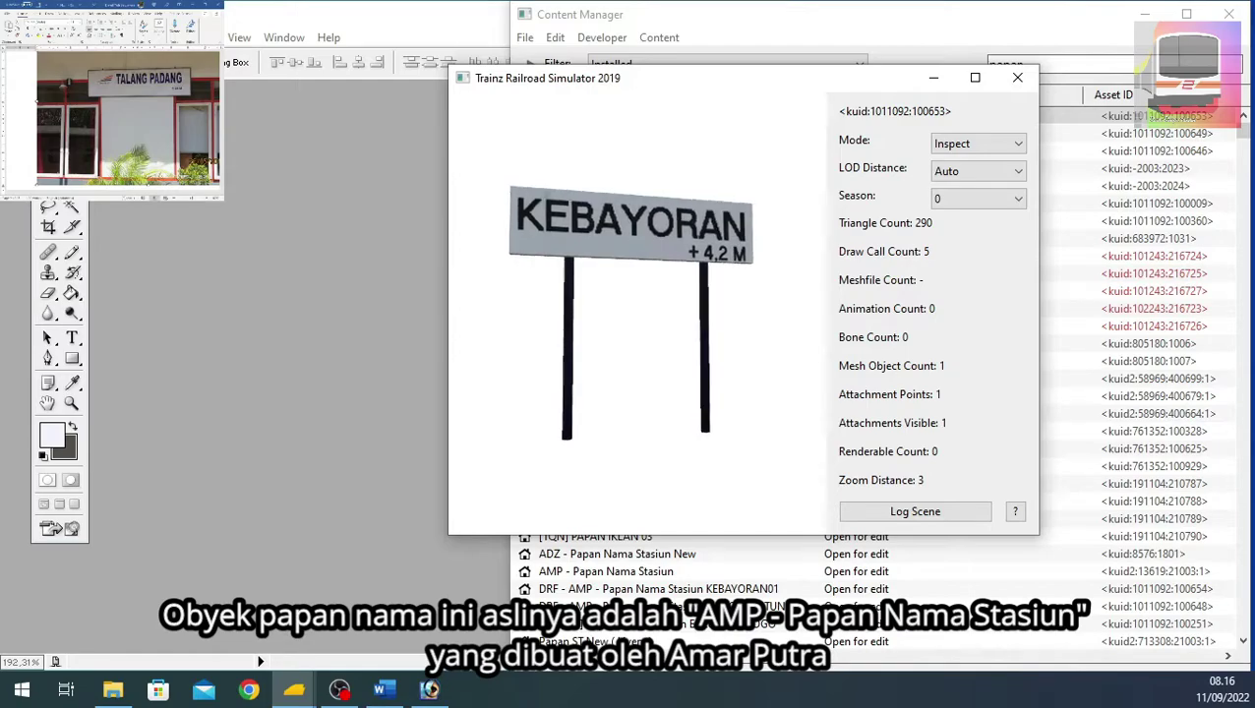
{"action": "left_click_drag", "start_coordinate": [728, 191], "coordinate": [779, 191]}
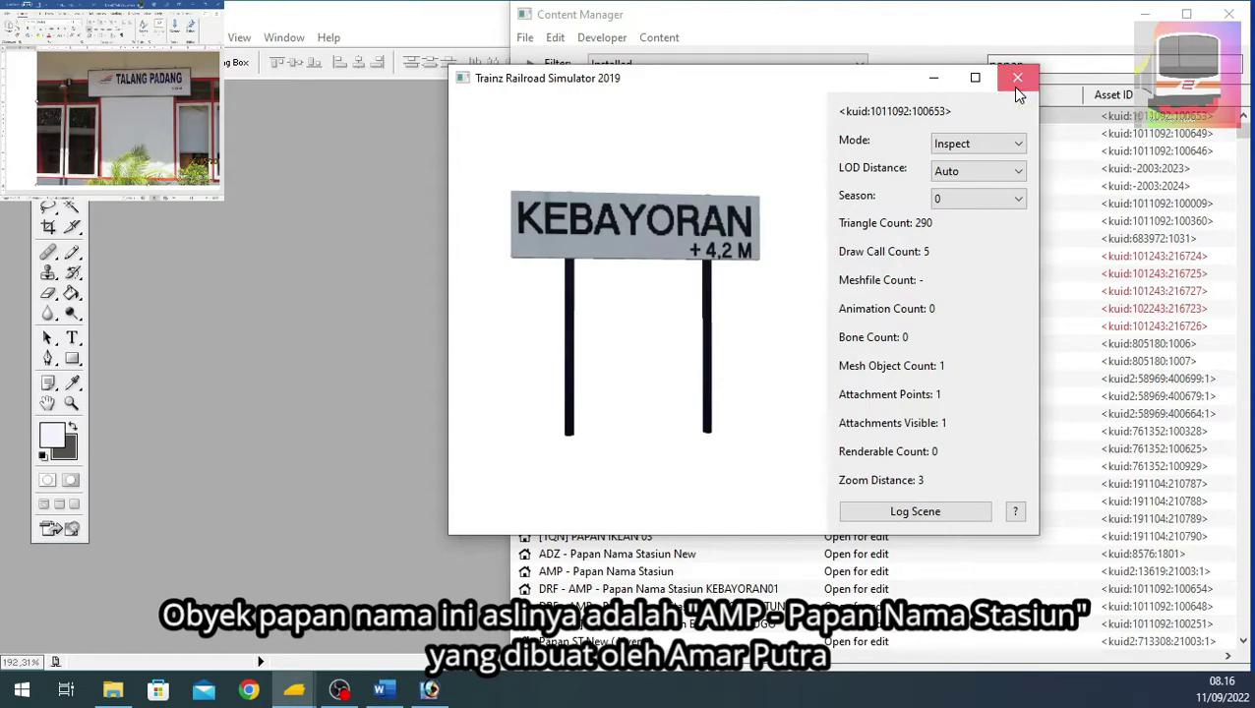
{"action": "left_click", "coordinate": [1018, 87]}
Clone the KEBAYORAN name-board asset with Content > Clone and dismiss the Task Complete report.
{"action": "right_click", "coordinate": [686, 125]}
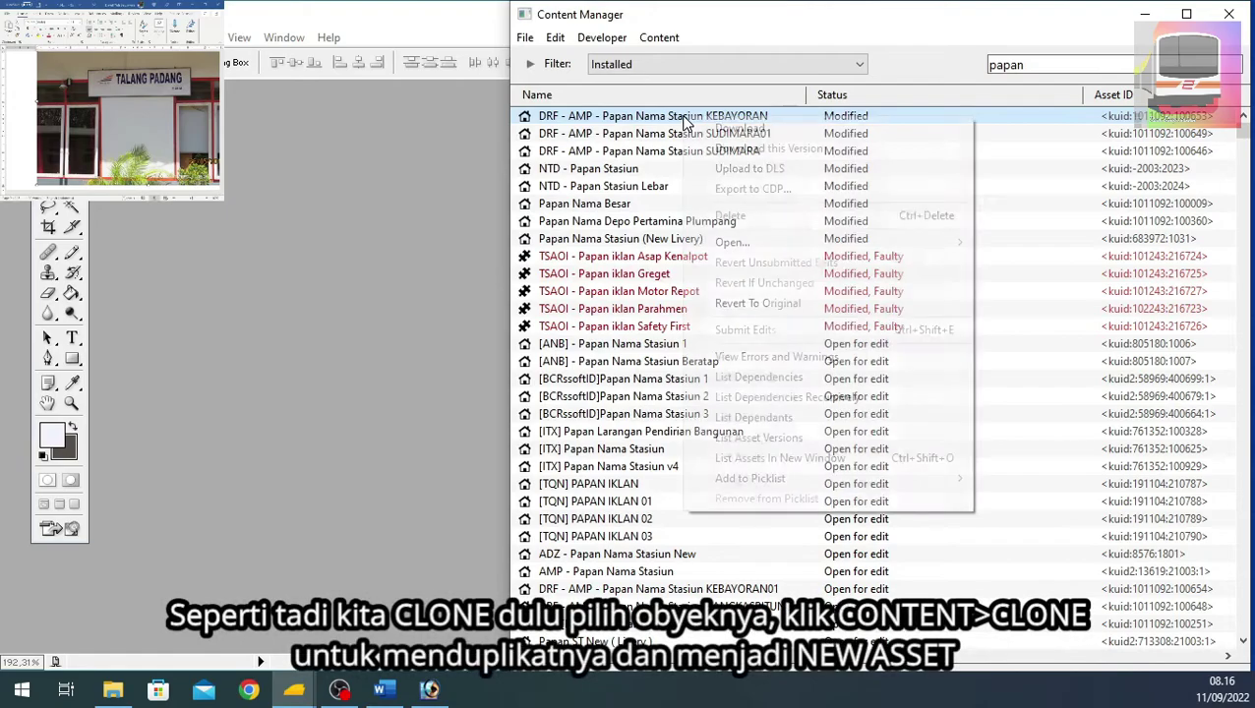
{"action": "left_click", "coordinate": [661, 39]}
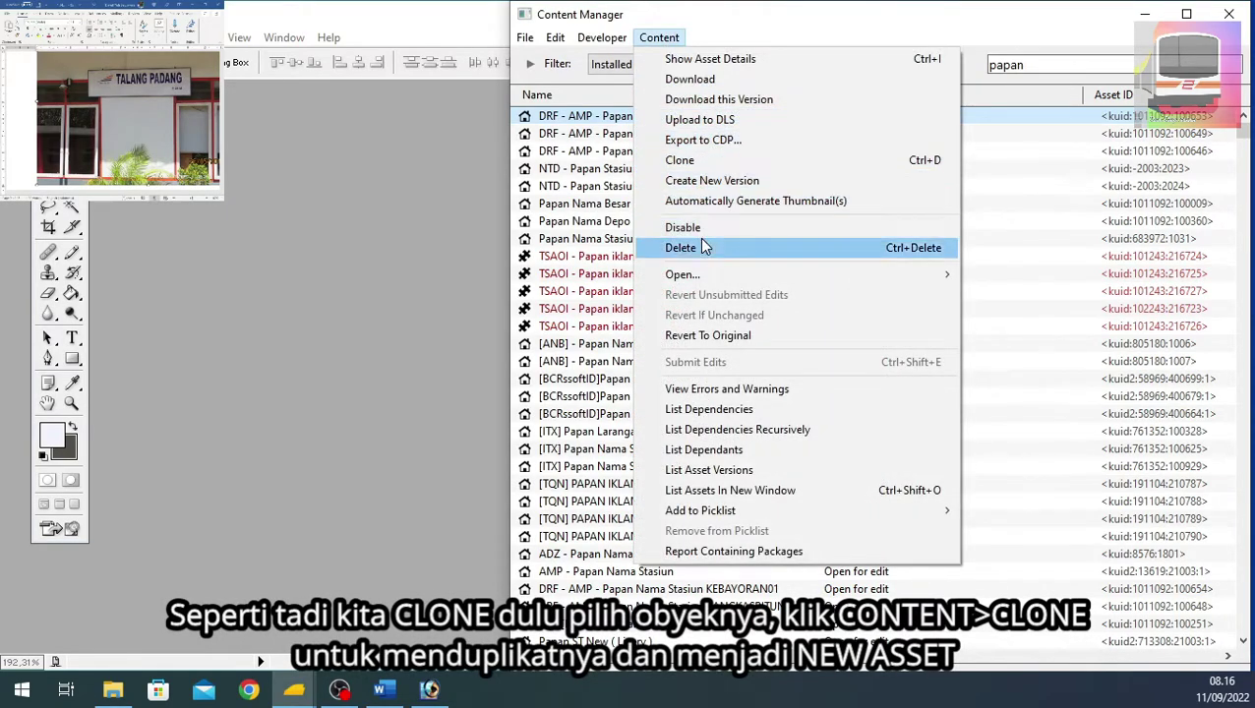
{"action": "left_click", "coordinate": [699, 159]}
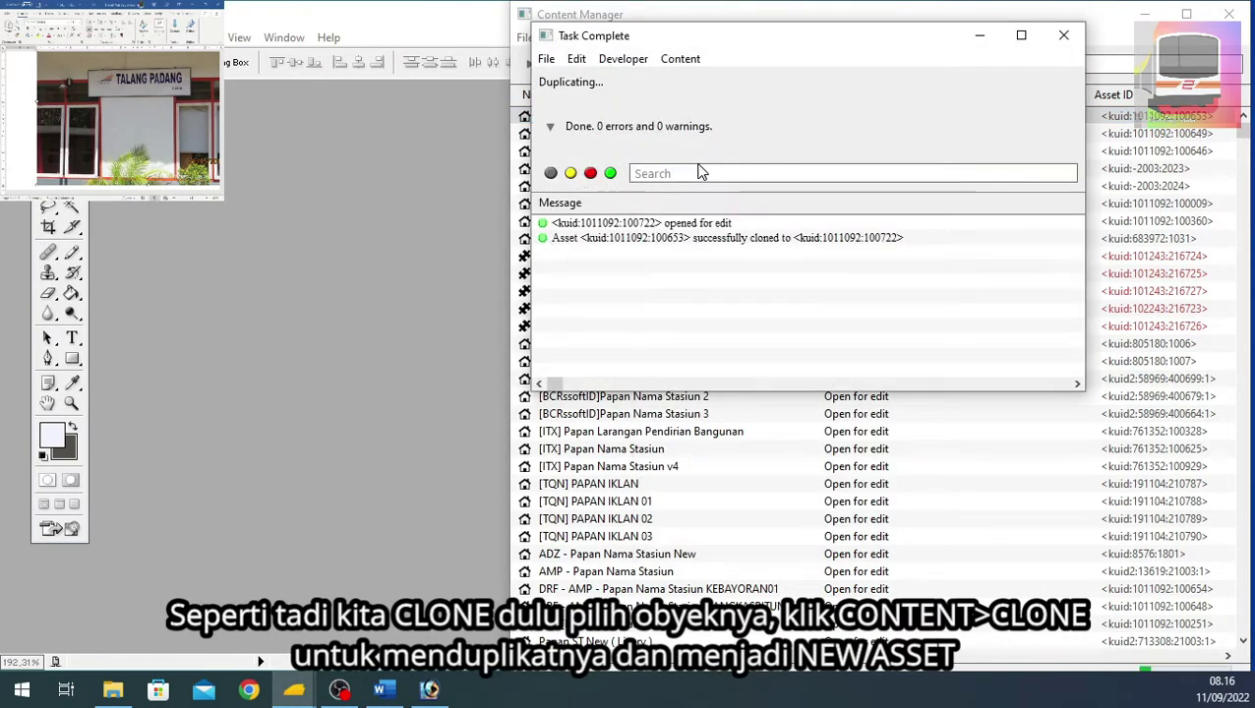
{"action": "left_click", "coordinate": [1064, 36]}
Clear the 'papan' search, filter the list to Today, and select the cloned New Asset.
{"action": "double_click", "coordinate": [1068, 59]}
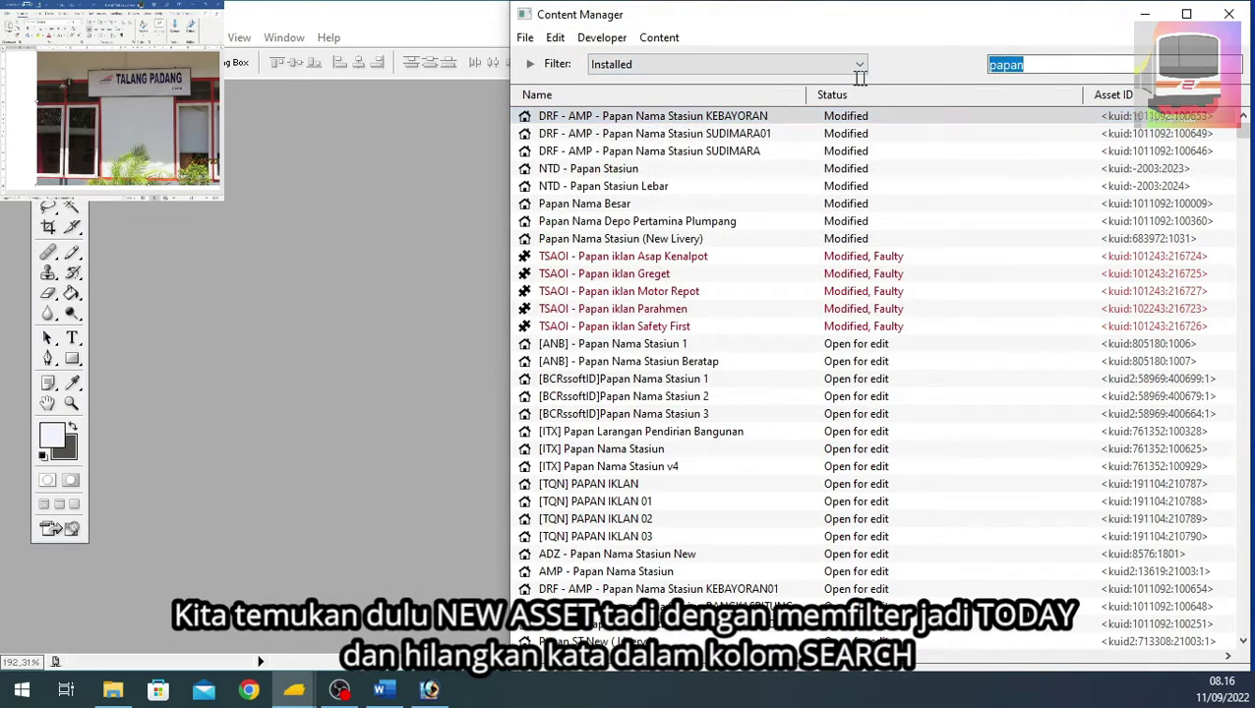
{"action": "key", "text": "BackSpace"}
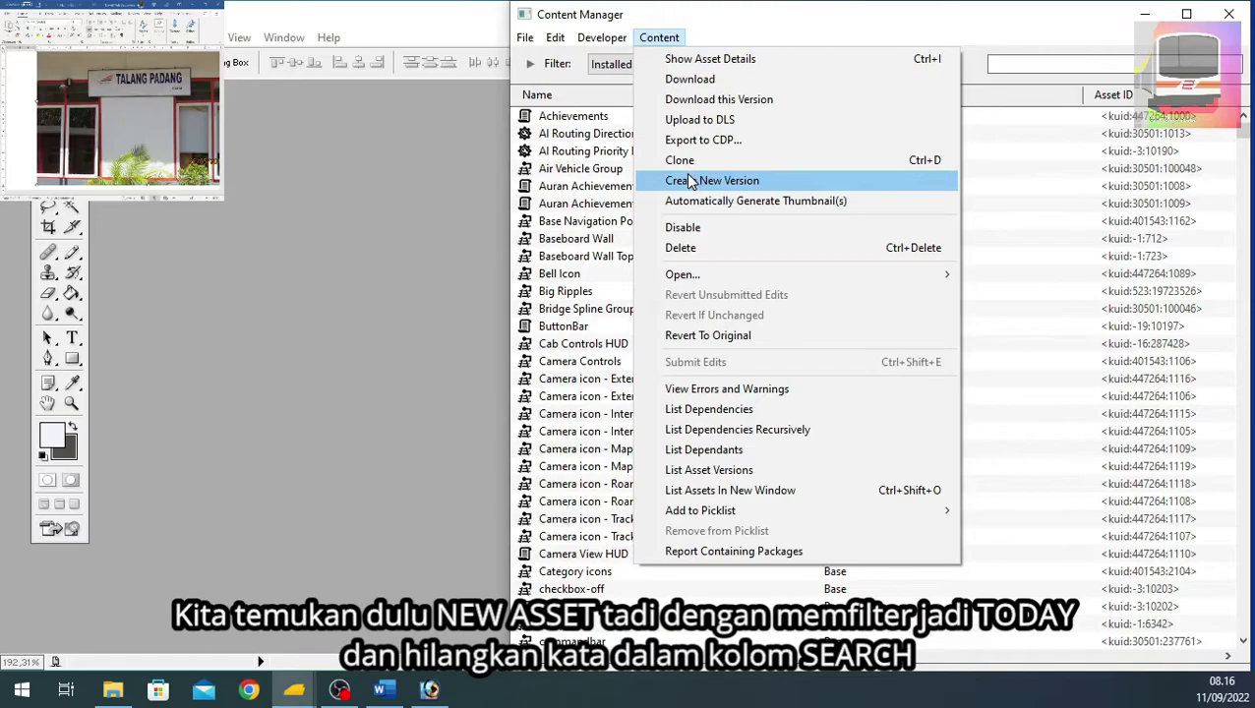
{"action": "left_click", "coordinate": [747, 67]}
{"action": "left_click", "coordinate": [708, 65]}
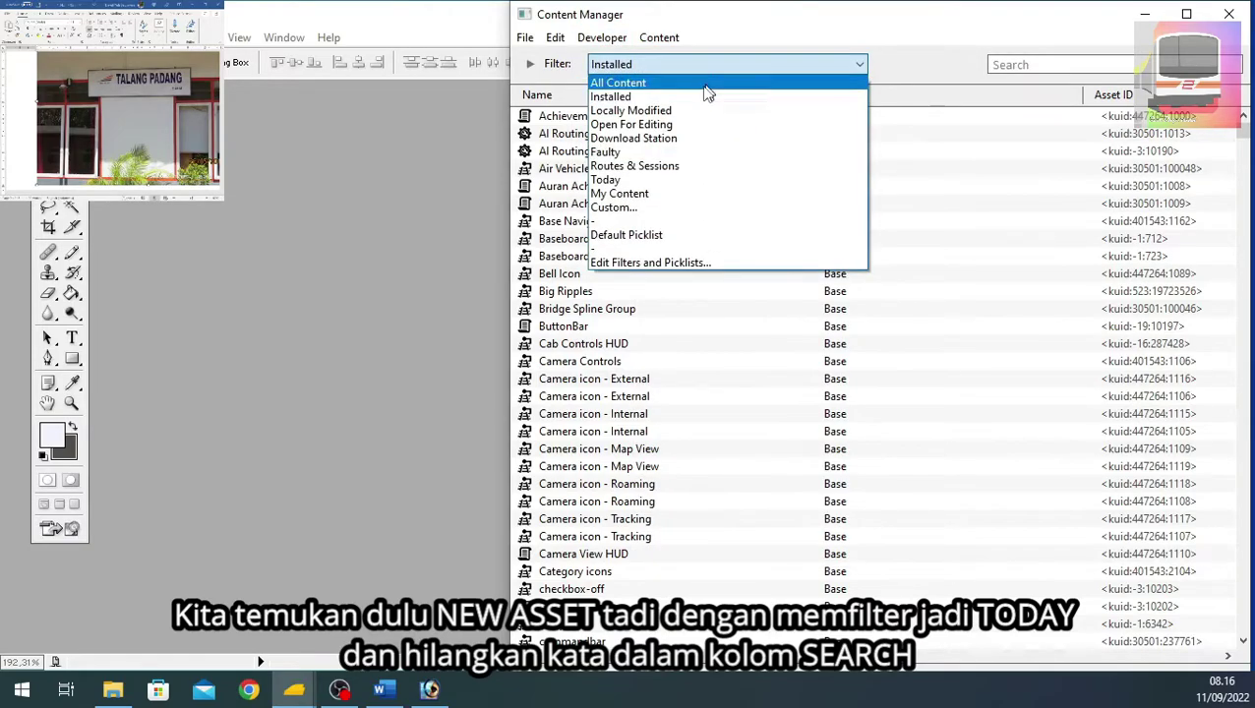
{"action": "left_click", "coordinate": [640, 177]}
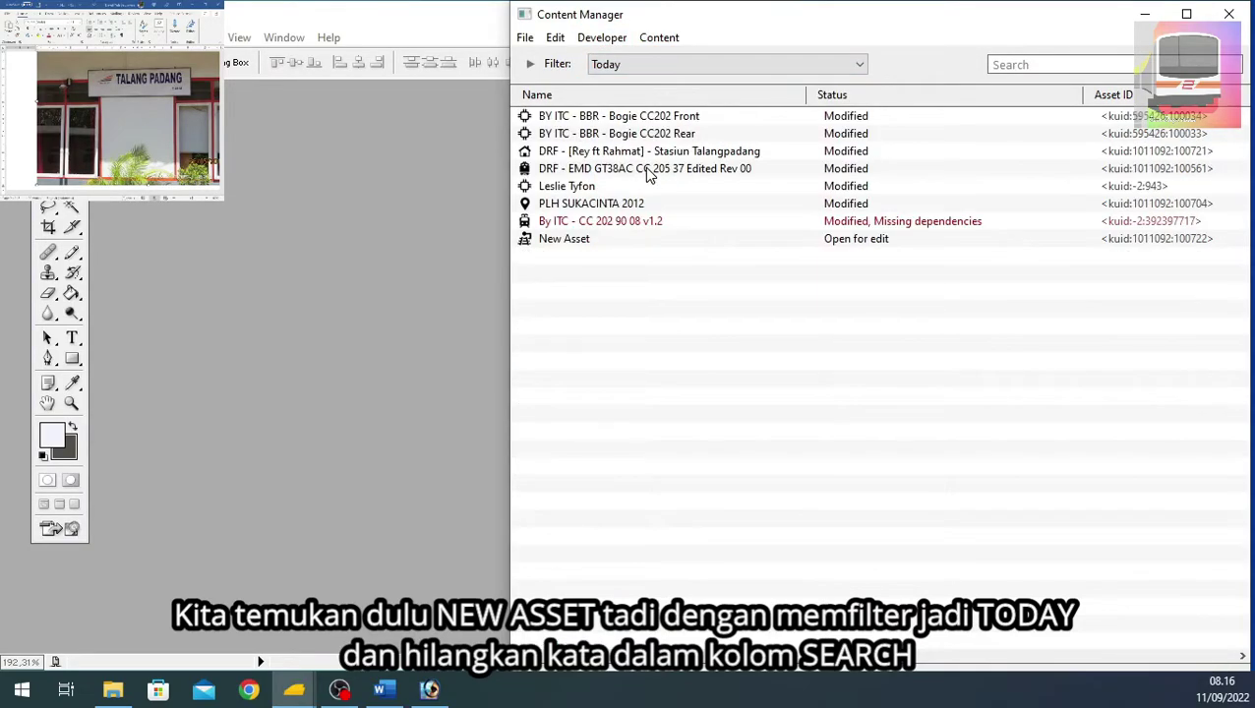
{"action": "left_click", "coordinate": [645, 240]}
Change the New Asset's config username from KEBAYORAN to TALANGPADANG, then save and close Notepad.
{"action": "right_click", "coordinate": [644, 241]}
{"action": "mouse_move", "coordinate": [694, 367]}
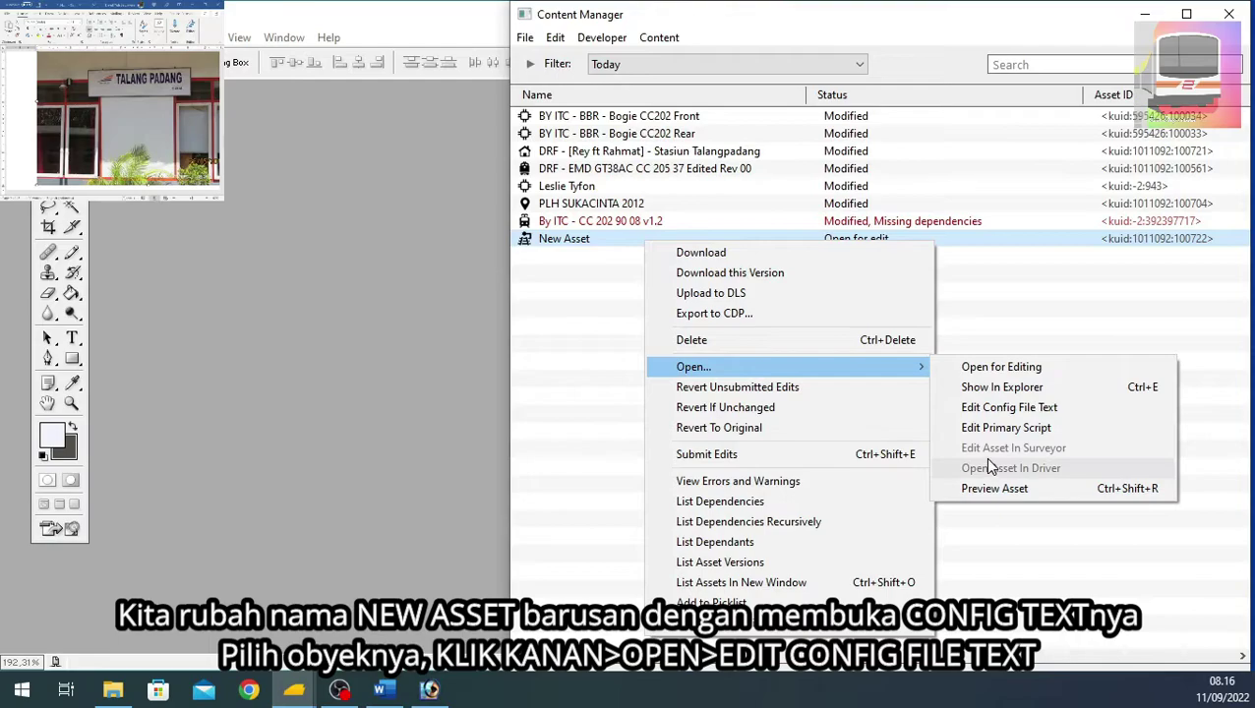
{"action": "left_click", "coordinate": [987, 409]}
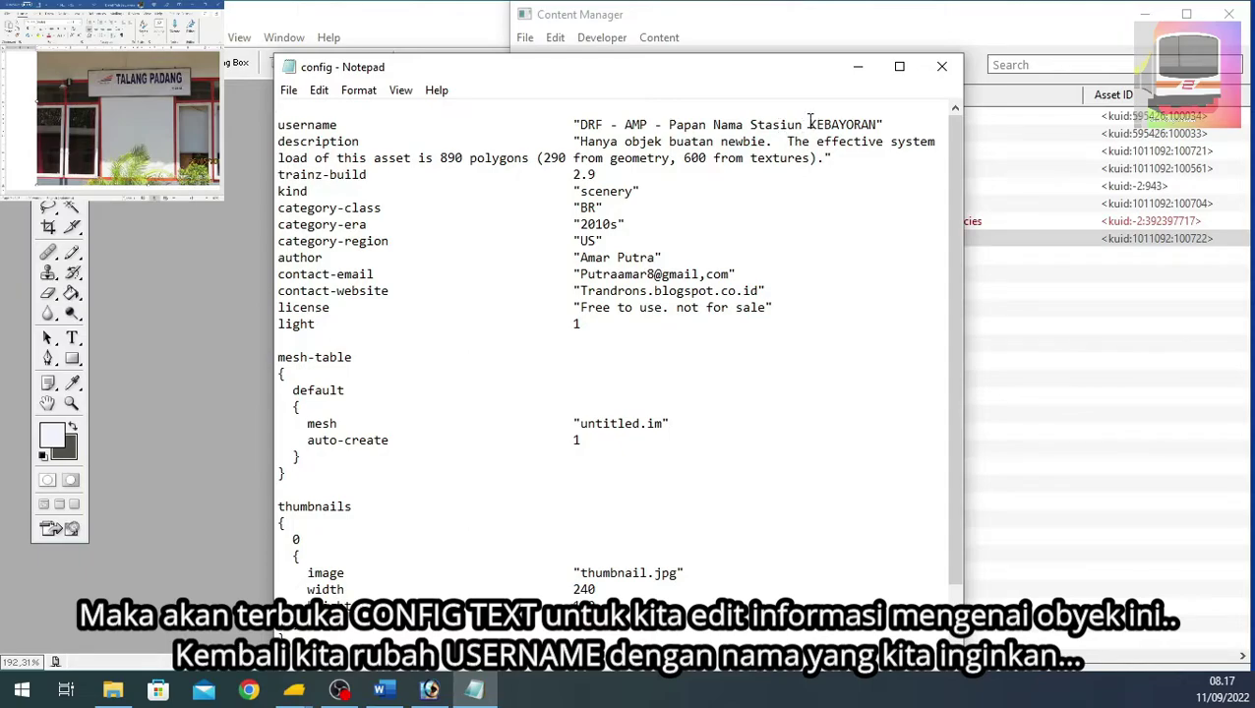
{"action": "left_click_drag", "start_coordinate": [809, 124], "coordinate": [865, 125]}
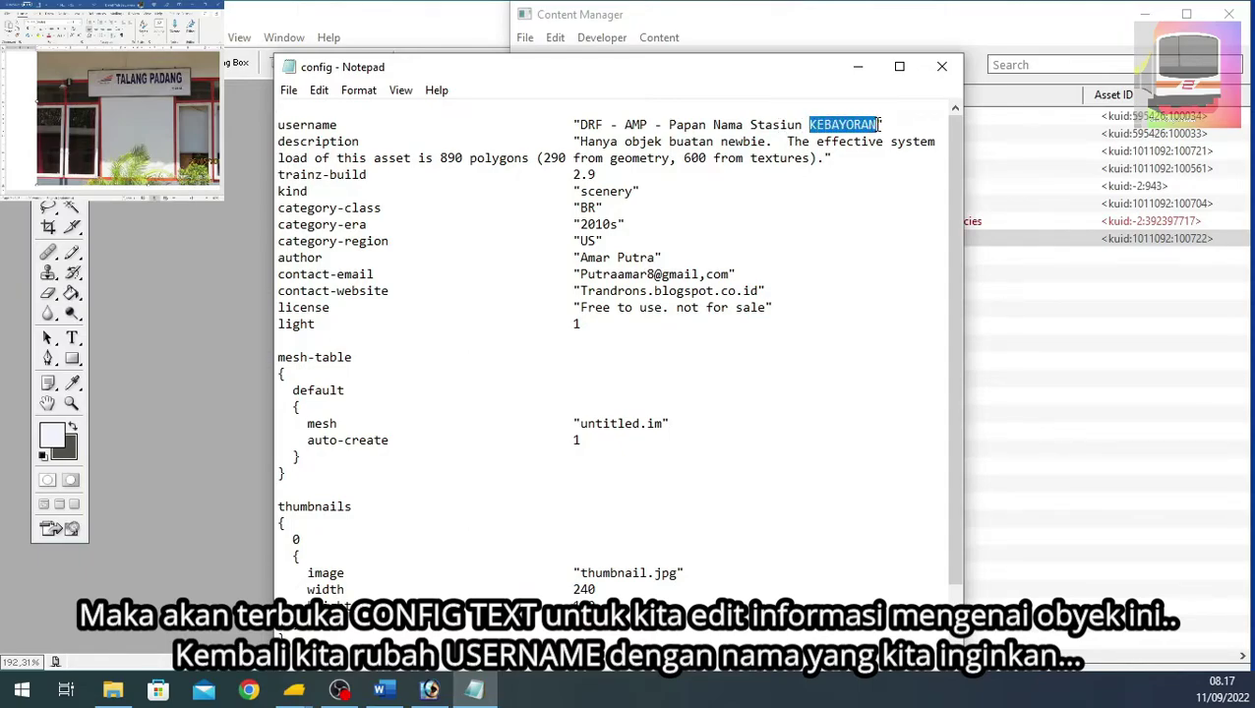
{"action": "type", "text": "ALA"}
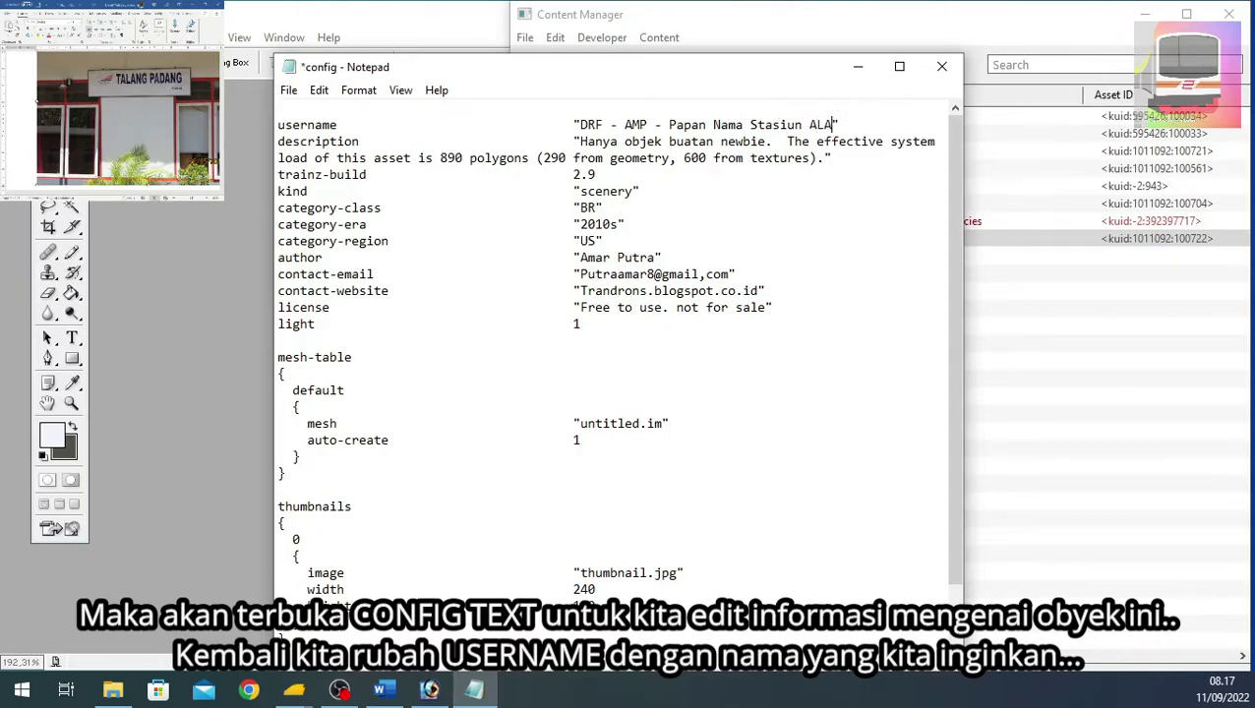
{"action": "key", "text": "BackSpace"}
{"action": "key", "text": "BackSpace"}
{"action": "key", "text": "BackSpace"}
{"action": "key", "text": "BackSpace"}
{"action": "key", "text": "BackSpace"}
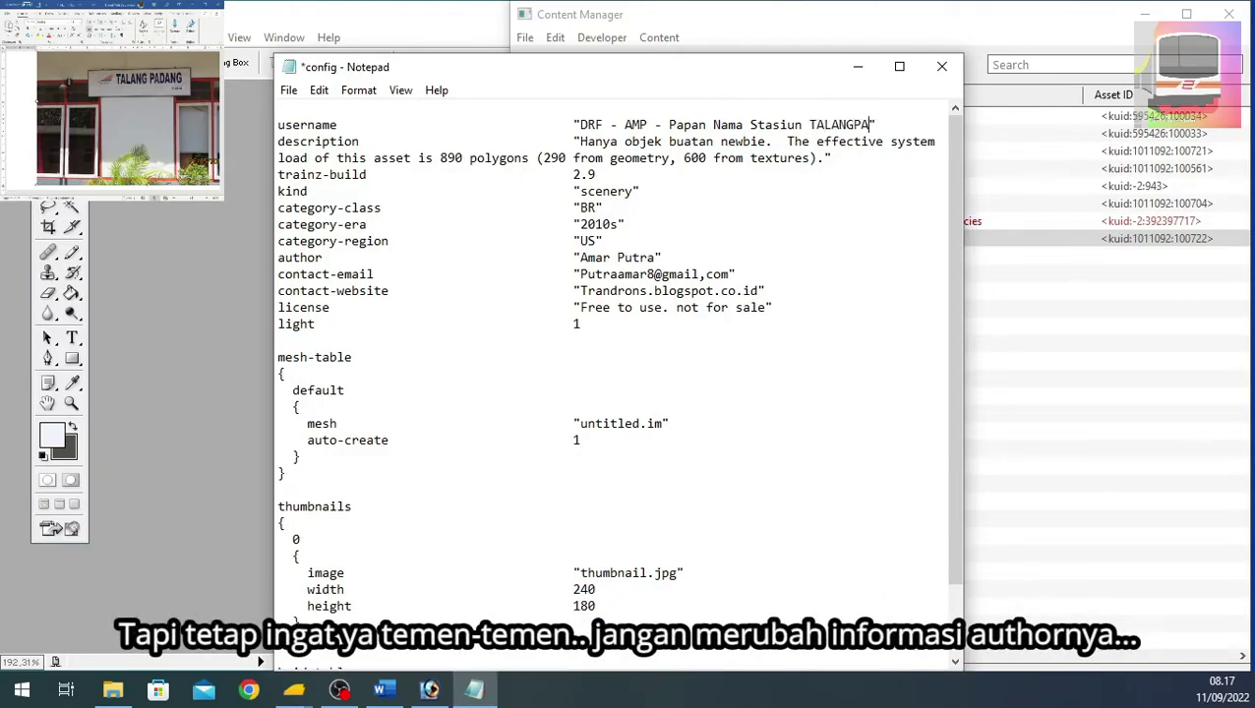
{"action": "left_click", "coordinate": [288, 90]}
{"action": "left_click", "coordinate": [295, 172]}
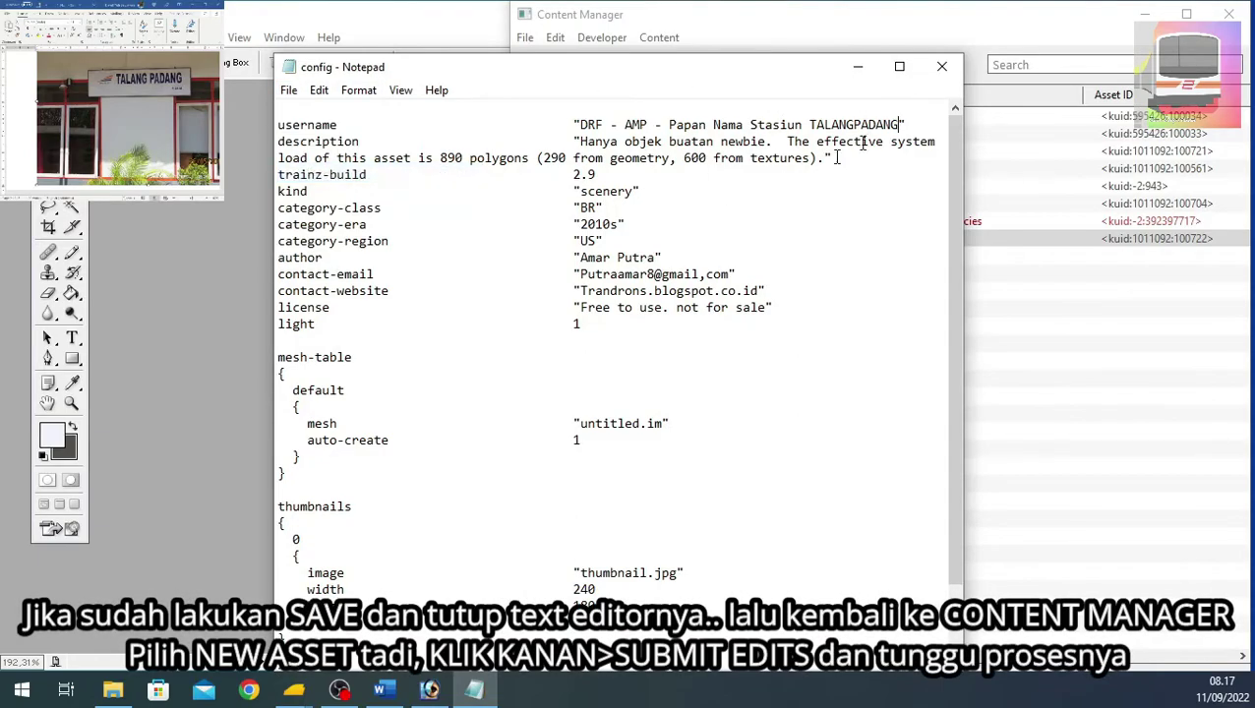
{"action": "left_click", "coordinate": [942, 69]}
Submit the New Asset's edits so it lists as Papan Nama Stasiun TALANGPADANG, then show Photoshop's recent files.
{"action": "right_click", "coordinate": [627, 240]}
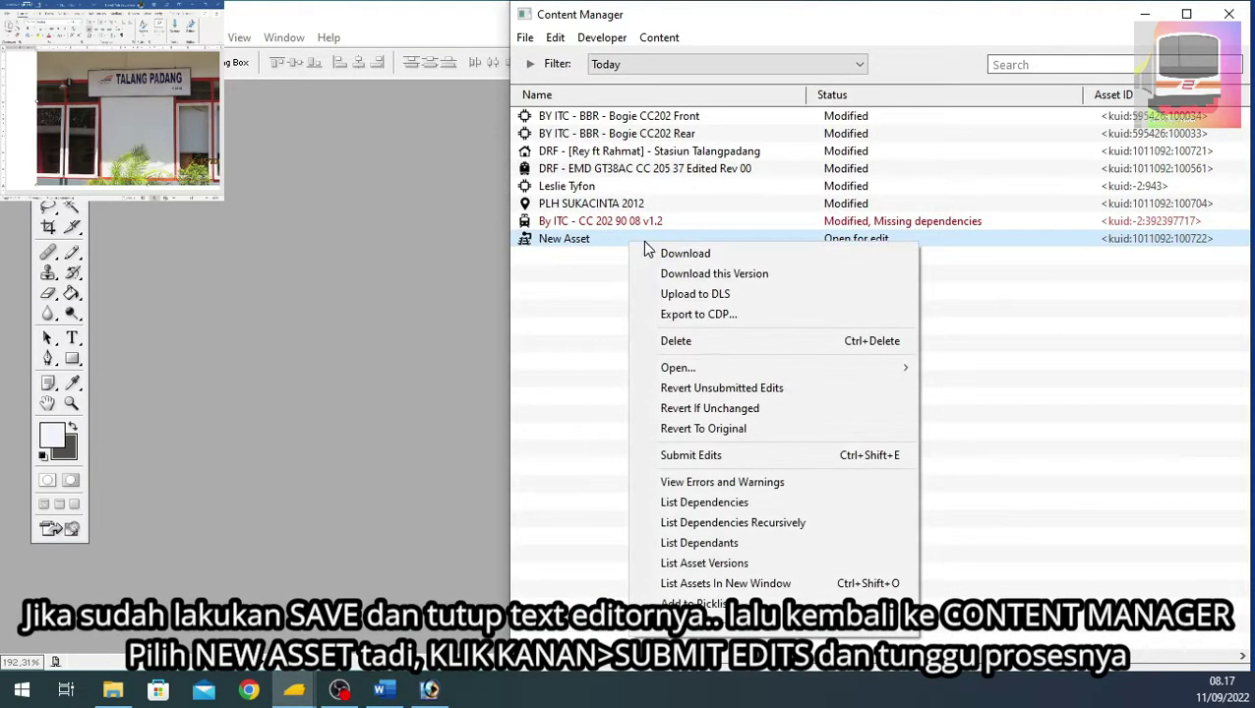
{"action": "left_click", "coordinate": [701, 455]}
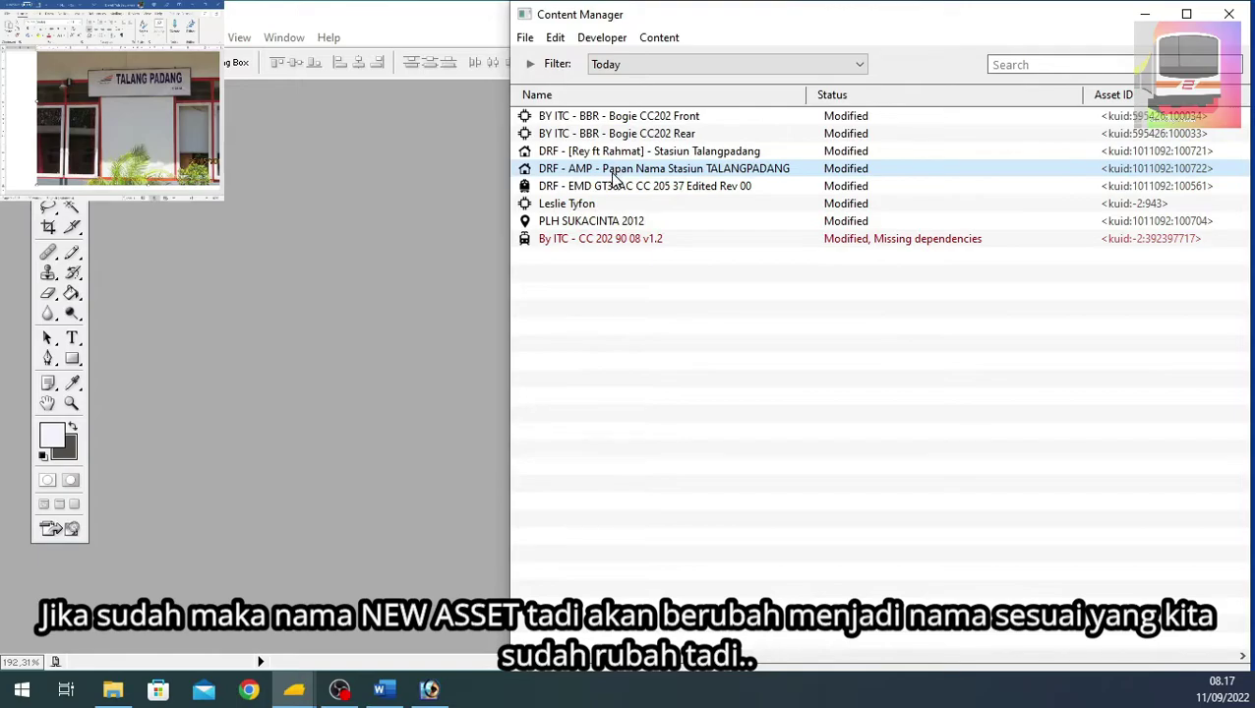
{"action": "left_click", "coordinate": [429, 688]}
{"action": "left_click", "coordinate": [14, 38]}
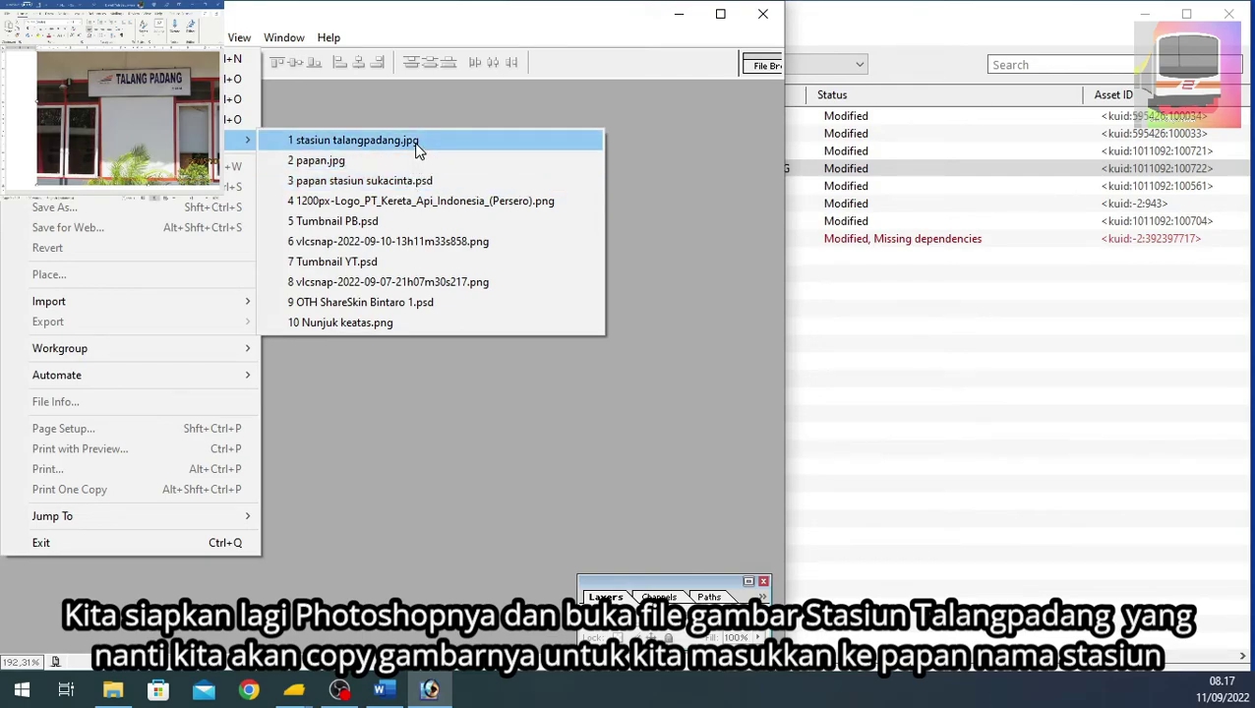
Reopen stasiun talangpadang.jpg in Photoshop and show the TALANGPADANG name-board asset's folder in Explorer.
{"action": "left_click", "coordinate": [416, 143]}
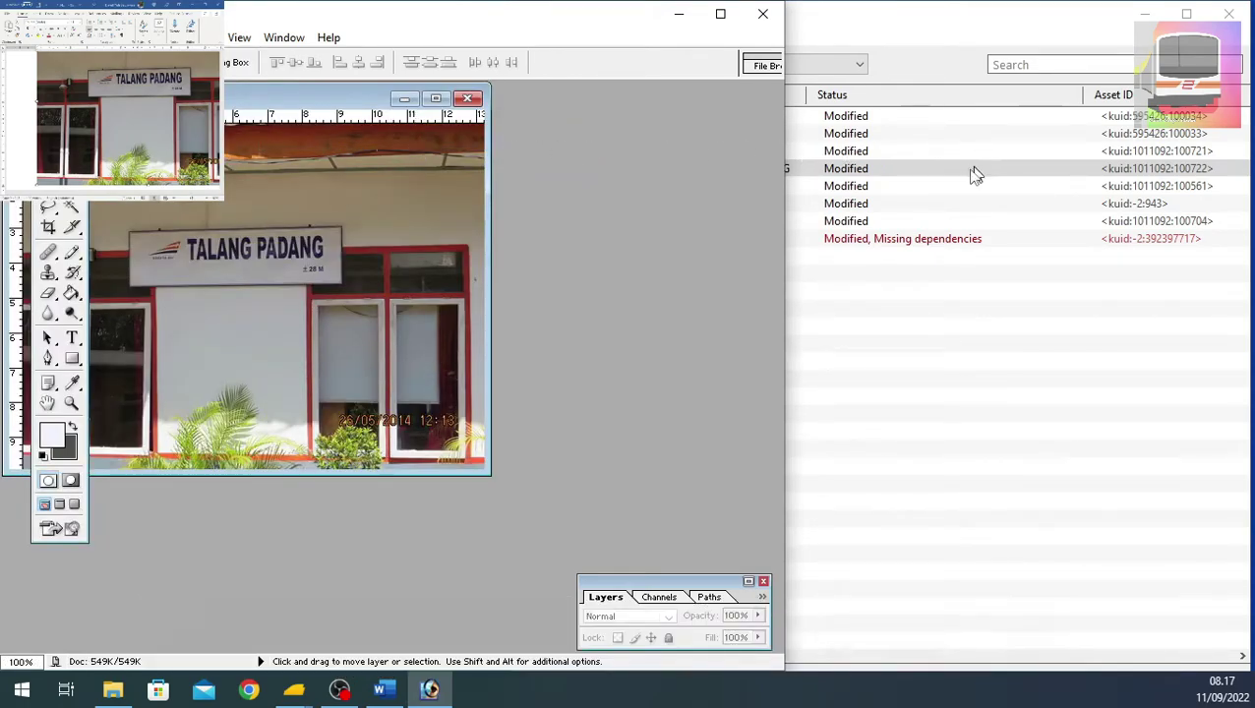
{"action": "left_click", "coordinate": [943, 21]}
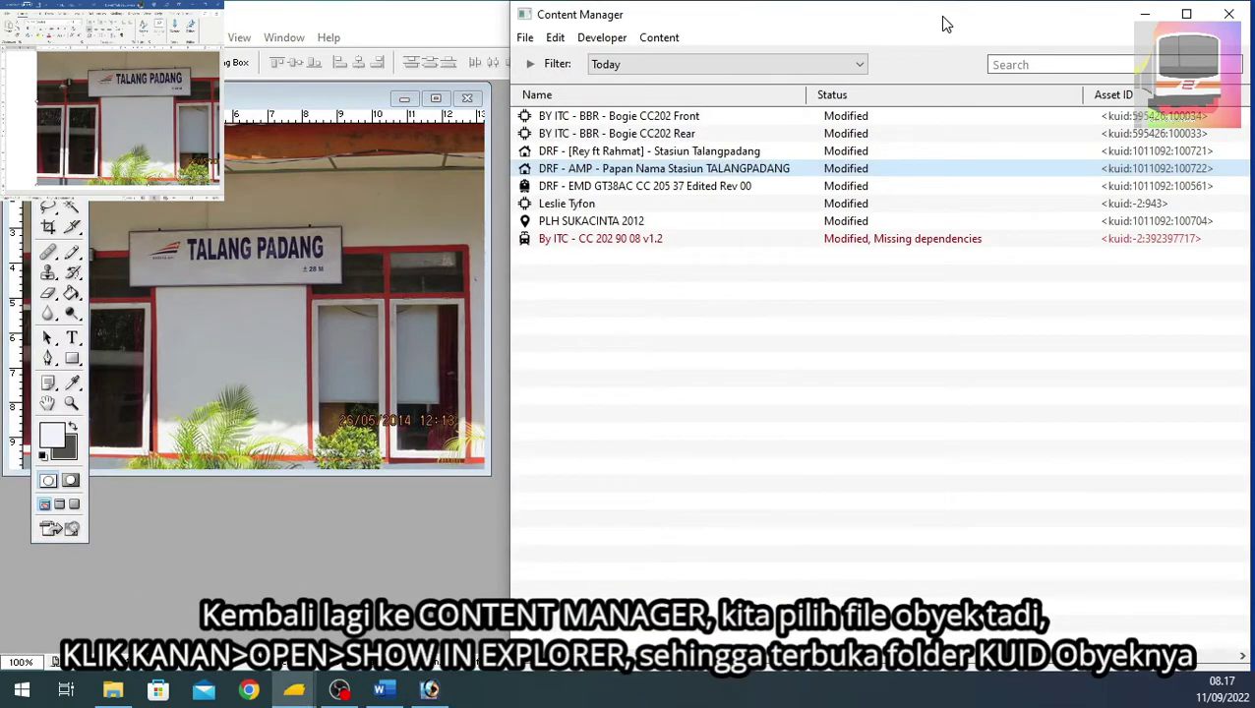
{"action": "right_click", "coordinate": [697, 174]}
{"action": "mouse_move", "coordinate": [744, 296]}
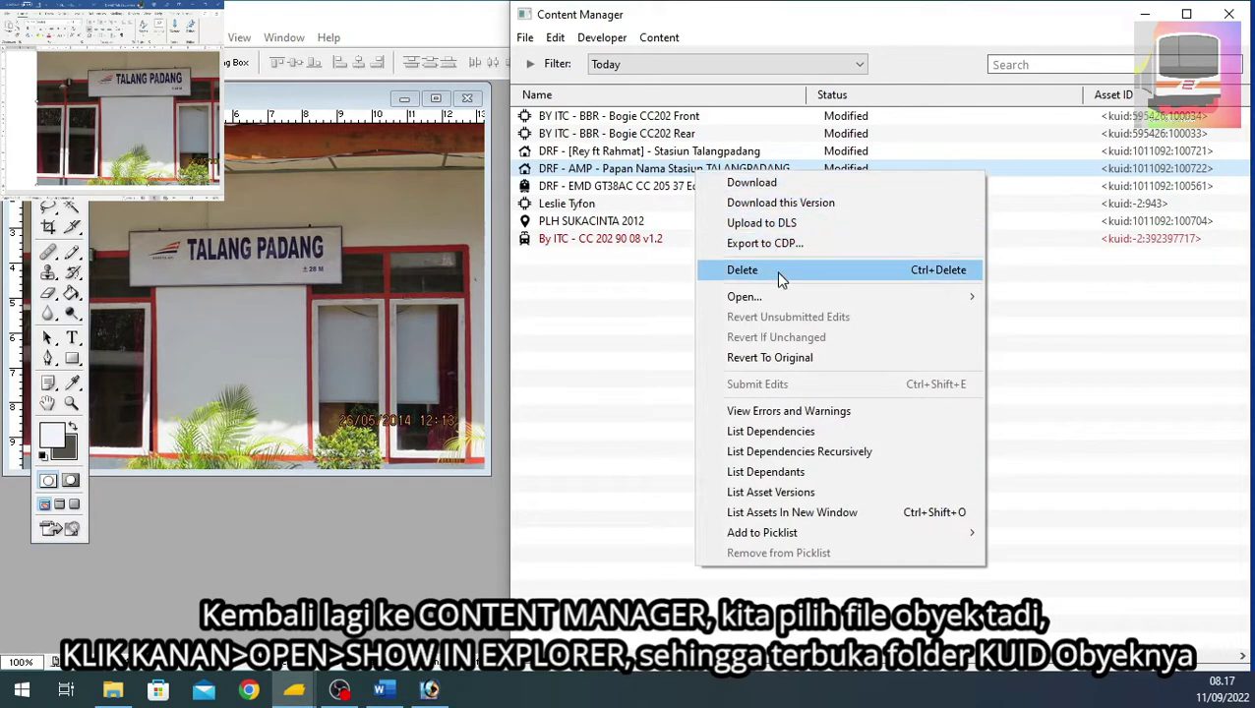
{"action": "left_click", "coordinate": [1052, 317]}
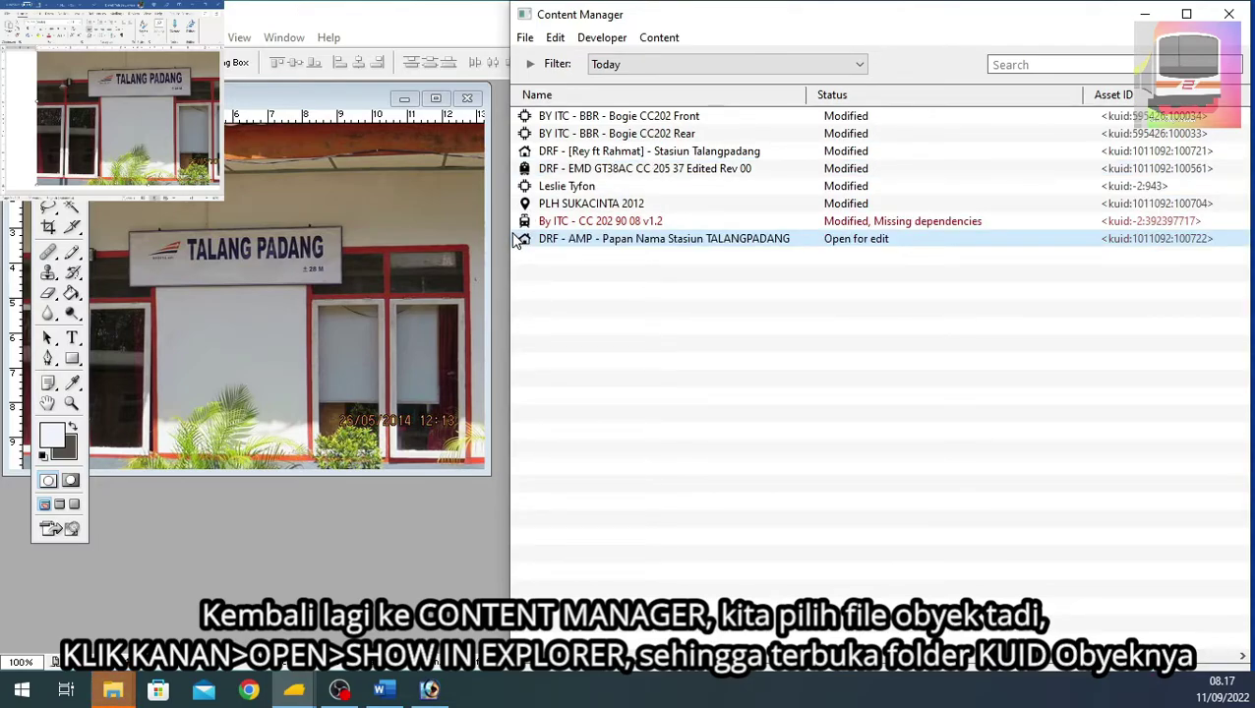
Bring up the asset's kuid folder as Extra large icons and scroll to rtm_0001.
{"action": "left_click", "coordinate": [113, 691]}
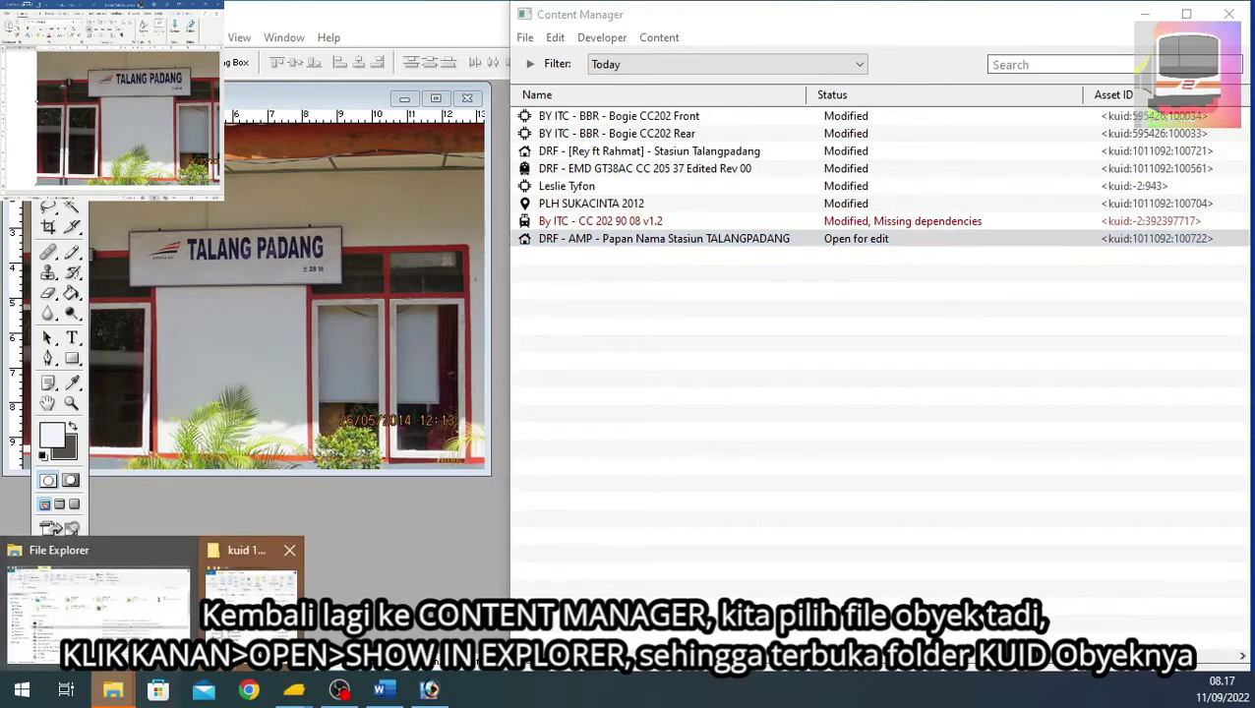
{"action": "left_click", "coordinate": [251, 590]}
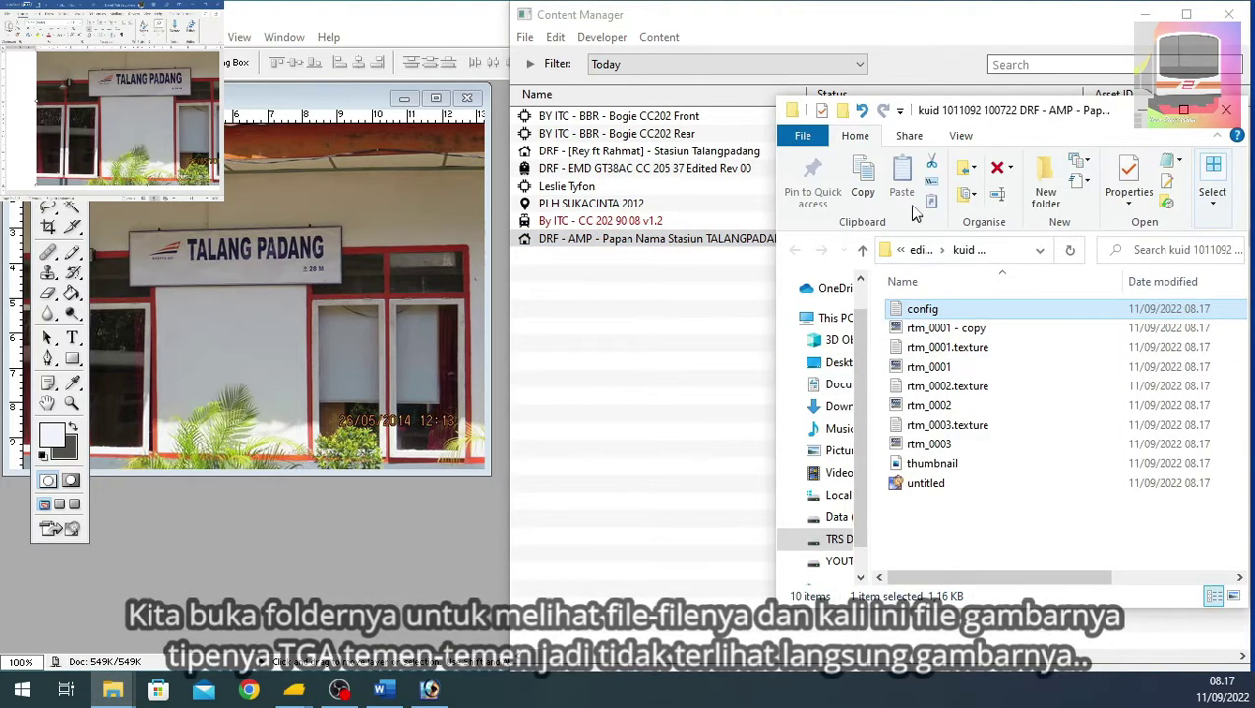
{"action": "left_click", "coordinate": [959, 136]}
{"action": "left_click", "coordinate": [880, 162]}
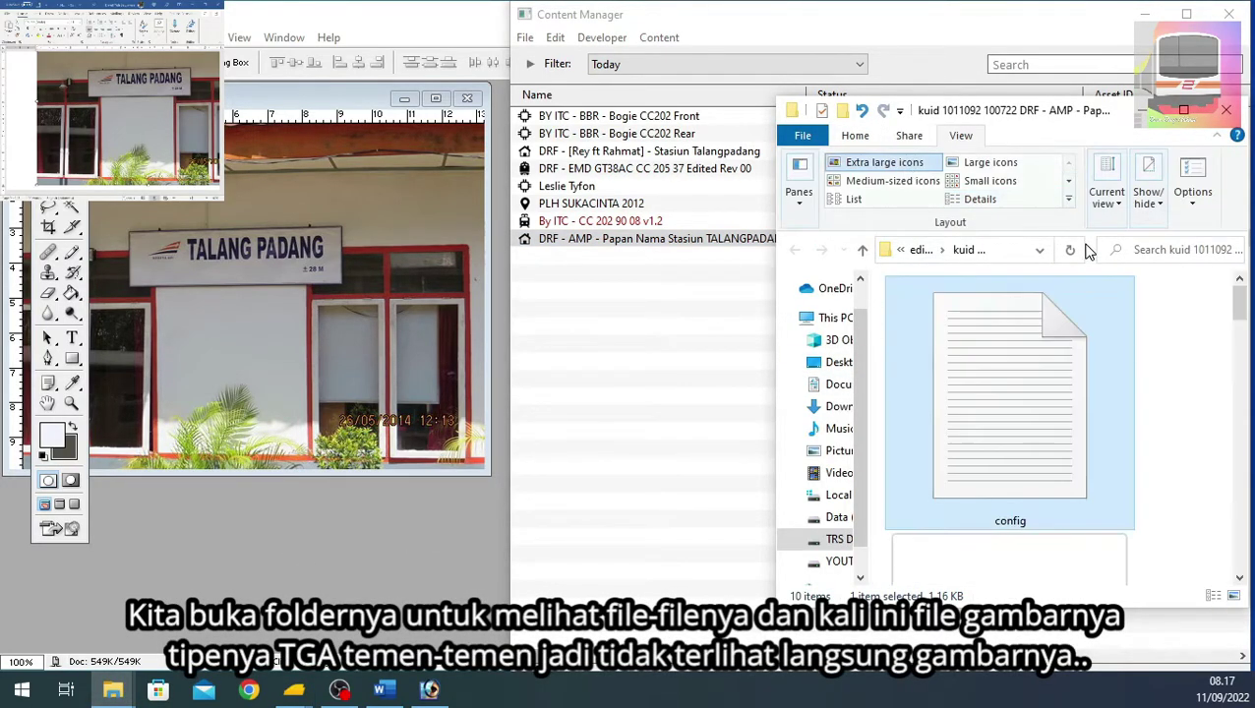
{"action": "scroll", "coordinate": [1050, 379], "scroll_direction": "down", "scroll_amount": 2}
{"action": "scroll", "coordinate": [1049, 380], "scroll_direction": "down", "scroll_amount": 2}
{"action": "scroll", "coordinate": [1050, 379], "scroll_direction": "down", "scroll_amount": 2}
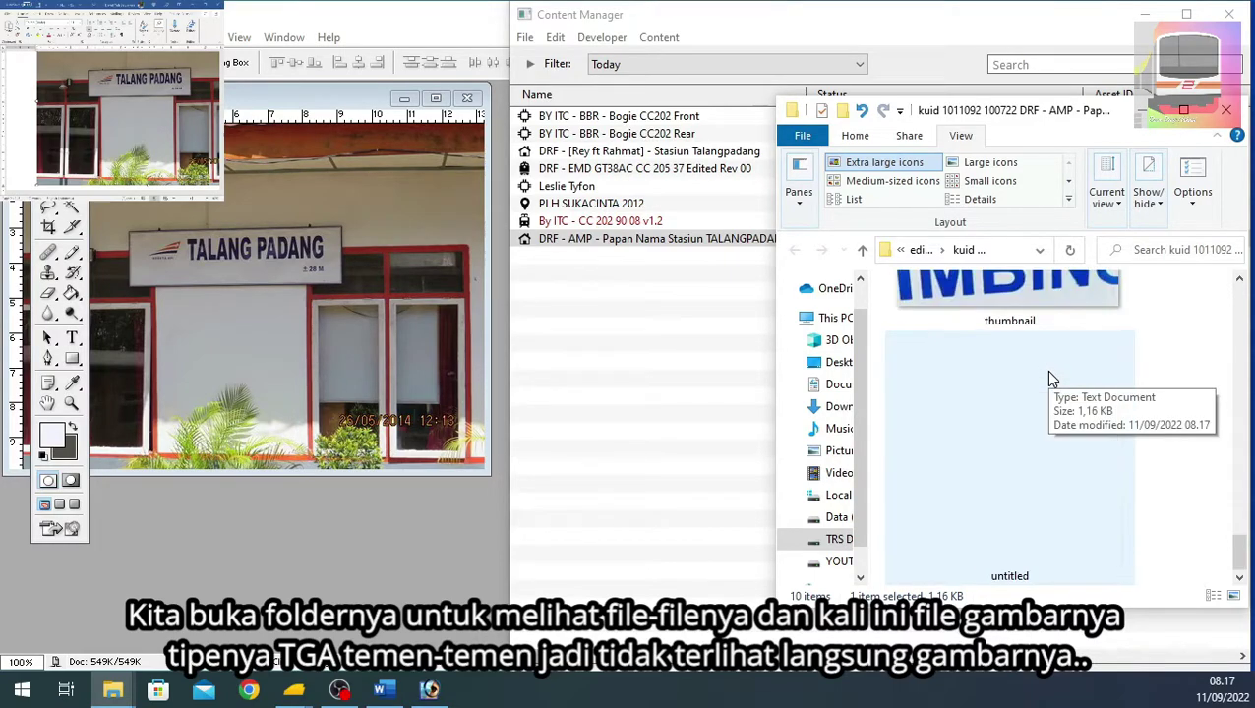
{"action": "scroll", "coordinate": [1045, 370], "scroll_direction": "up", "scroll_amount": 1}
{"action": "scroll", "coordinate": [1046, 370], "scroll_direction": "down", "scroll_amount": 1}
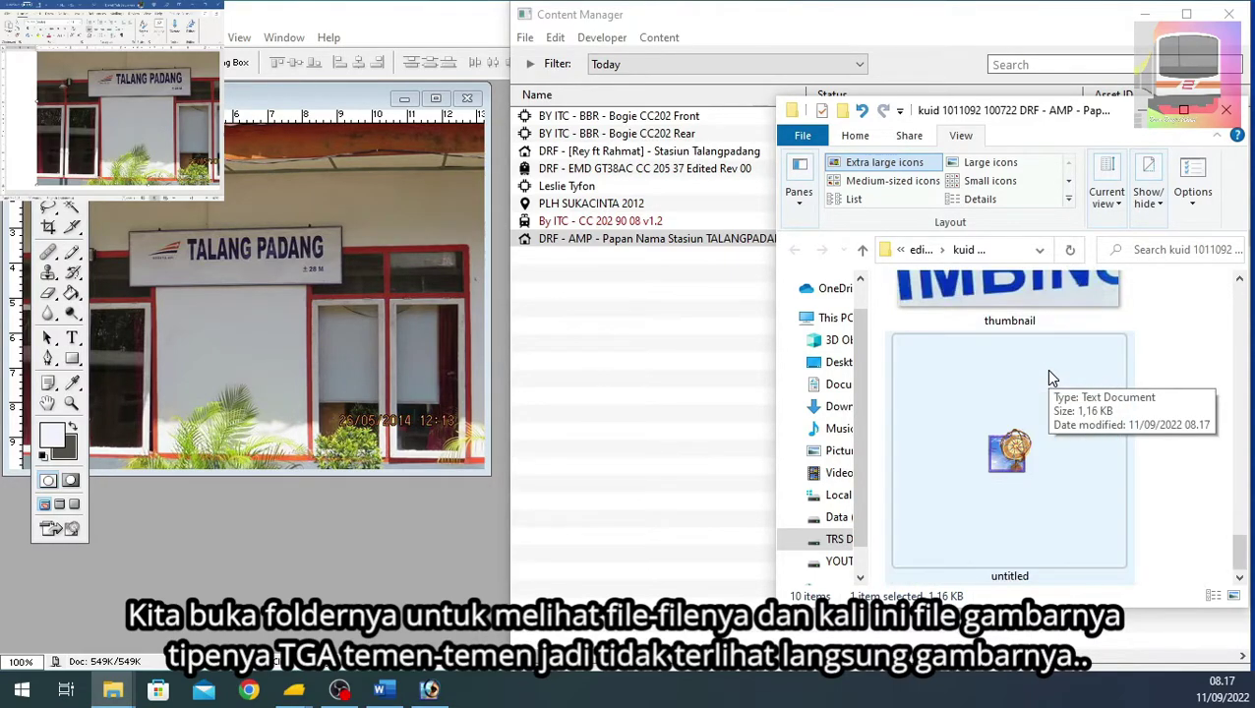
{"action": "scroll", "coordinate": [1045, 369], "scroll_direction": "up", "scroll_amount": 3}
{"action": "scroll", "coordinate": [1045, 368], "scroll_direction": "up", "scroll_amount": 3}
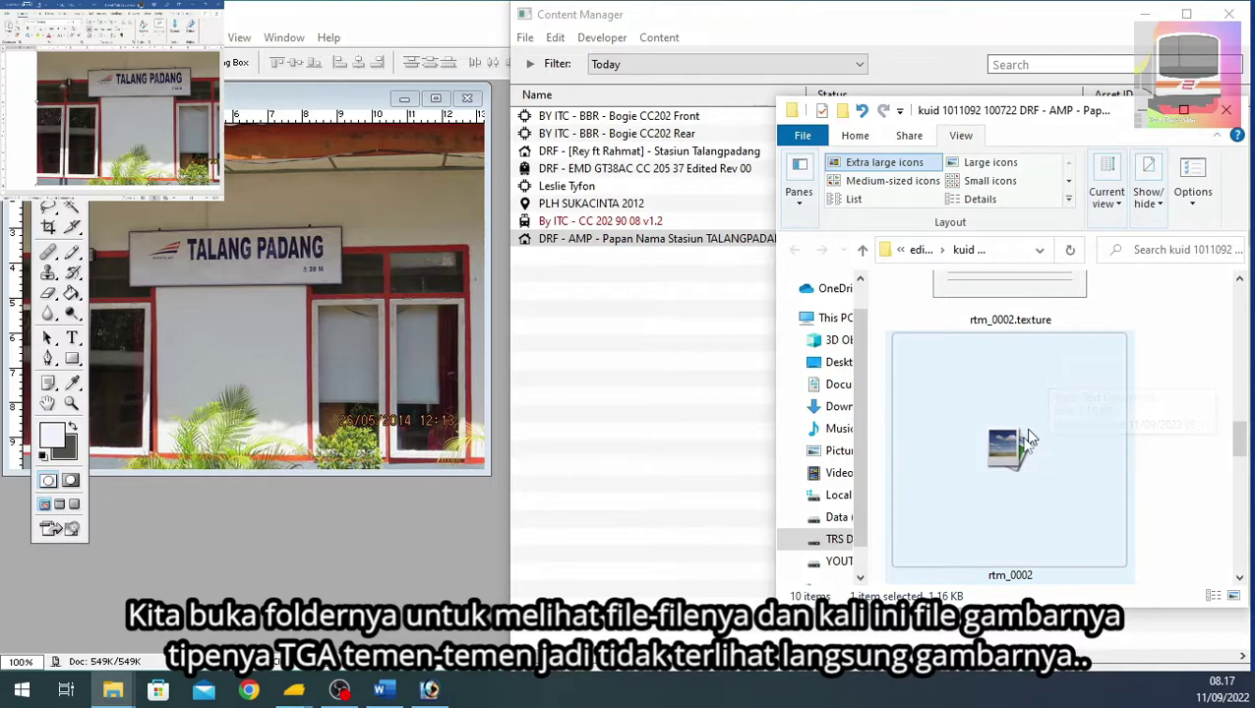
{"action": "scroll", "coordinate": [1020, 461], "scroll_direction": "up", "scroll_amount": 2}
{"action": "scroll", "coordinate": [1020, 460], "scroll_direction": "down", "scroll_amount": 1}
{"action": "scroll", "coordinate": [1020, 460], "scroll_direction": "up", "scroll_amount": 1}
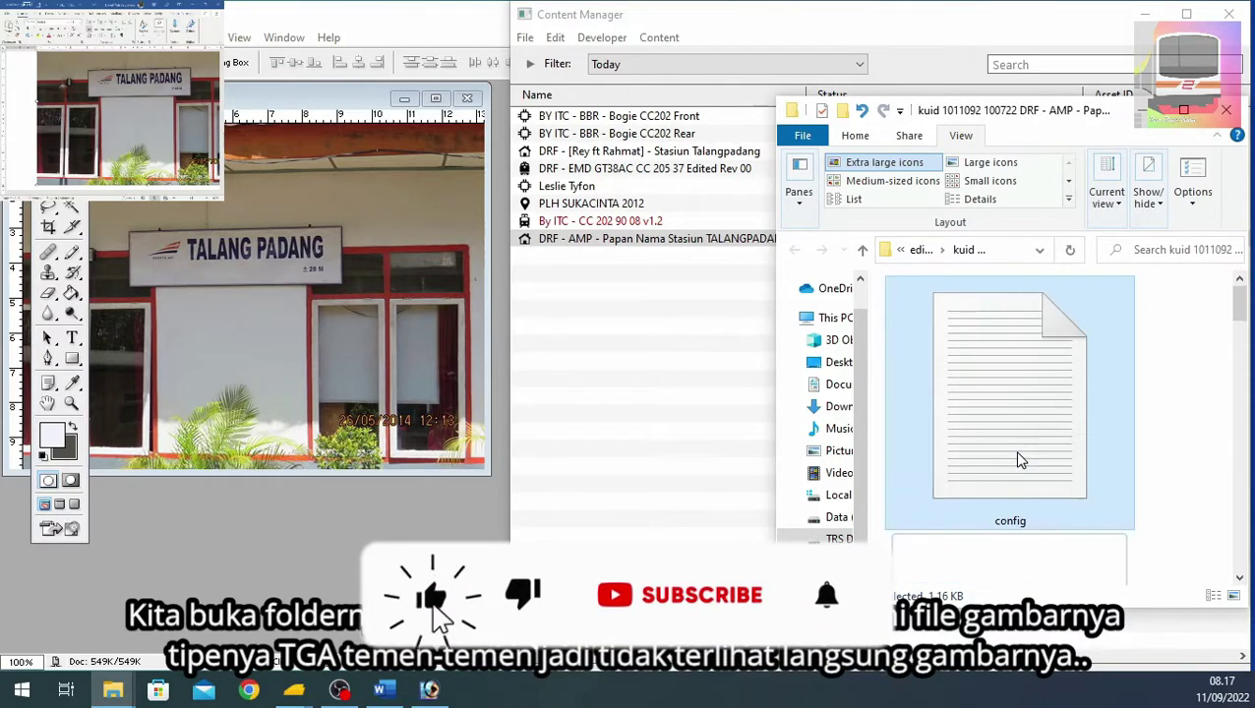
{"action": "scroll", "coordinate": [1020, 460], "scroll_direction": "down", "scroll_amount": 1}
{"action": "scroll", "coordinate": [1021, 460], "scroll_direction": "down", "scroll_amount": 1}
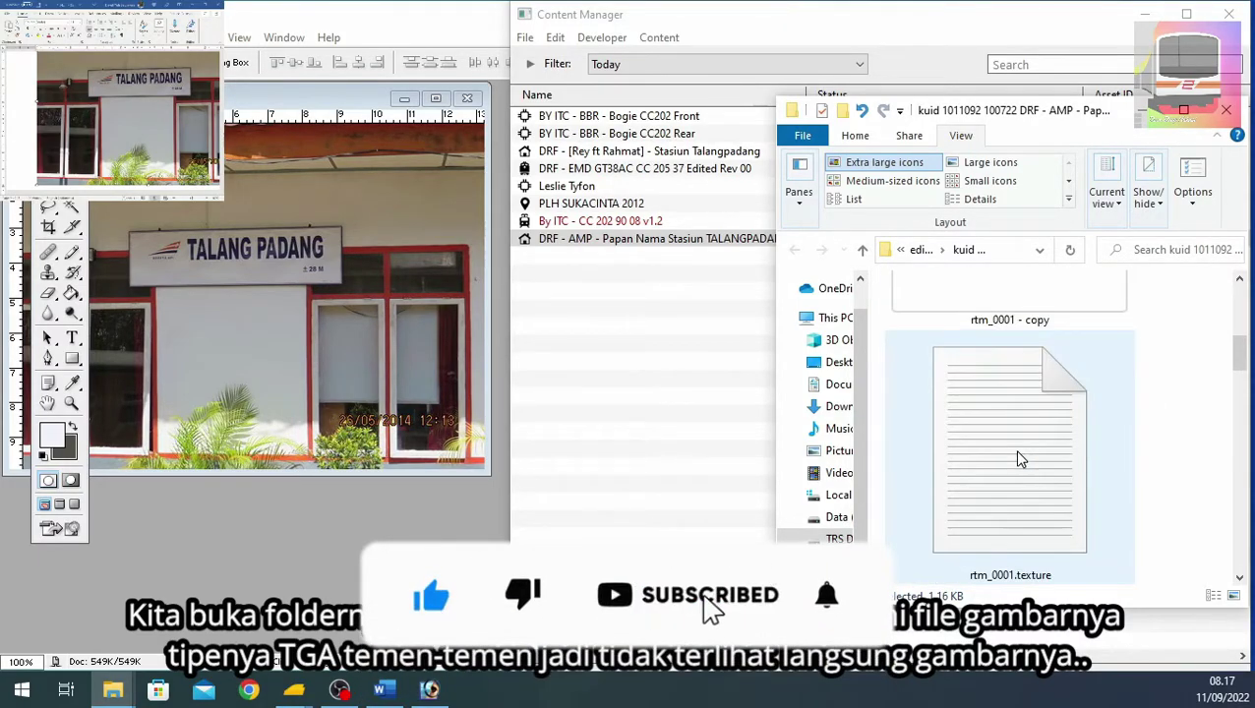
{"action": "scroll", "coordinate": [1020, 460], "scroll_direction": "up", "scroll_amount": 1}
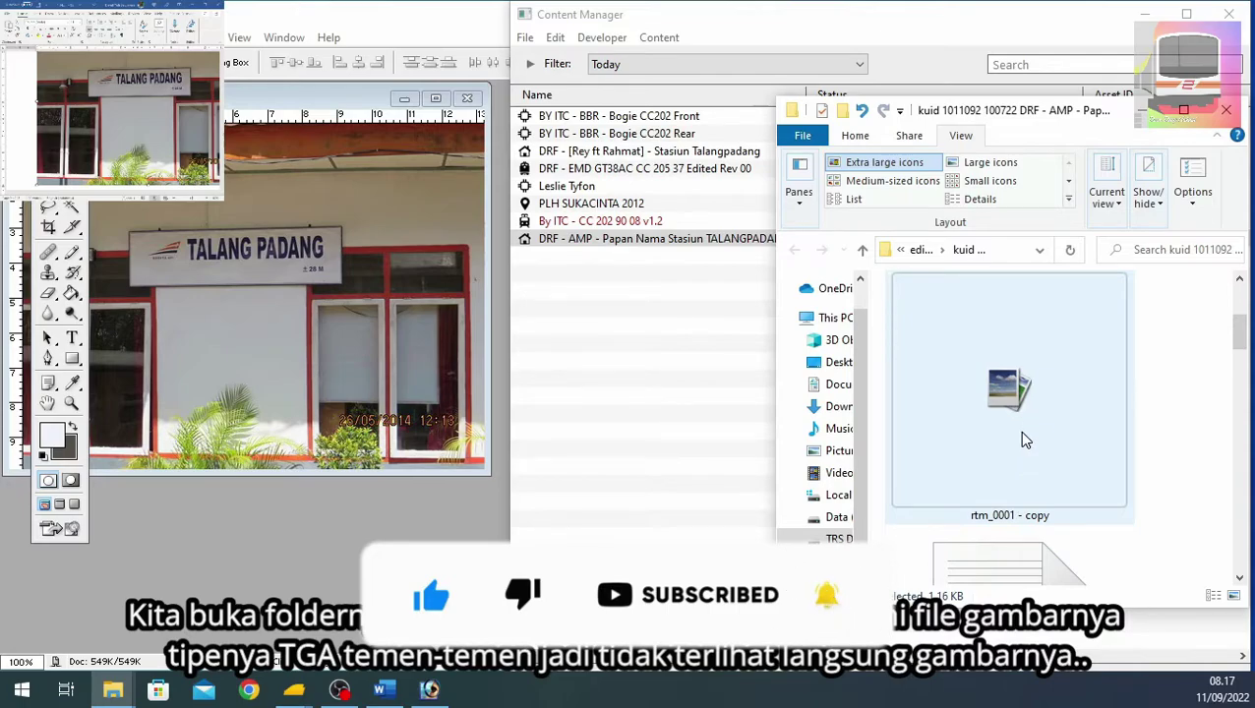
{"action": "scroll", "coordinate": [1023, 442], "scroll_direction": "down", "scroll_amount": 1}
{"action": "scroll", "coordinate": [1028, 433], "scroll_direction": "up", "scroll_amount": 1}
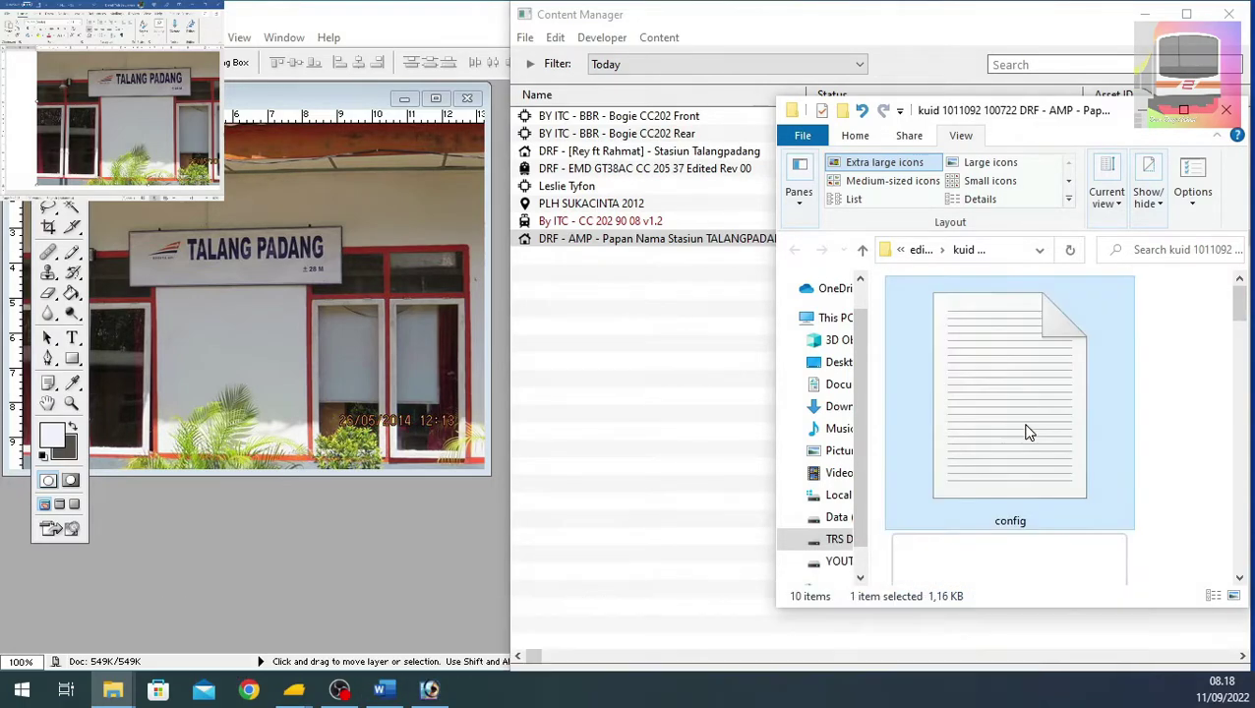
{"action": "scroll", "coordinate": [1028, 433], "scroll_direction": "down", "scroll_amount": 1}
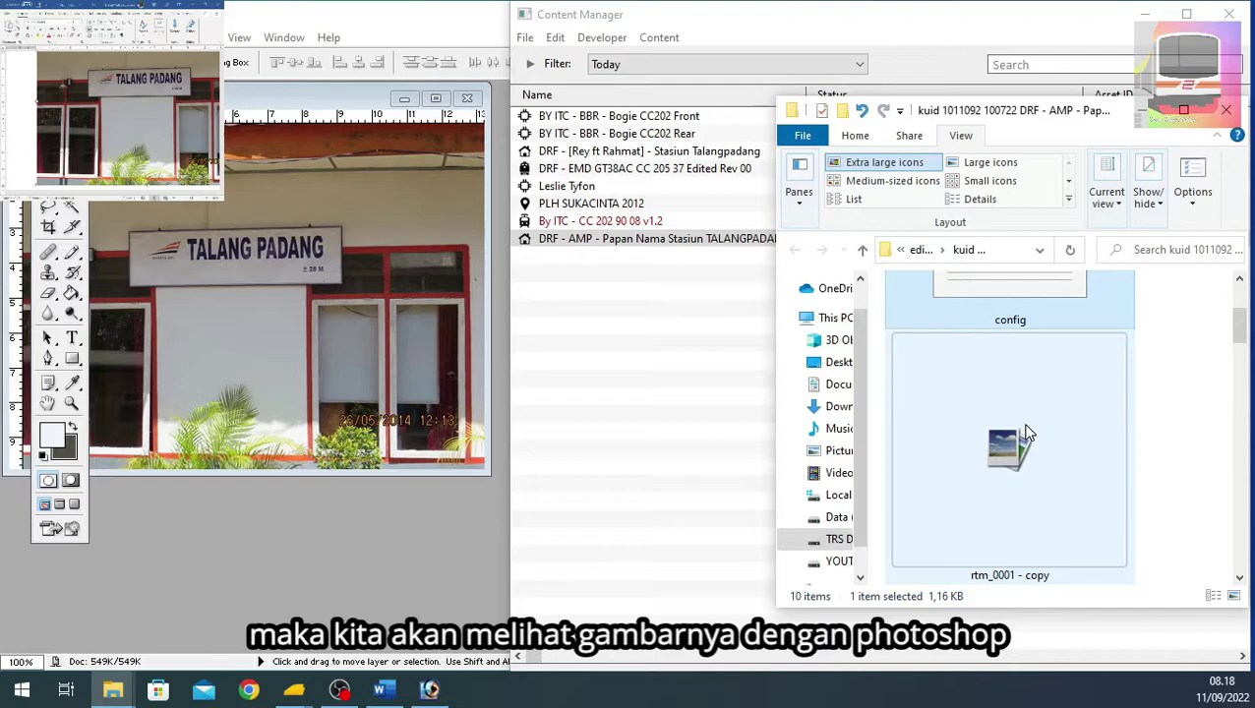
{"action": "scroll", "coordinate": [1026, 433], "scroll_direction": "down", "scroll_amount": 1}
{"action": "scroll", "coordinate": [1027, 432], "scroll_direction": "down", "scroll_amount": 1}
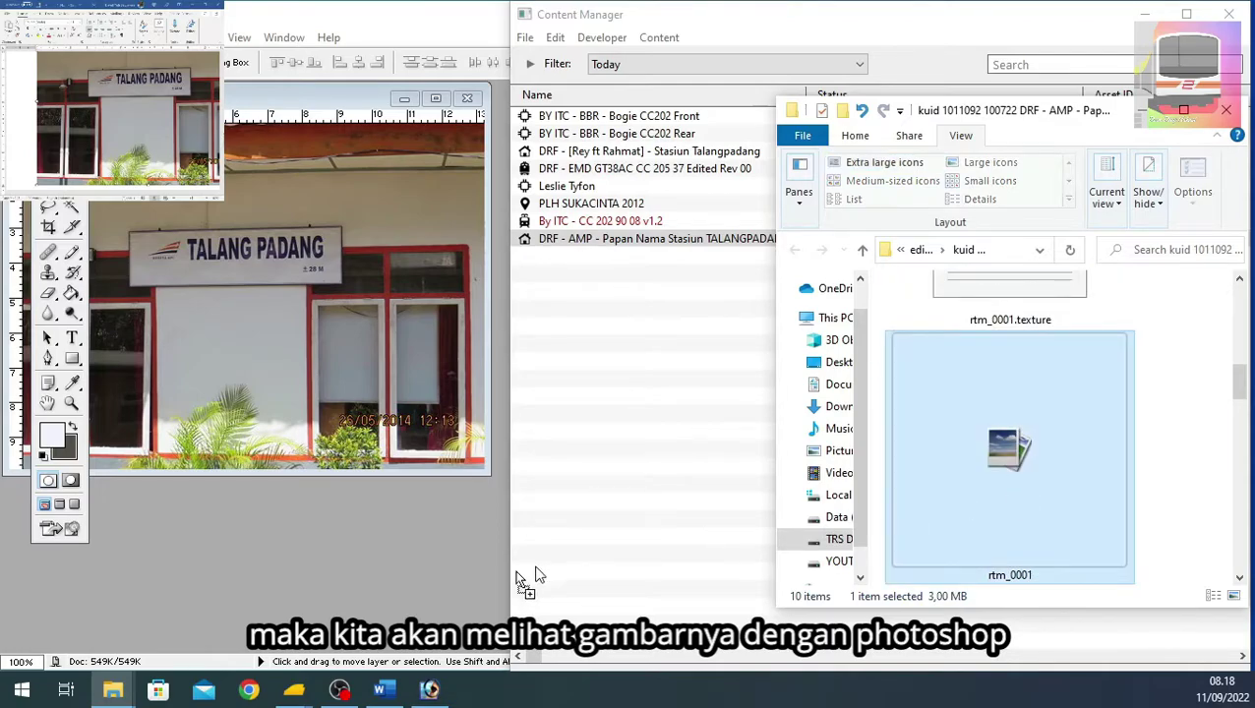
Open rtm_0001.tga in Photoshop, move it beside the TALANG PADANG photo, and bring the photo forward.
{"action": "left_click_drag", "start_coordinate": [1028, 507], "coordinate": [368, 581]}
{"action": "left_click_drag", "start_coordinate": [411, 106], "coordinate": [476, 387]}
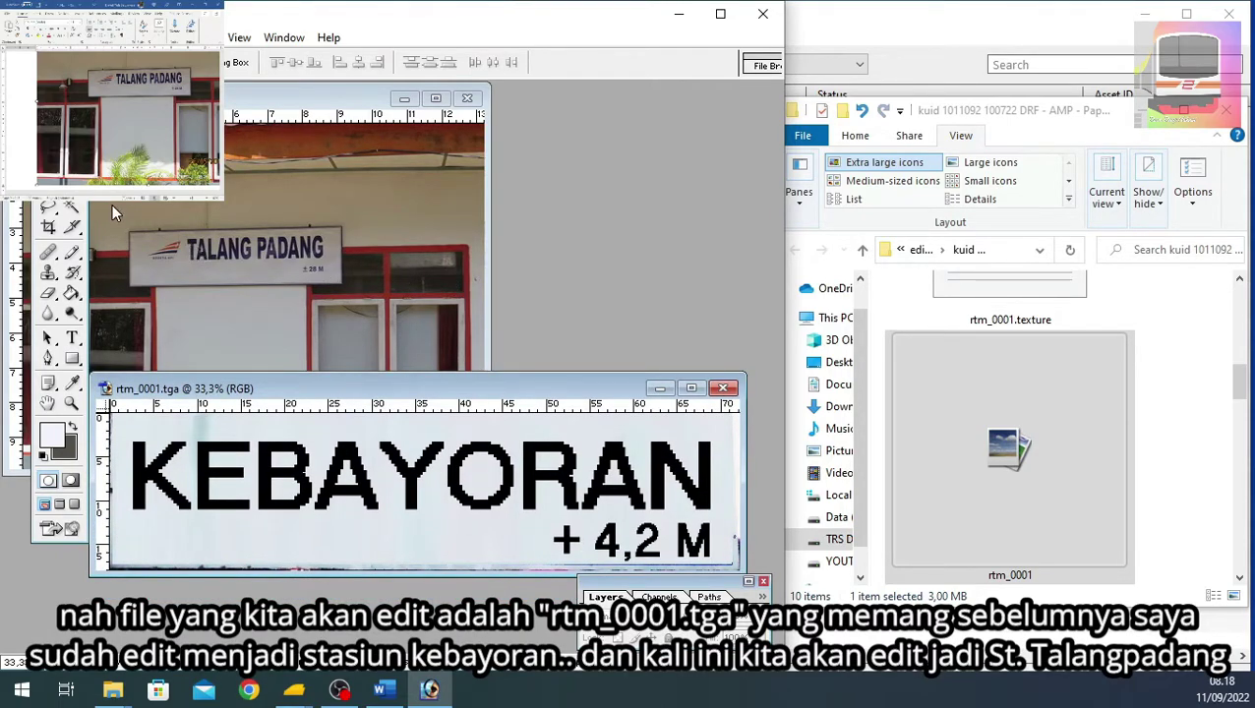
{"action": "key", "text": "m"}
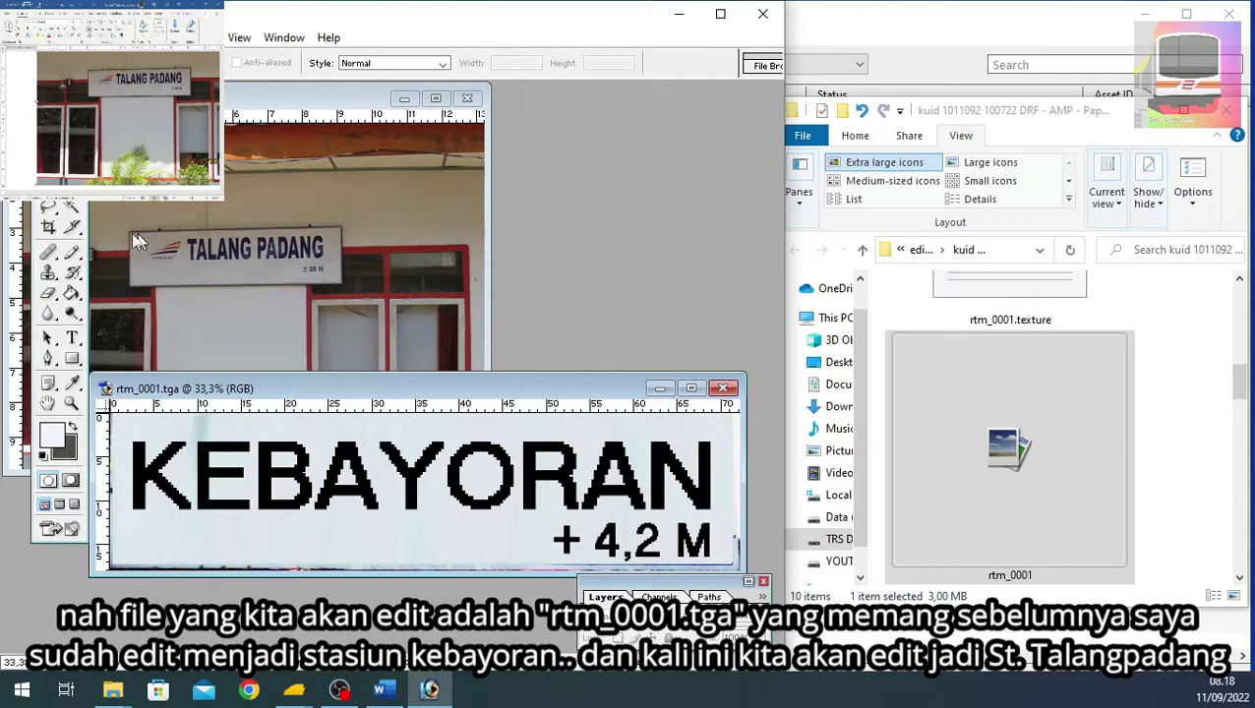
{"action": "left_click", "coordinate": [71, 404]}
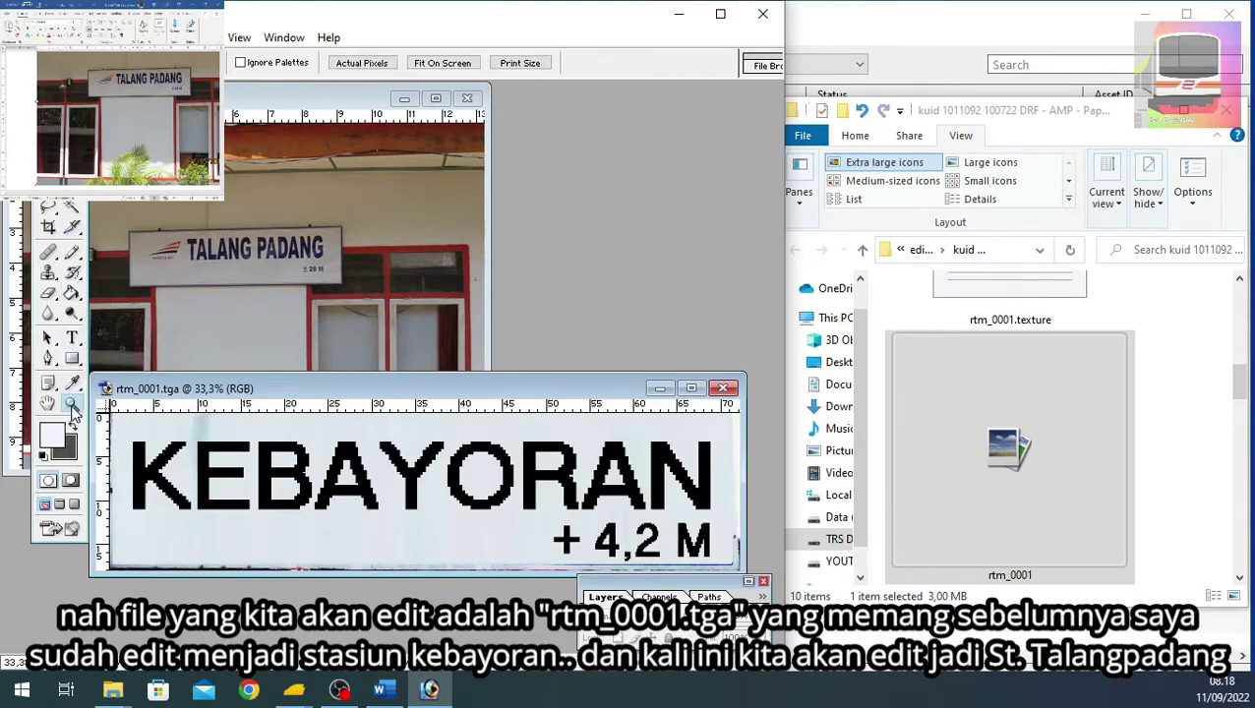
{"action": "left_click", "coordinate": [143, 254]}
Zoom into the photo's TALANG PADANG sign, marquee-select it, and move it into rtm_0001.tga as Layer 1.
{"action": "left_click_drag", "start_coordinate": [129, 230], "coordinate": [344, 291]}
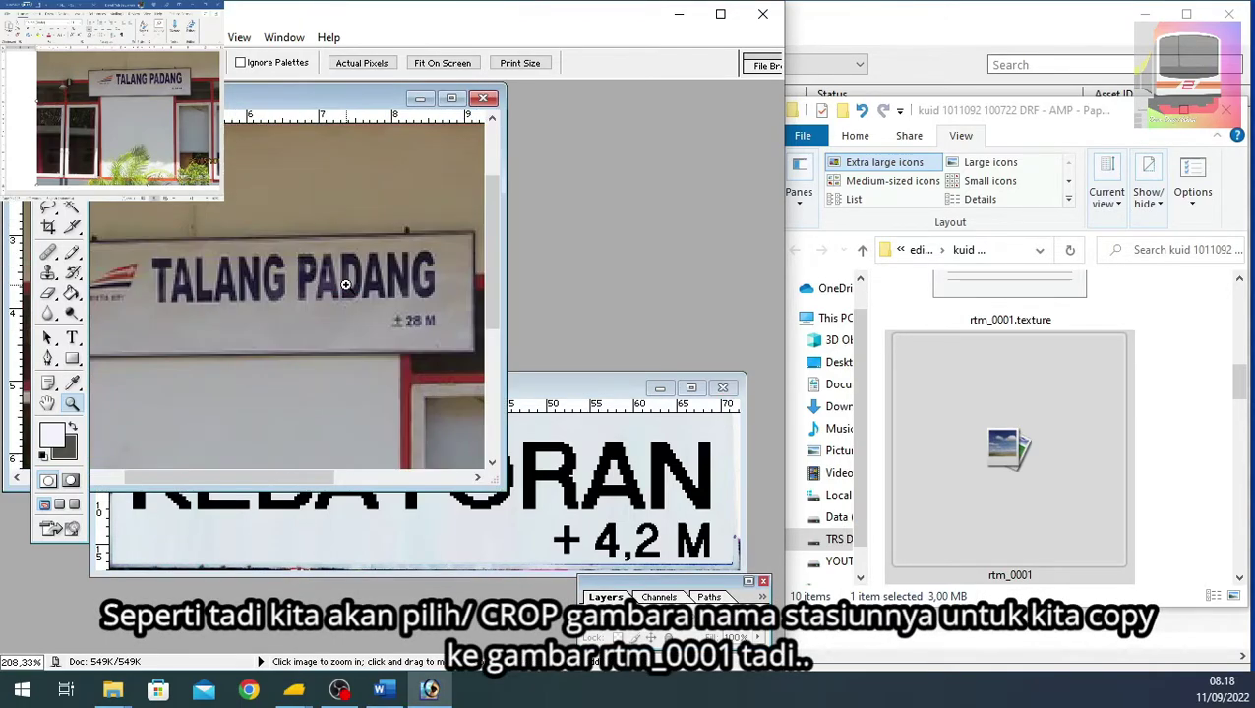
{"action": "left_click", "coordinate": [51, 192]}
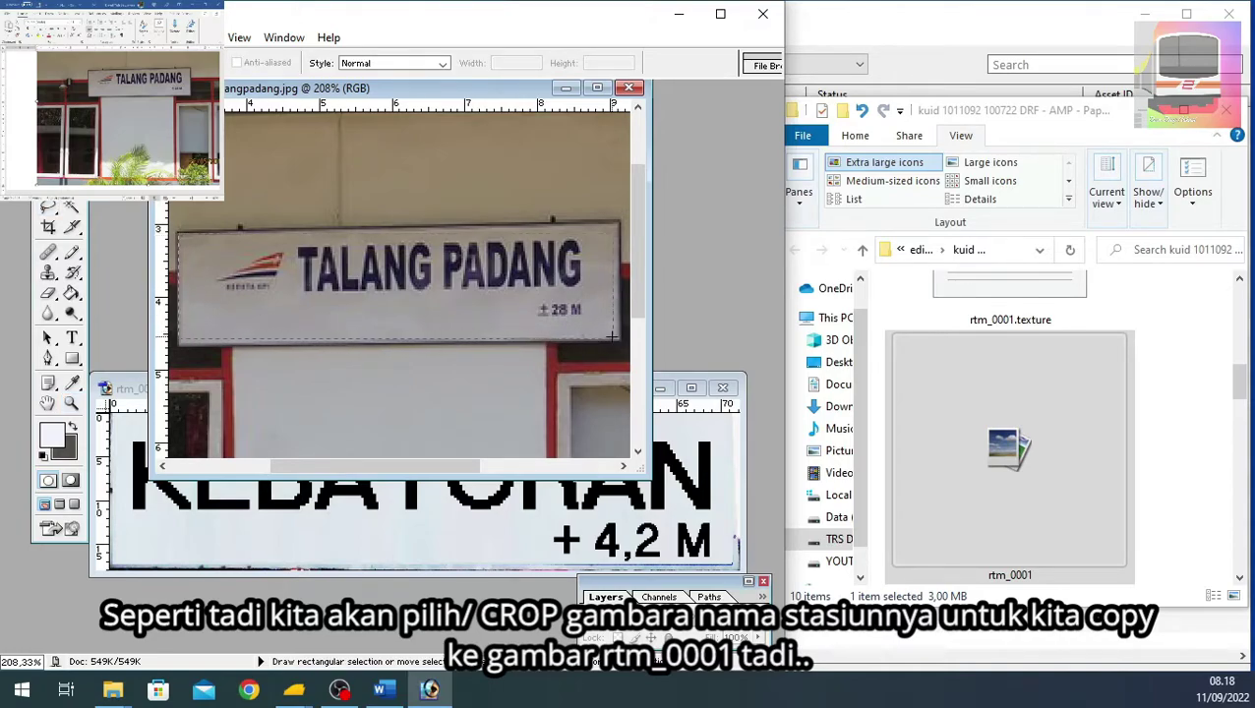
{"action": "left_click_drag", "start_coordinate": [612, 336], "coordinate": [590, 323]}
{"action": "left_click_drag", "start_coordinate": [596, 332], "coordinate": [597, 335]}
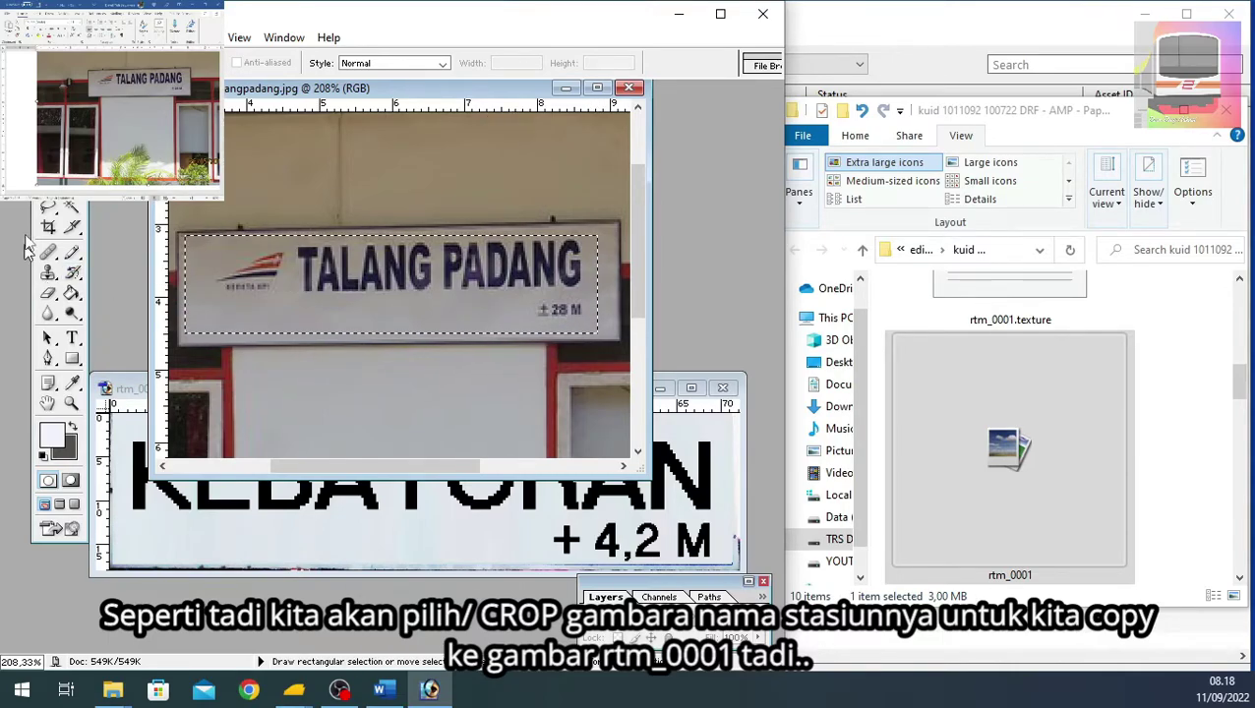
{"action": "key", "text": "v"}
{"action": "left_click_drag", "start_coordinate": [590, 324], "coordinate": [397, 527]}
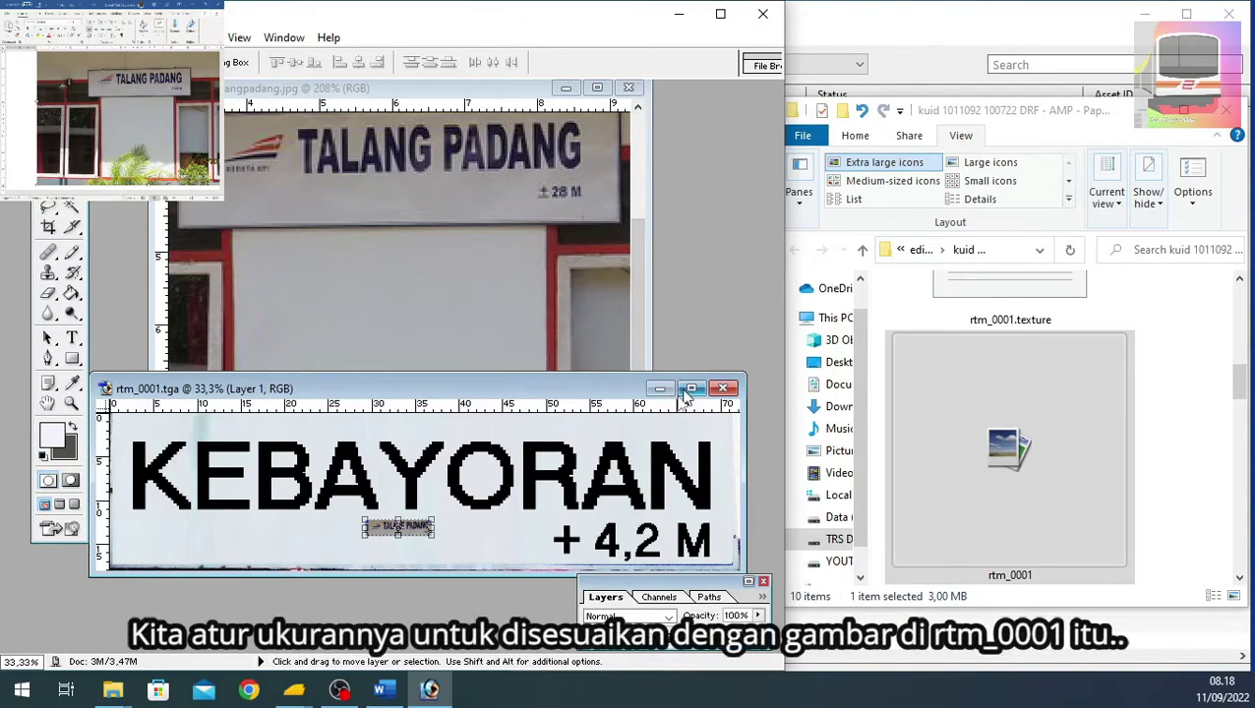
Scale the TALANG PADANG layer to about 921.5% over the KEBAYORAN board, position it, and commit.
{"action": "left_click_drag", "start_coordinate": [394, 389], "coordinate": [393, 222]}
{"action": "left_click_drag", "start_coordinate": [747, 406], "coordinate": [784, 523]}
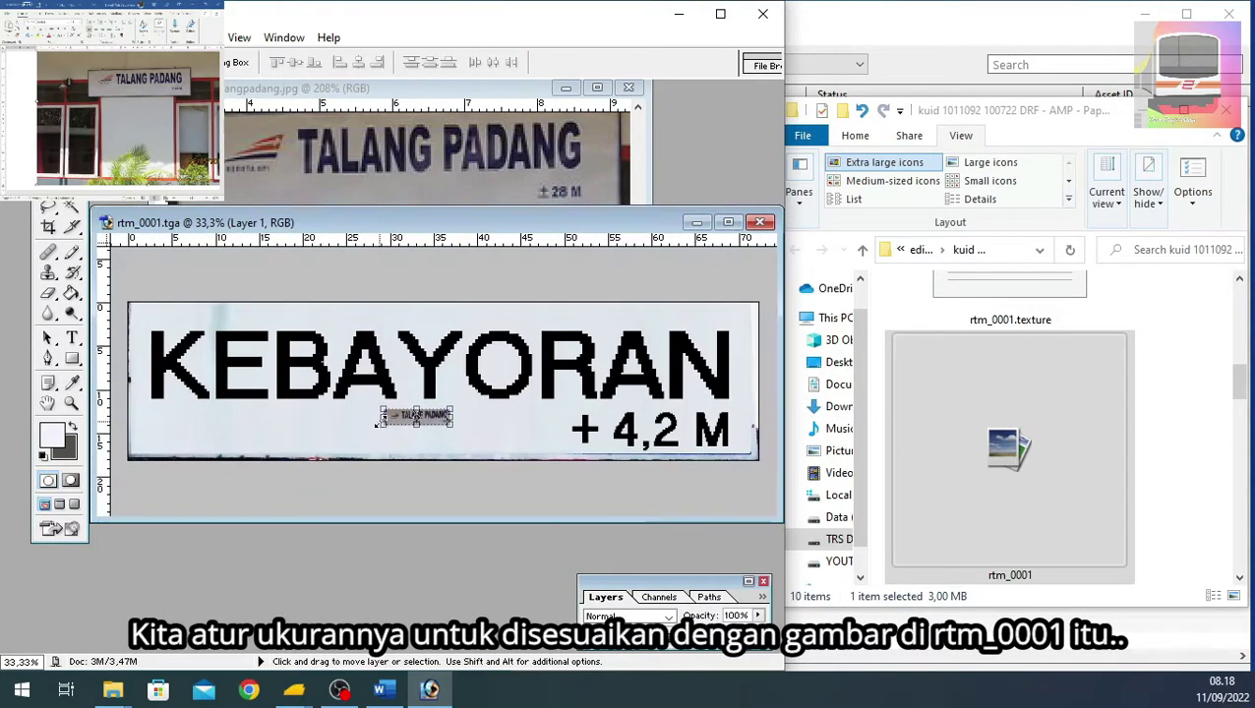
{"action": "mouse_move", "coordinate": [413, 416]}
{"action": "left_mouse_down"}
{"action": "mouse_move", "coordinate": [163, 309]}
{"action": "mouse_move", "coordinate": [450, 445]}
{"action": "mouse_move", "coordinate": [758, 462]}
{"action": "left_mouse_up"}
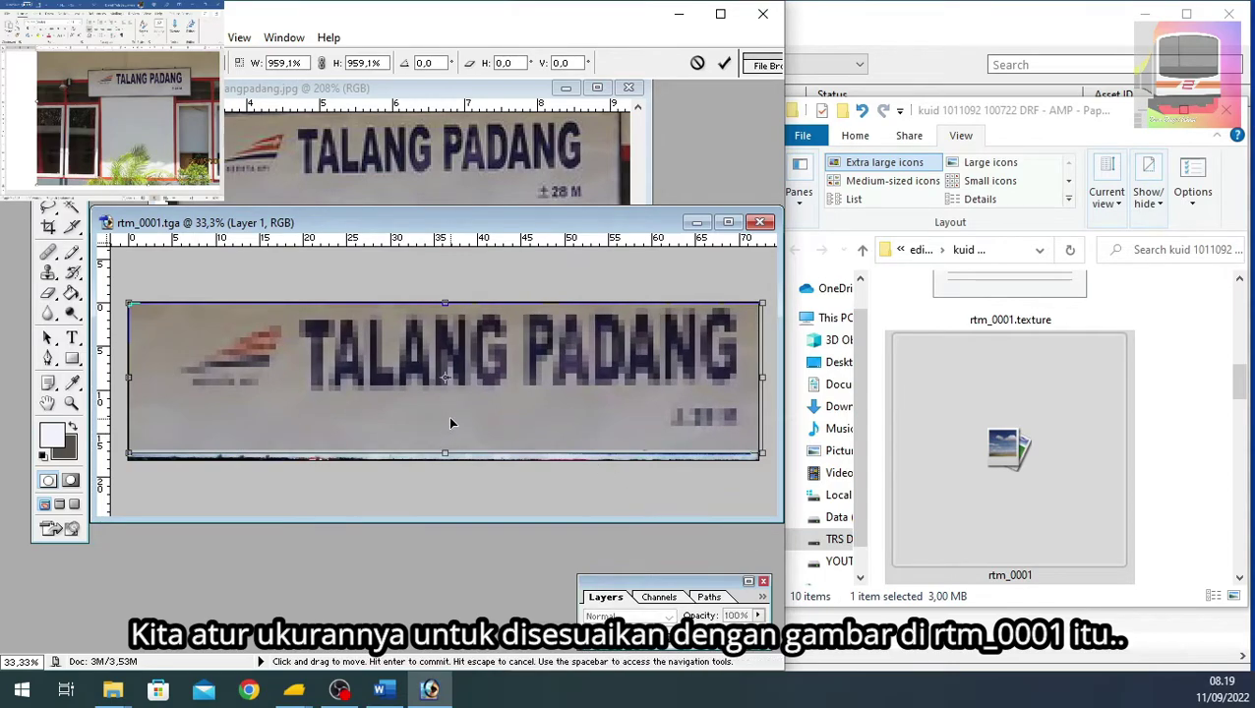
{"action": "left_click_drag", "start_coordinate": [762, 309], "coordinate": [738, 315]}
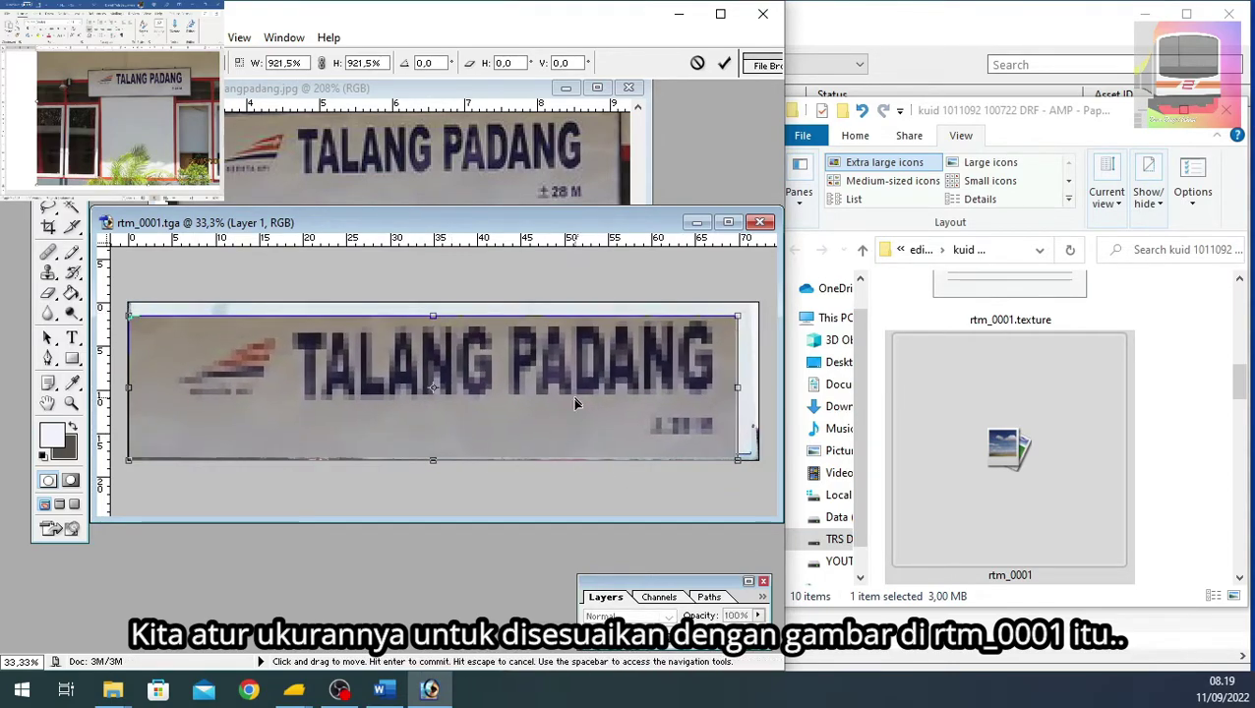
{"action": "left_click_drag", "start_coordinate": [566, 383], "coordinate": [571, 379]}
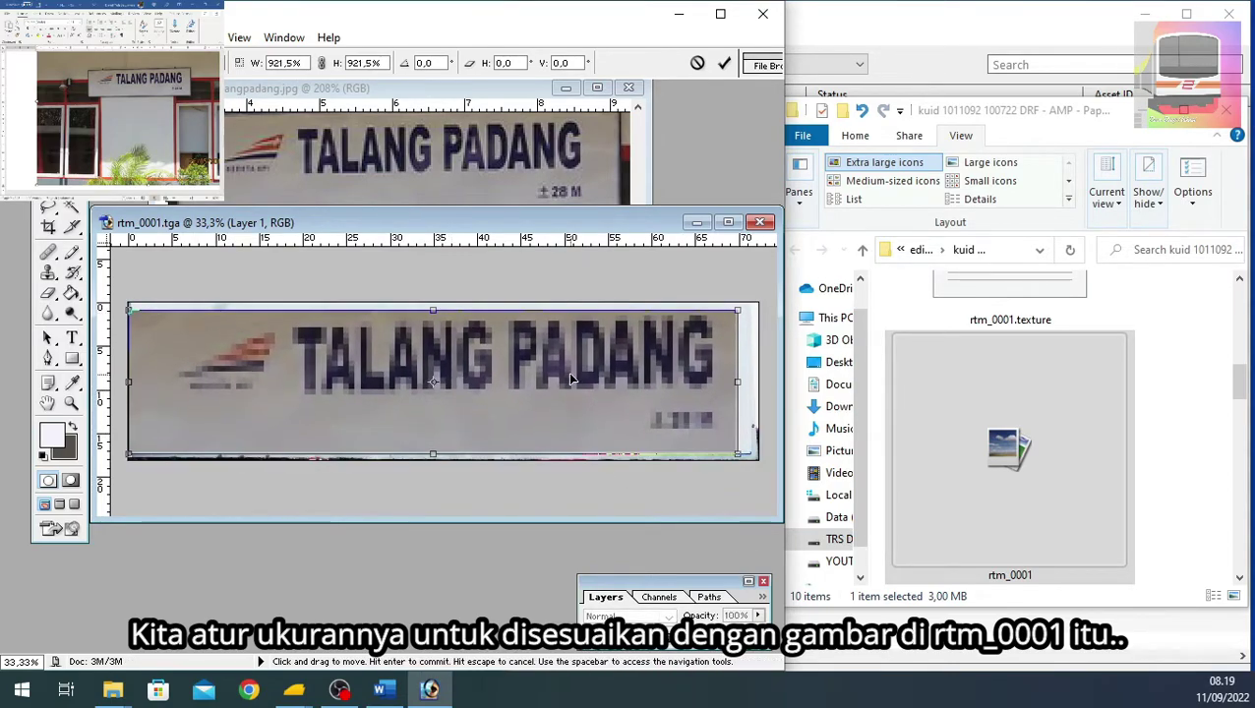
{"action": "left_click", "coordinate": [724, 62]}
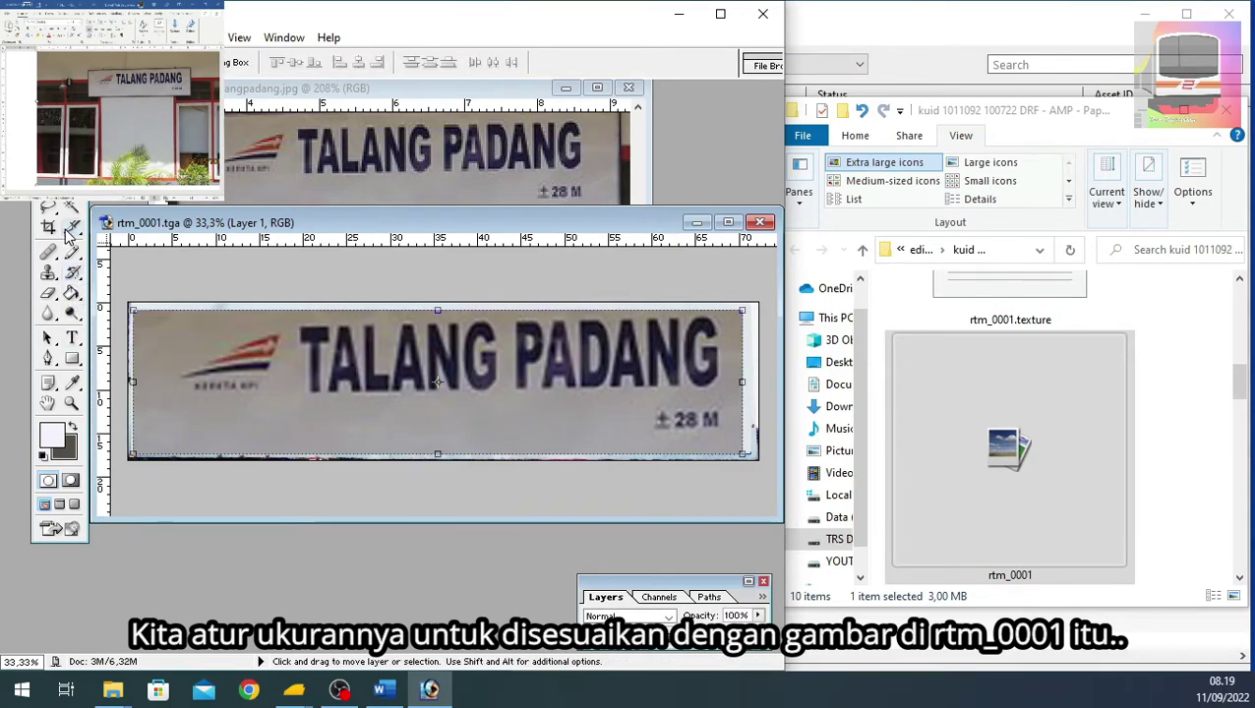
Copy a blank patch of grey sign background onto its own new layer.
{"action": "key", "text": "m"}
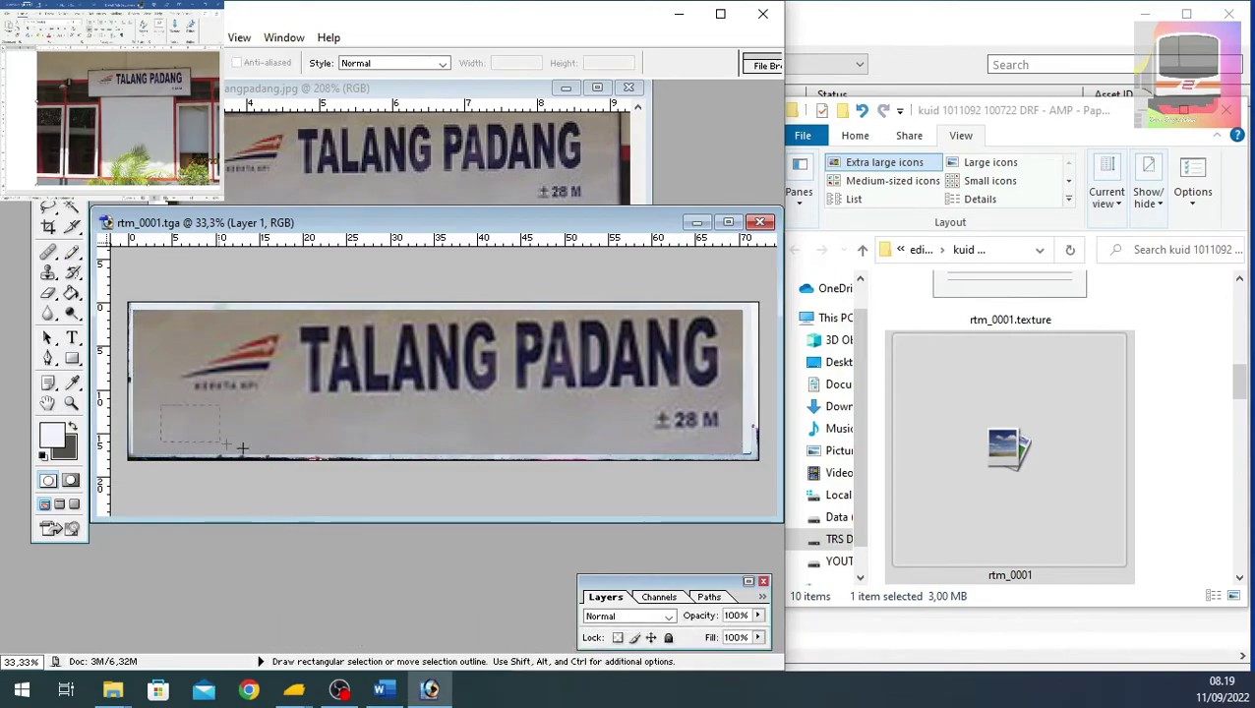
{"action": "left_click_drag", "start_coordinate": [163, 406], "coordinate": [479, 447]}
{"action": "right_click", "coordinate": [236, 433]}
{"action": "left_click", "coordinate": [310, 232]}
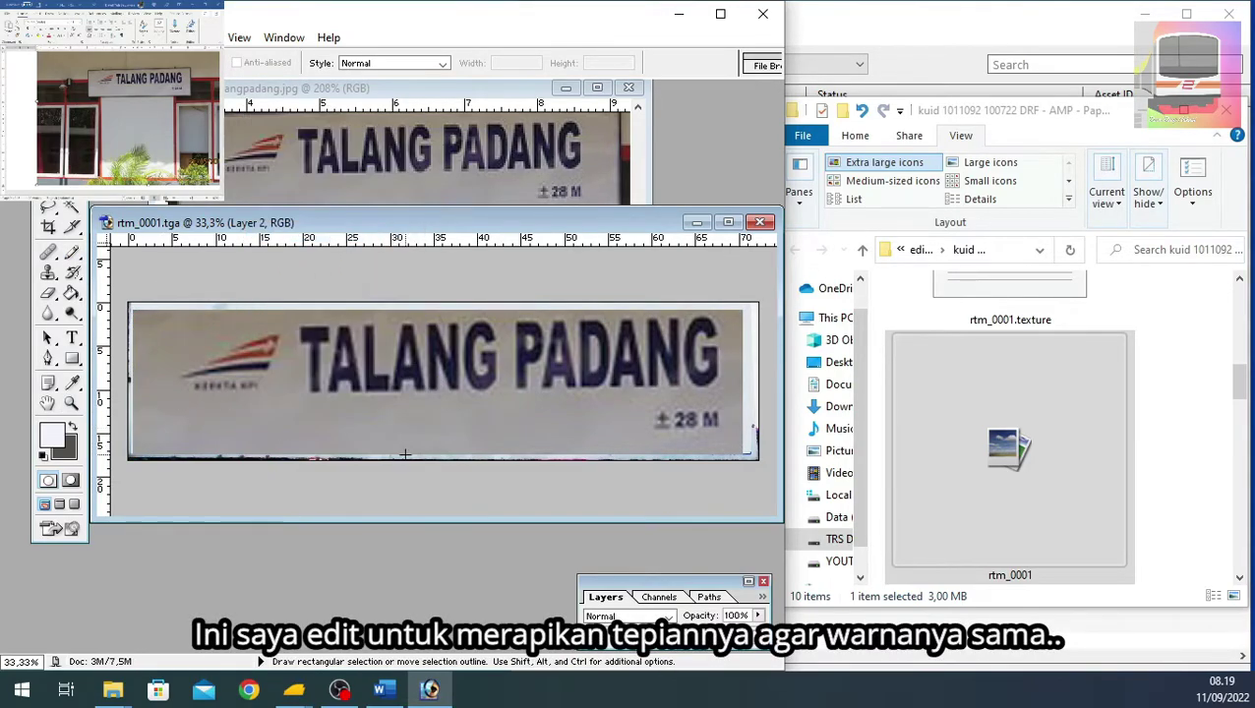
Stretch Layer 2 across the whole texture, put Layer 1 above it, and close talangpadang.jpg.
{"action": "key", "text": "ctrl+t"}
{"action": "left_click_drag", "start_coordinate": [163, 406], "coordinate": [128, 302]}
{"action": "left_click_drag", "start_coordinate": [479, 448], "coordinate": [758, 460]}
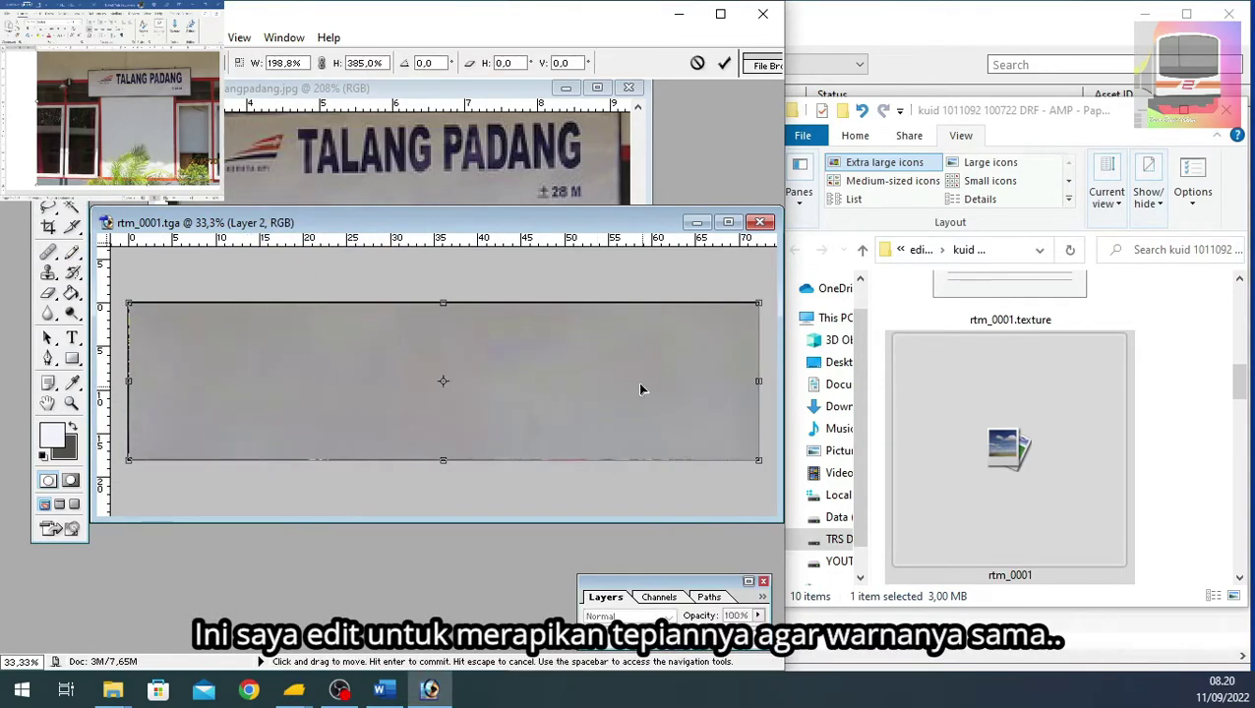
{"action": "left_click", "coordinate": [749, 582]}
{"action": "key", "text": "Return"}
{"action": "left_click_drag", "start_coordinate": [670, 602], "coordinate": [670, 580]}
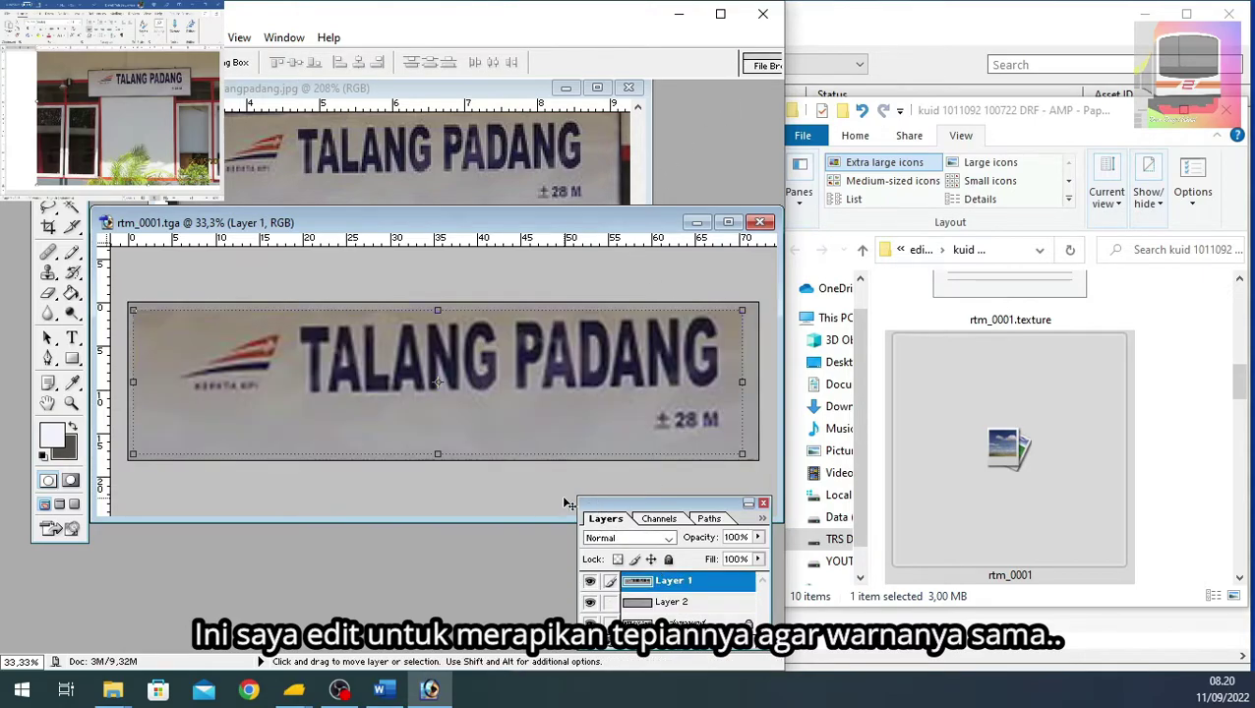
{"action": "left_click", "coordinate": [629, 88]}
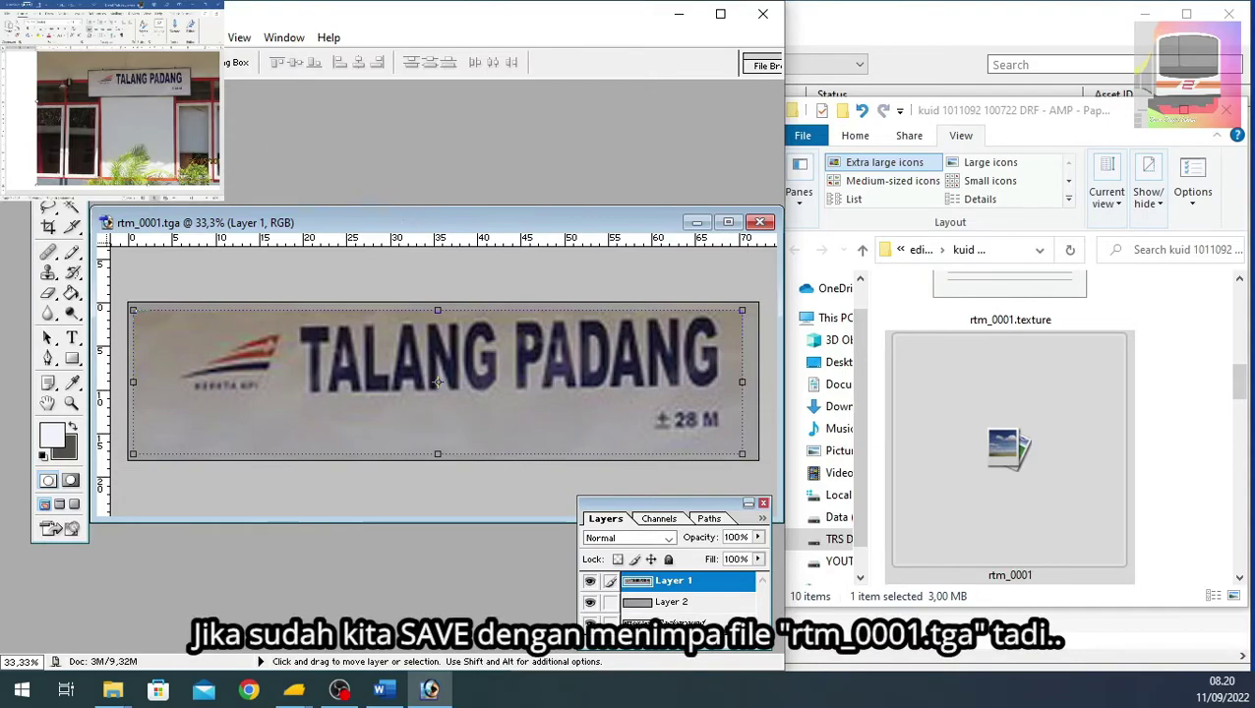
Overwrite rtm_0001 as a 24 bits/pixel Targa file, then close the sign image.
{"action": "left_click", "coordinate": [15, 38]}
{"action": "left_click", "coordinate": [98, 204]}
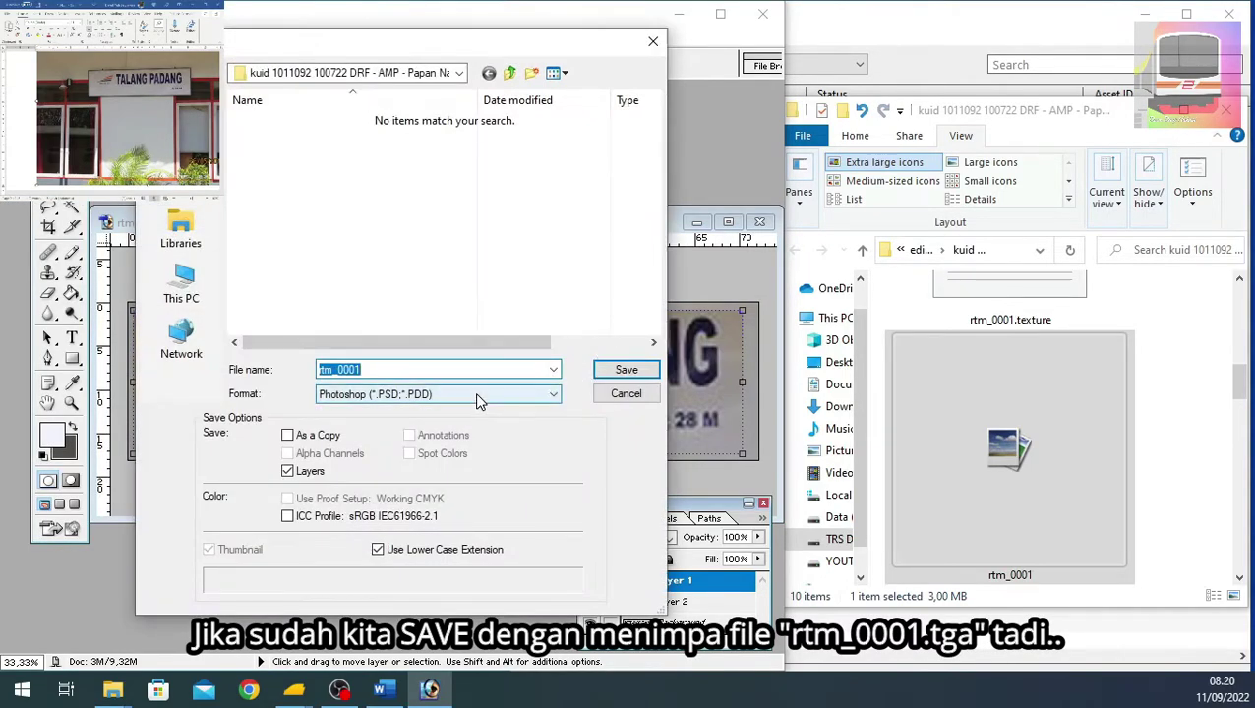
{"action": "left_click", "coordinate": [474, 392]}
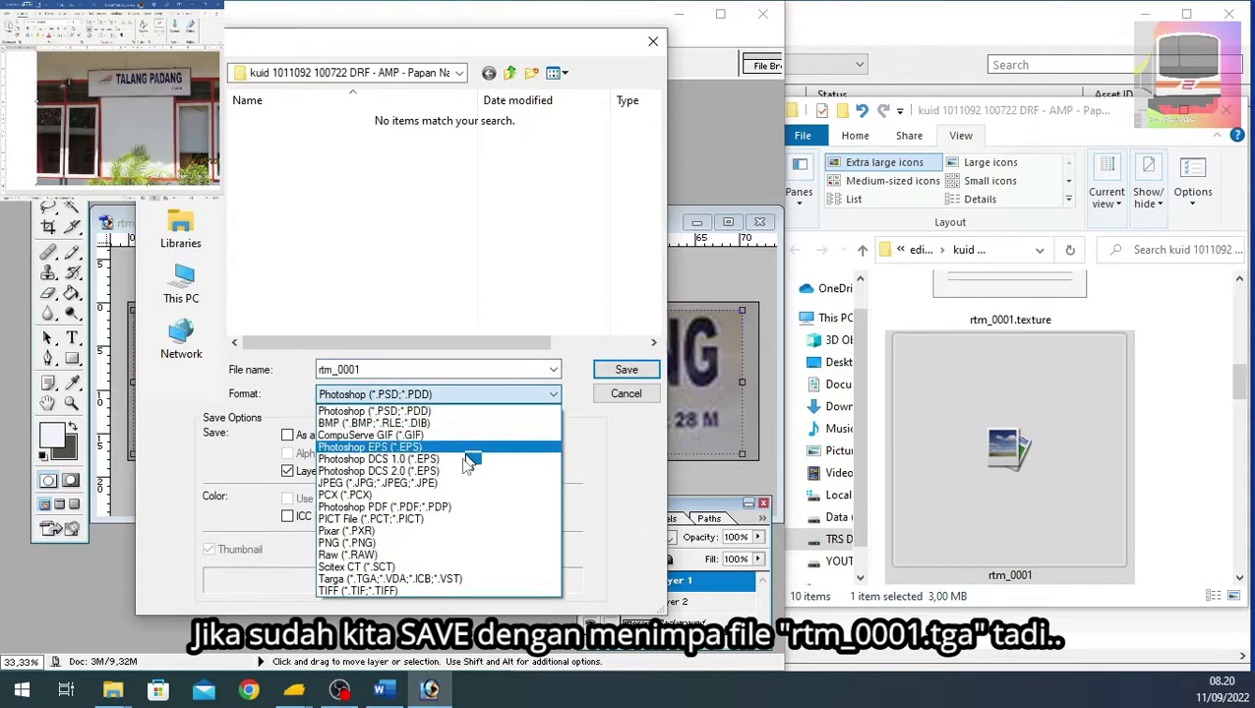
{"action": "left_click", "coordinate": [426, 581]}
{"action": "left_click", "coordinate": [275, 137]}
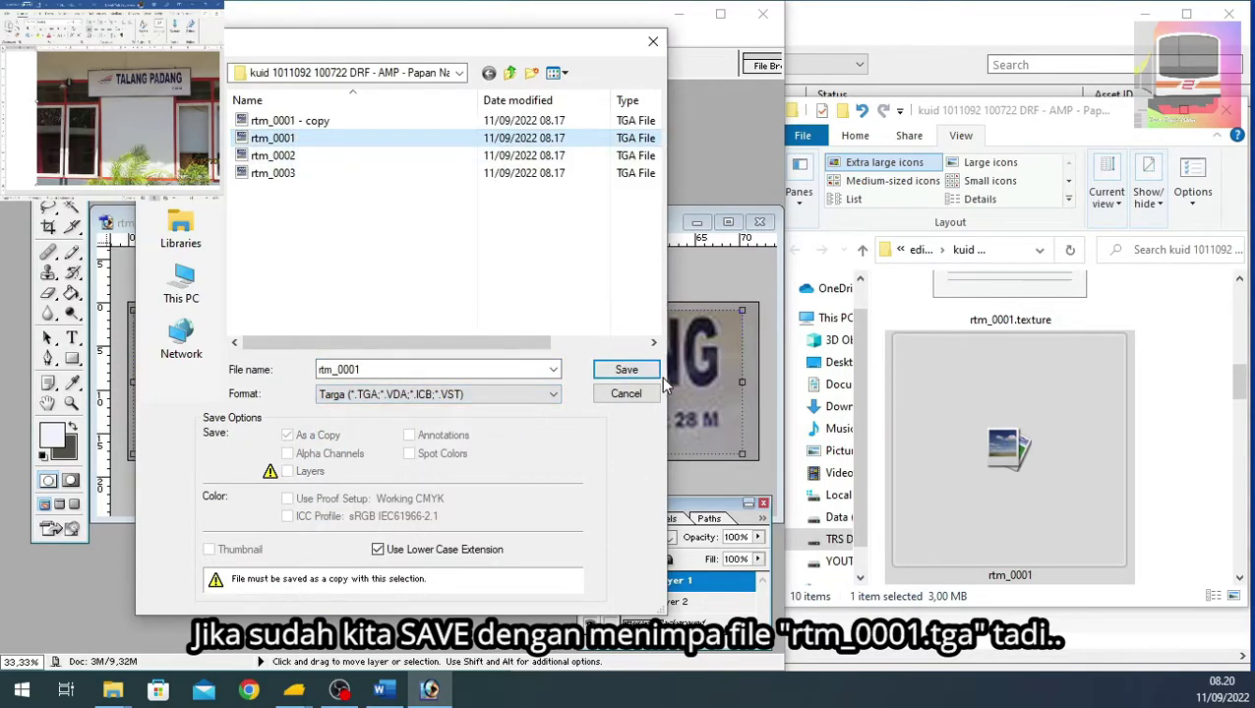
{"action": "left_click", "coordinate": [630, 371]}
{"action": "left_click", "coordinate": [344, 275]}
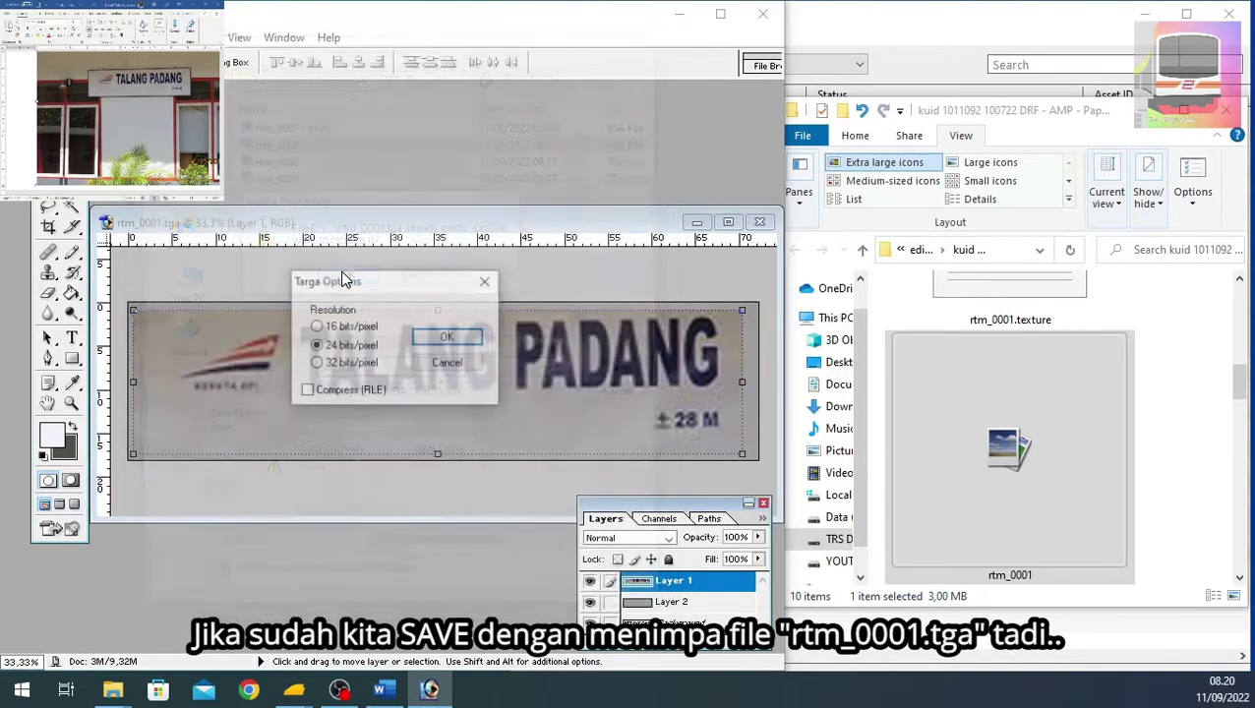
{"action": "left_click", "coordinate": [448, 337]}
{"action": "left_click", "coordinate": [760, 221]}
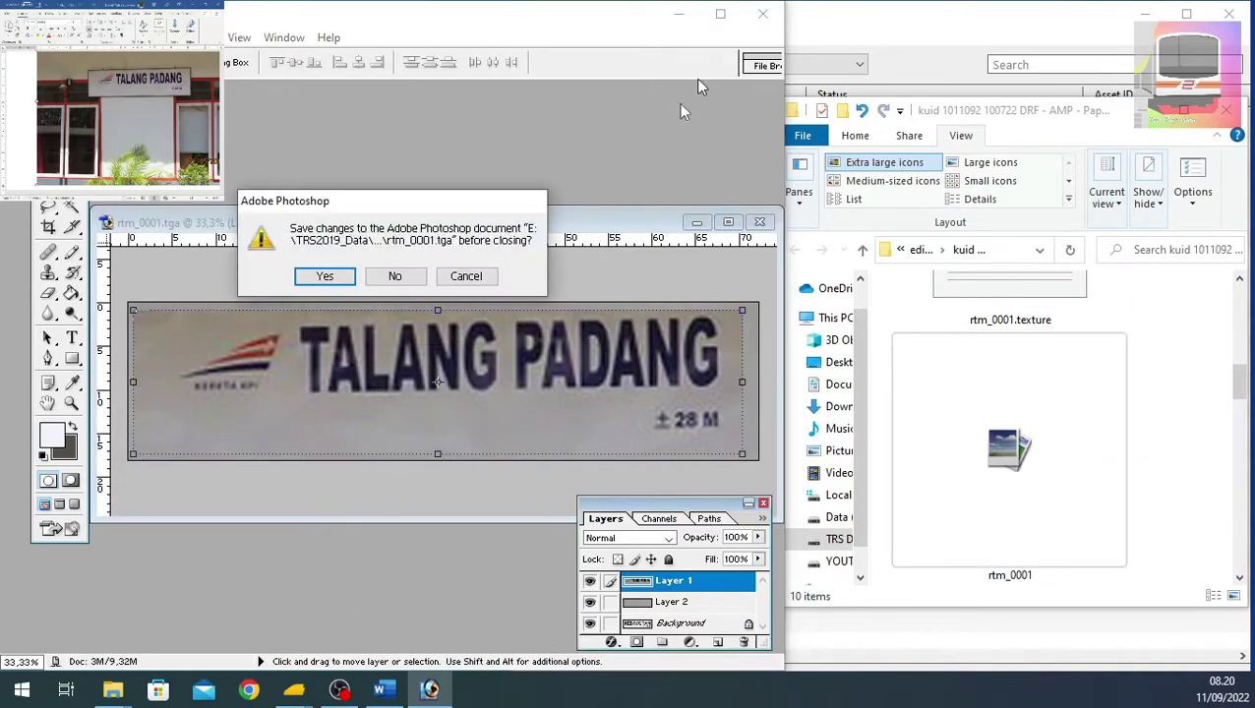
Close the sign image without saving, close the kuid folder window, and return to Content Manager.
{"action": "left_click", "coordinate": [393, 279]}
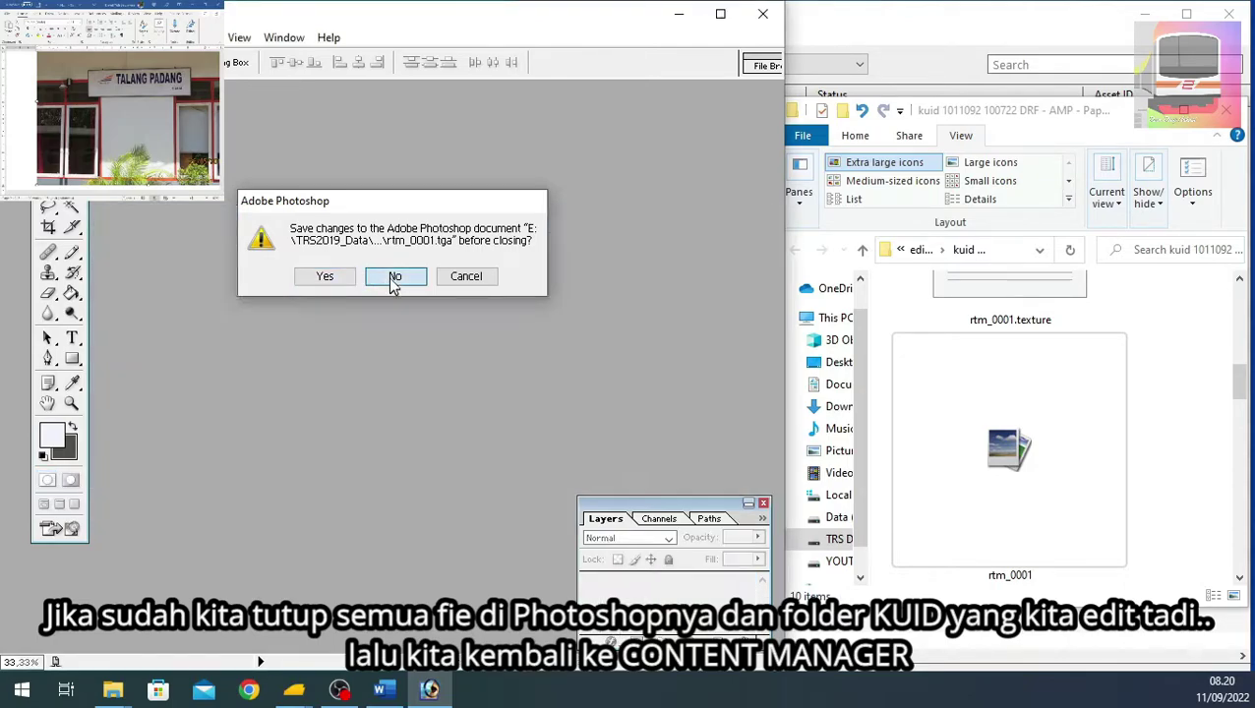
{"action": "left_click", "coordinate": [675, 14]}
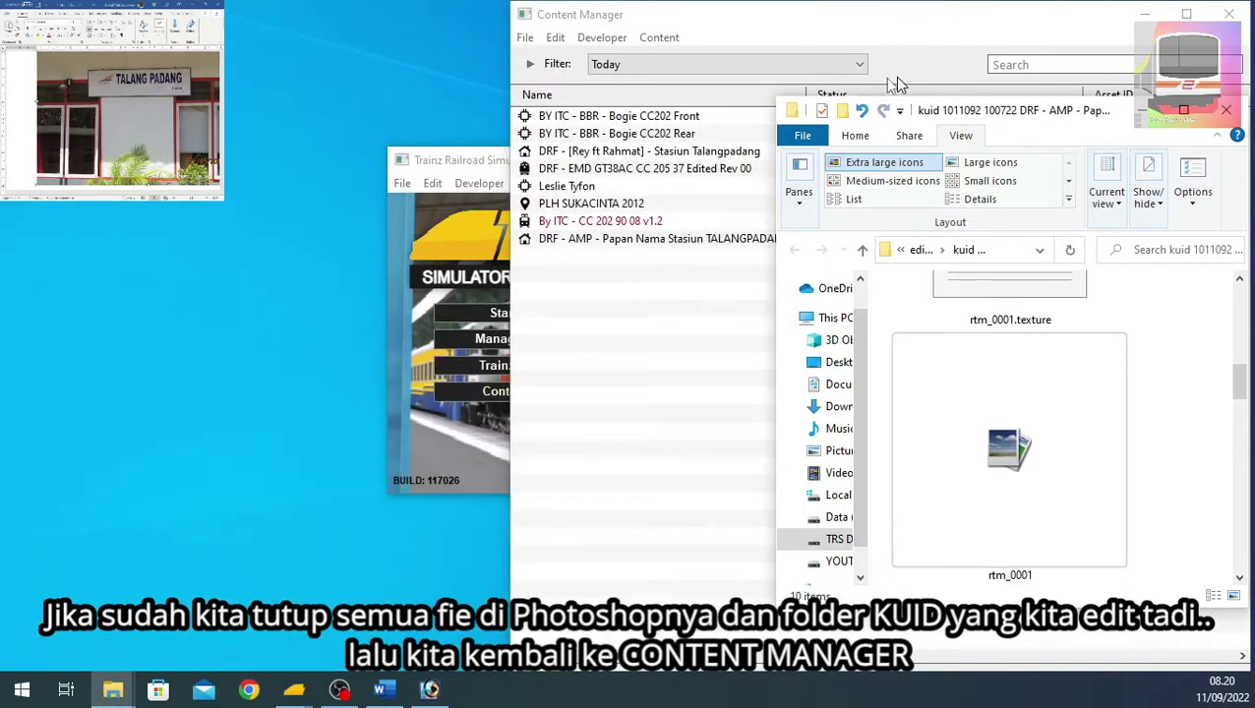
{"action": "left_click", "coordinate": [1226, 108]}
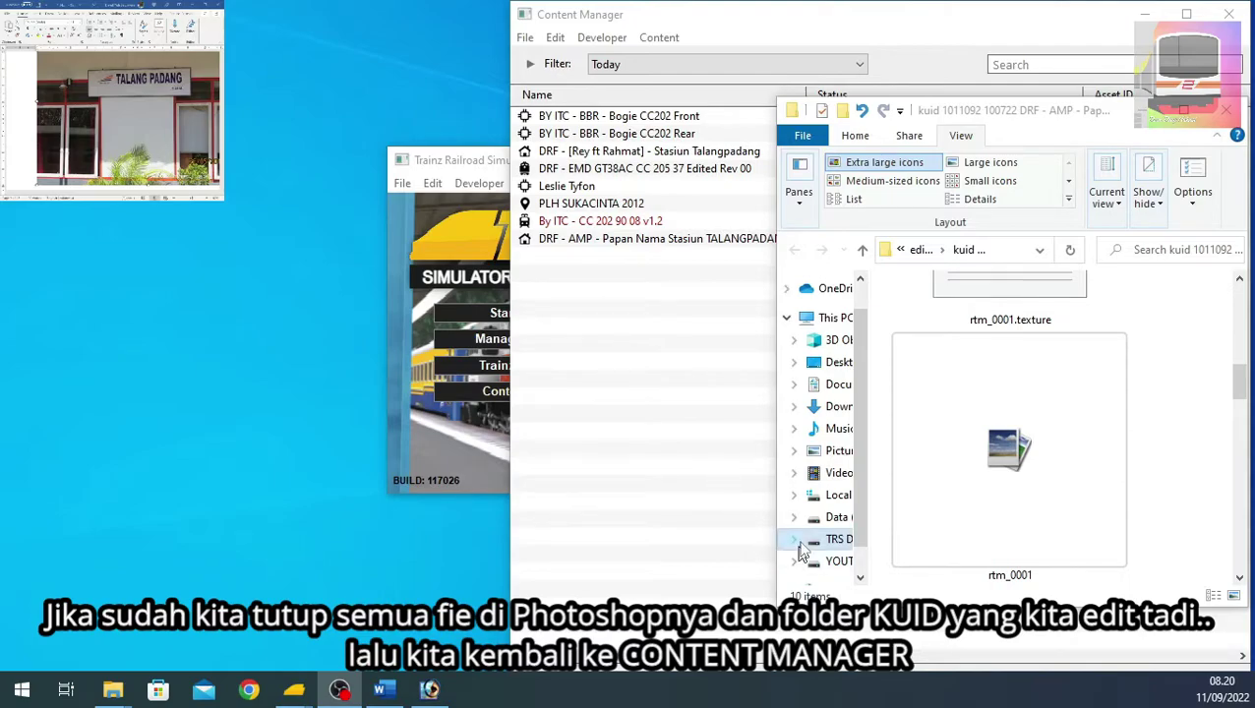
{"action": "left_click", "coordinate": [423, 693]}
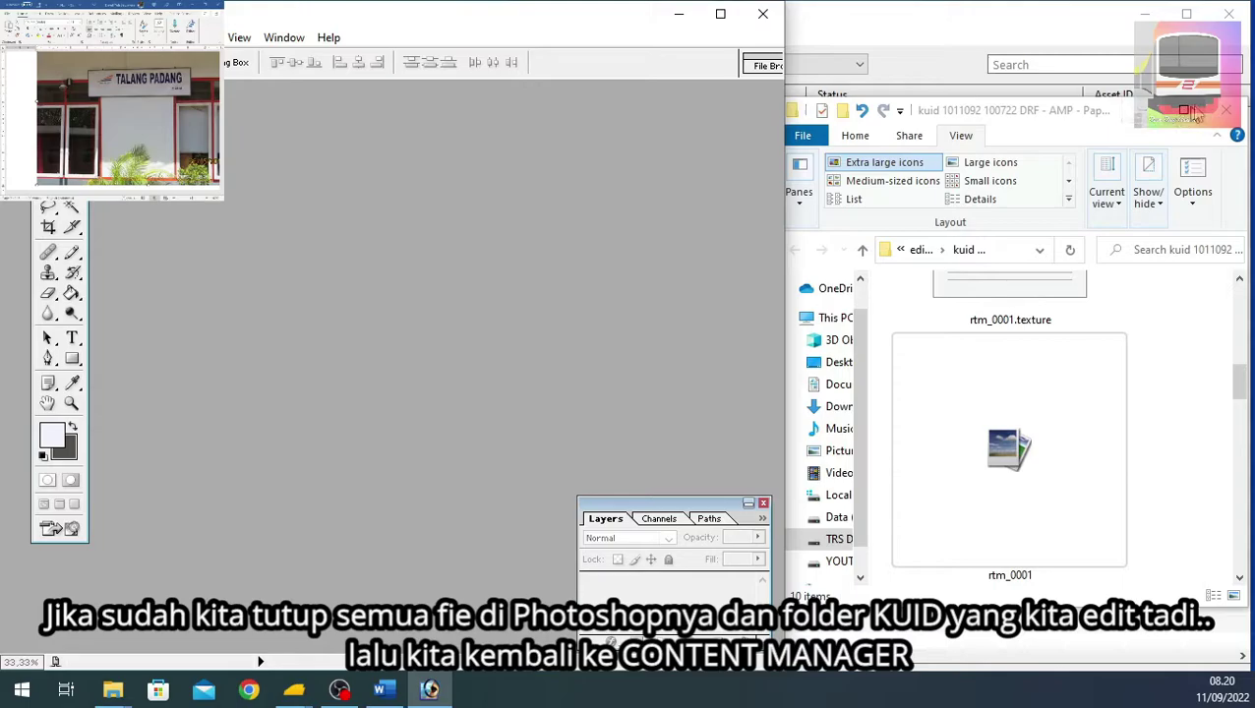
{"action": "left_click", "coordinate": [1221, 114]}
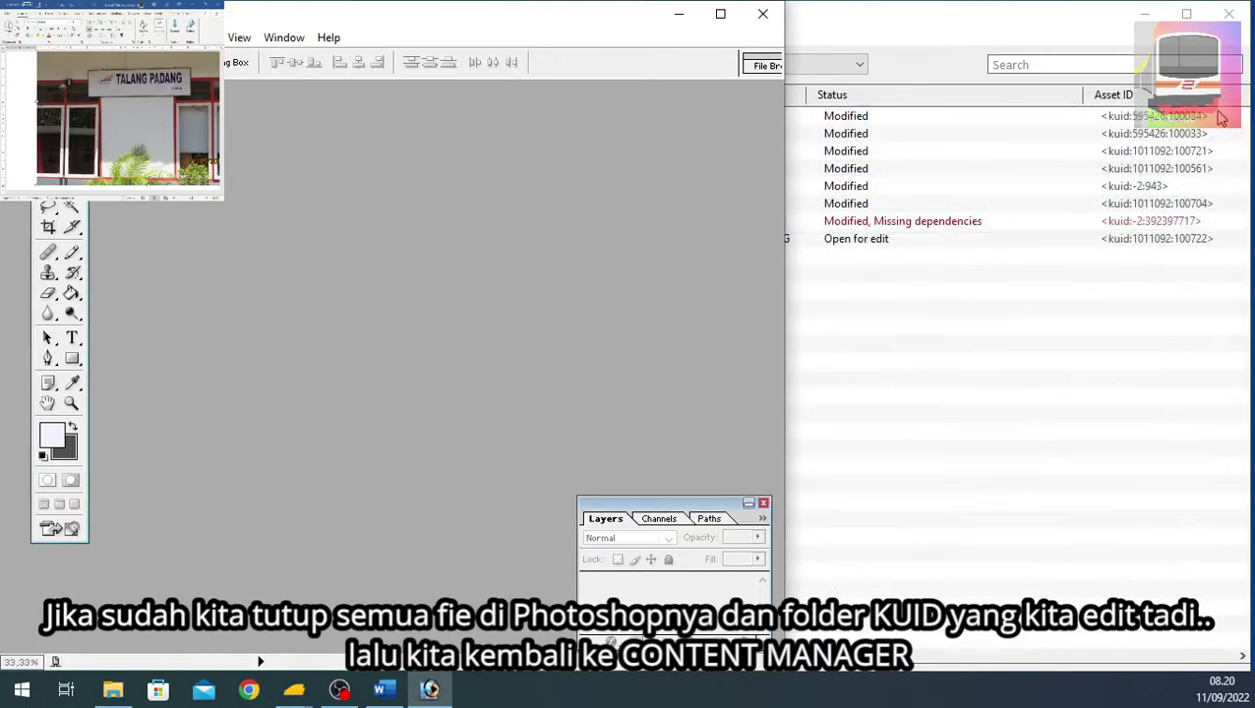
{"action": "left_click", "coordinate": [969, 29]}
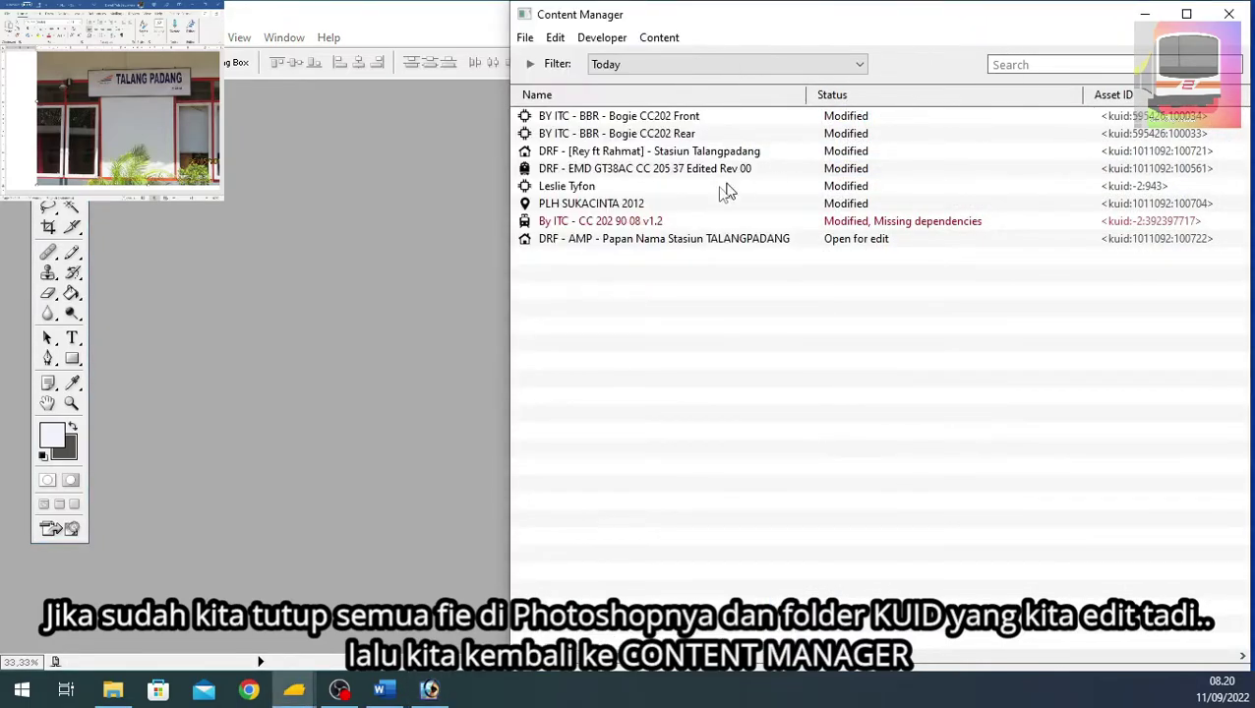
Submit Edits on the DRF - AMP - Papan Nama Stasiun TALANGPADANG asset and dismiss the Task Complete report.
{"action": "right_click", "coordinate": [638, 243]}
{"action": "left_click", "coordinate": [720, 459]}
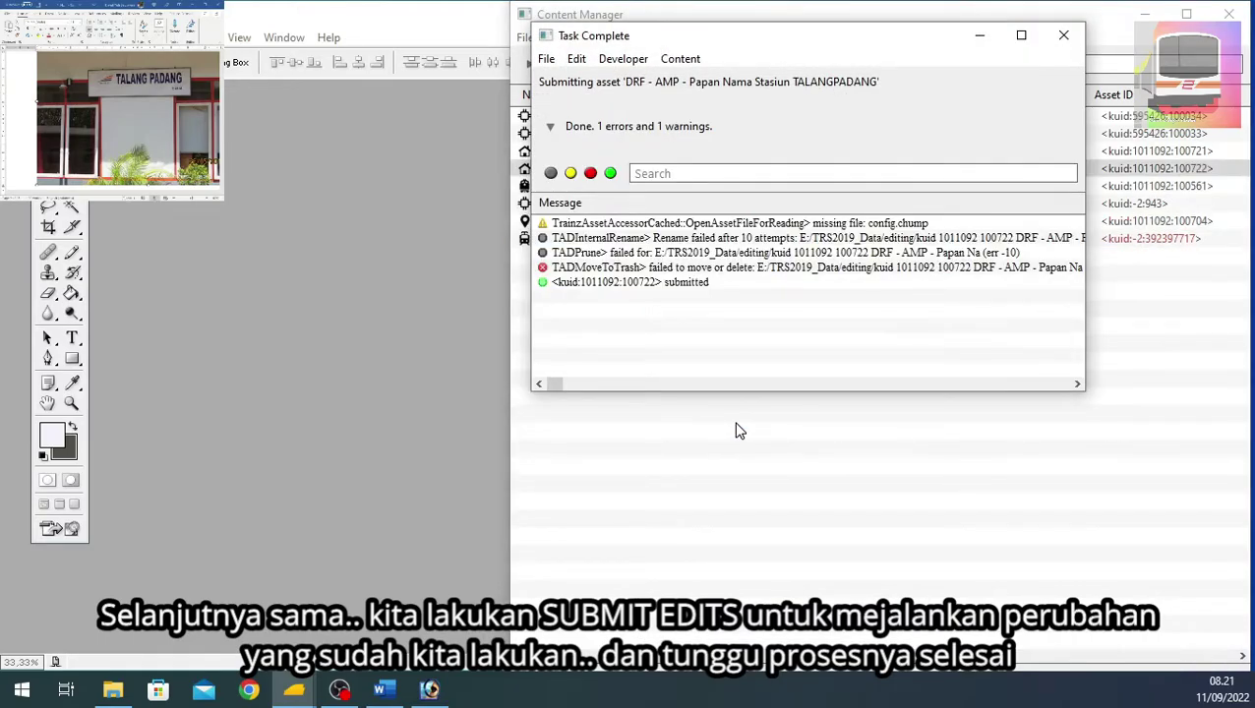
{"action": "left_click", "coordinate": [1063, 35]}
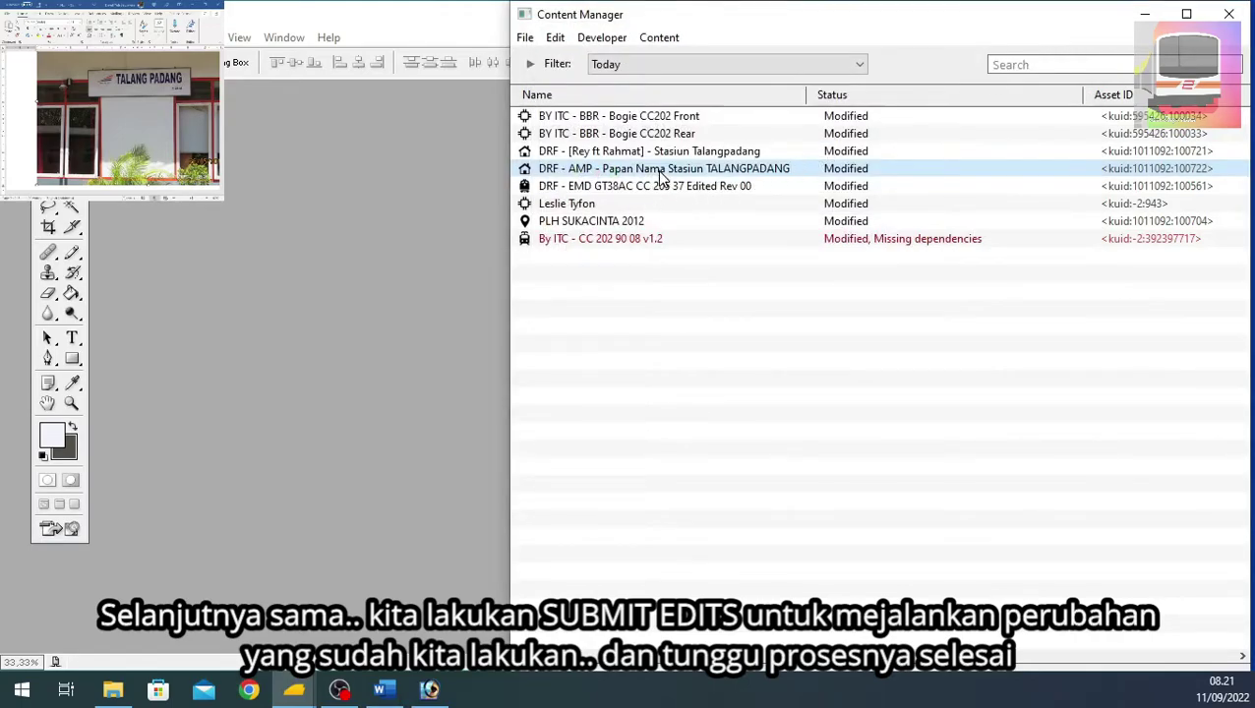
{"action": "right_click", "coordinate": [662, 173]}
{"action": "mouse_move", "coordinate": [708, 293]}
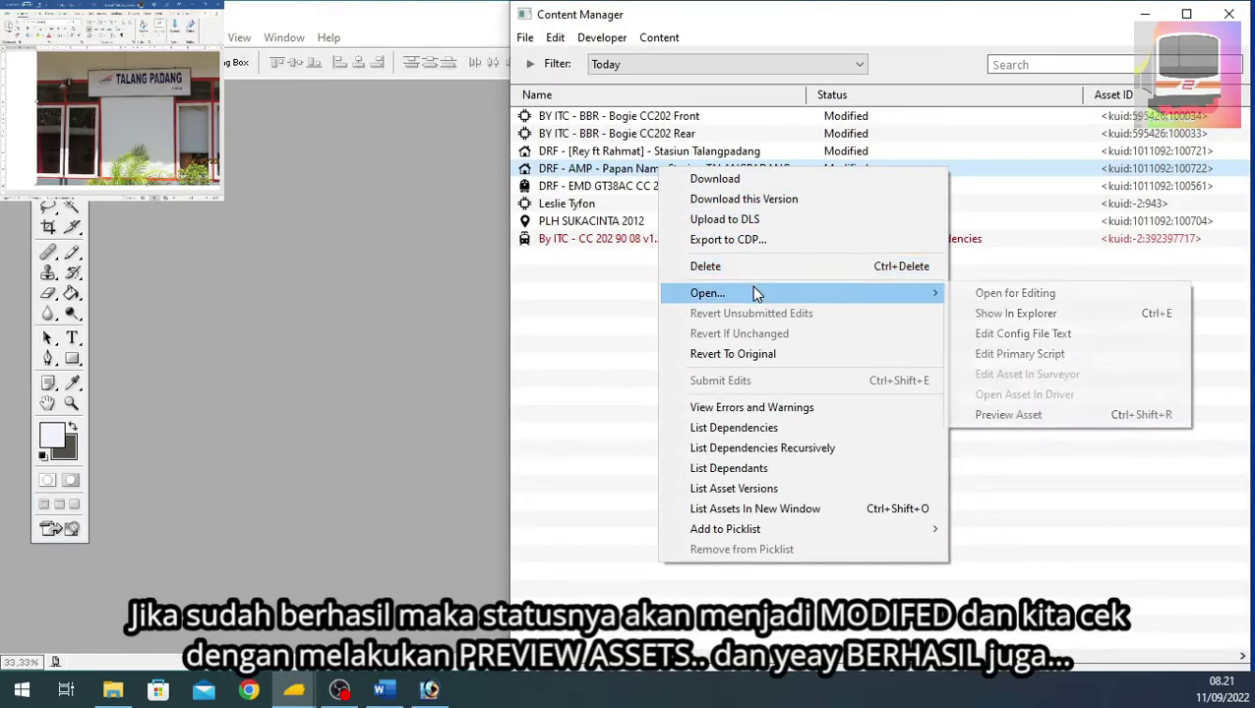
Preview the TALANGPADANG asset, check the TALANG PADANG sign on two posts, and close the preview.
{"action": "left_click", "coordinate": [1008, 414]}
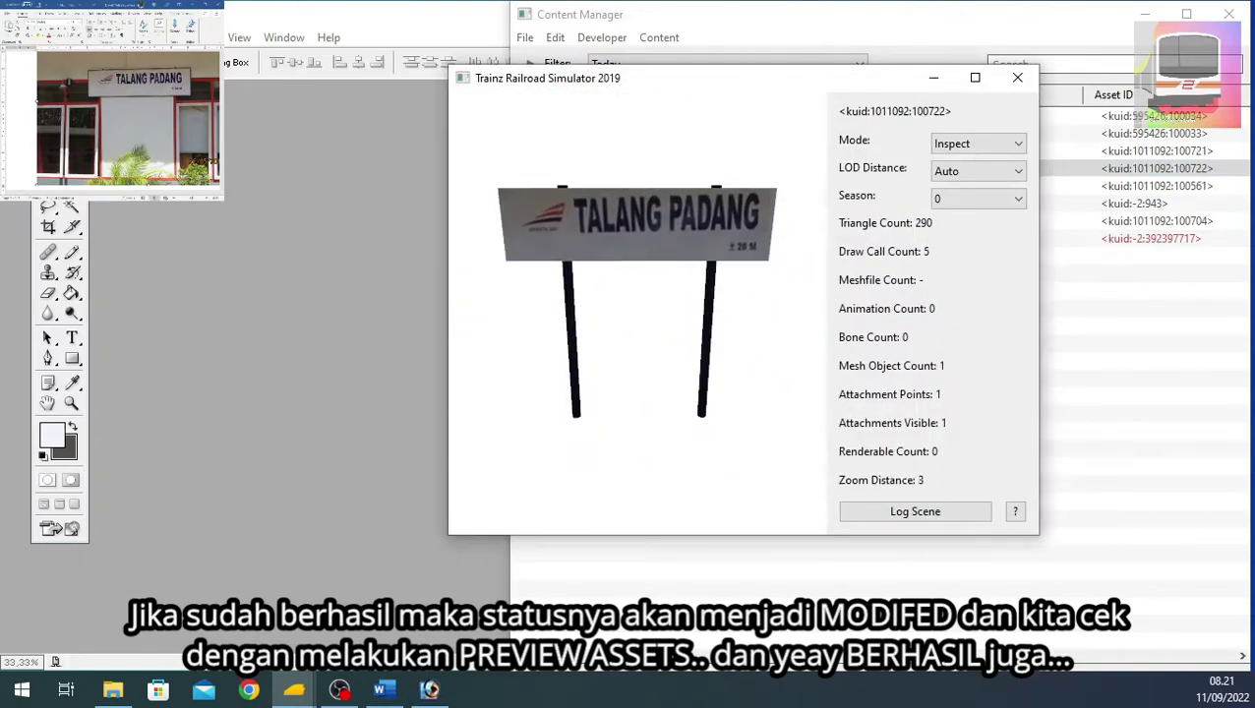
{"action": "scroll", "coordinate": [658, 296], "scroll_direction": "up", "scroll_amount": 3}
{"action": "scroll", "coordinate": [658, 296], "scroll_direction": "down", "scroll_amount": 3}
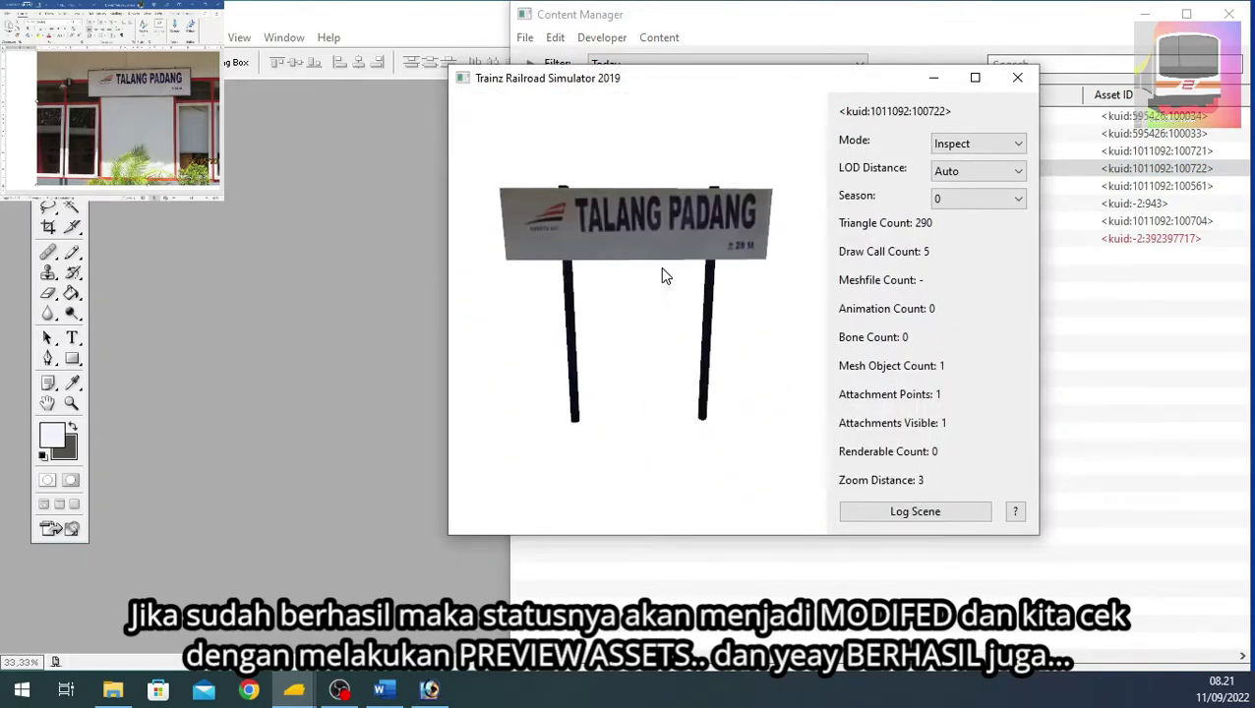
{"action": "left_click", "coordinate": [1017, 78]}
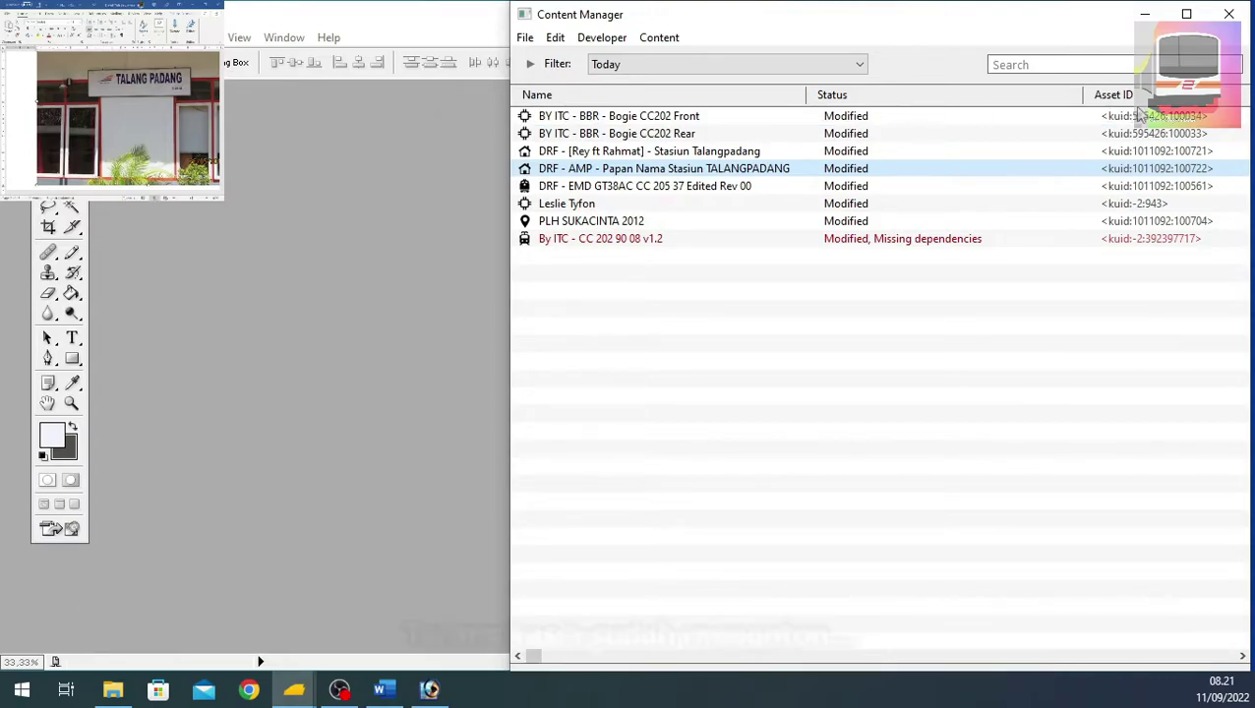
{"action": "key", "text": "alt+Tab"}
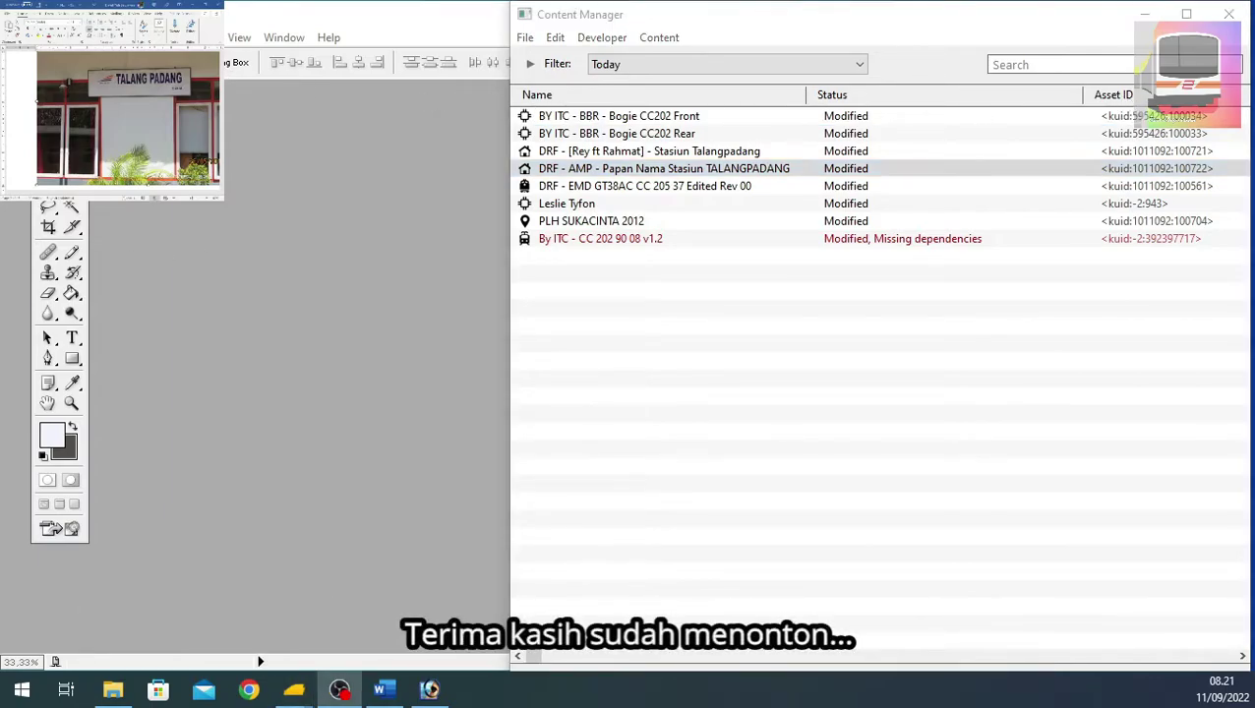